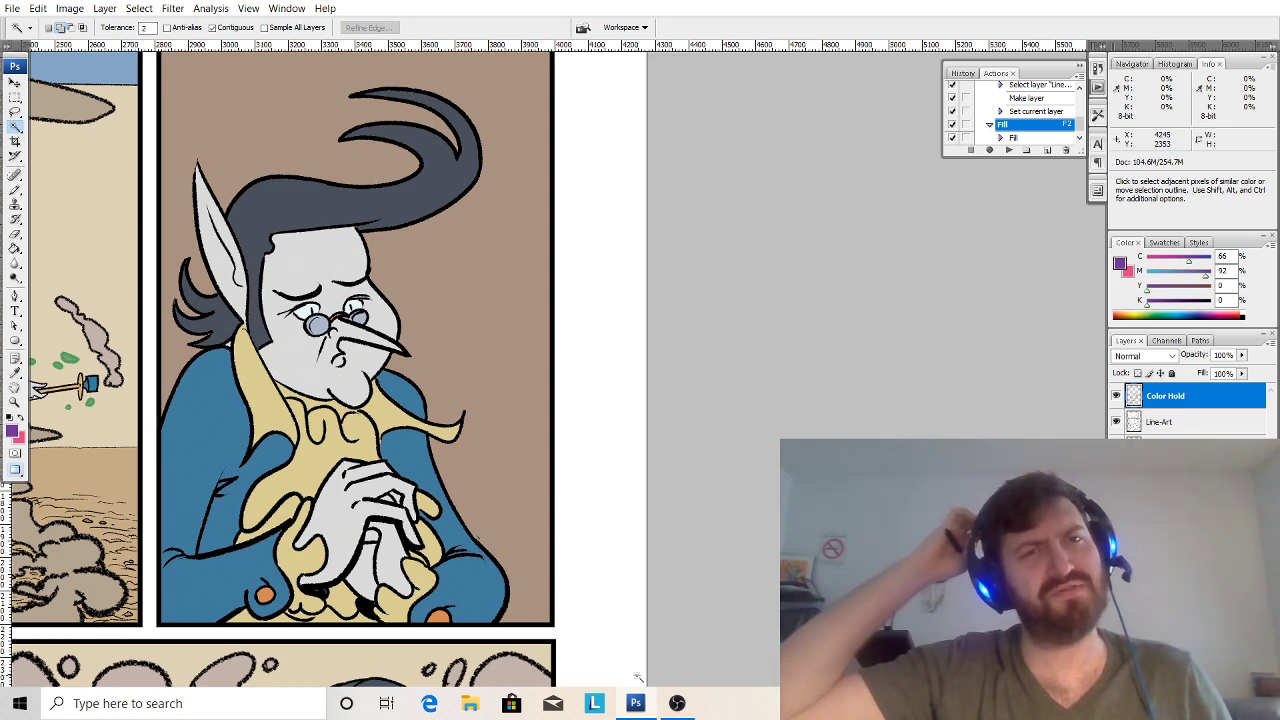
Activate the Line-Art layer and pick up the black of the hair outline as the Pencil tool's colour.
{"action": "key", "text": "ctrl+plus"}
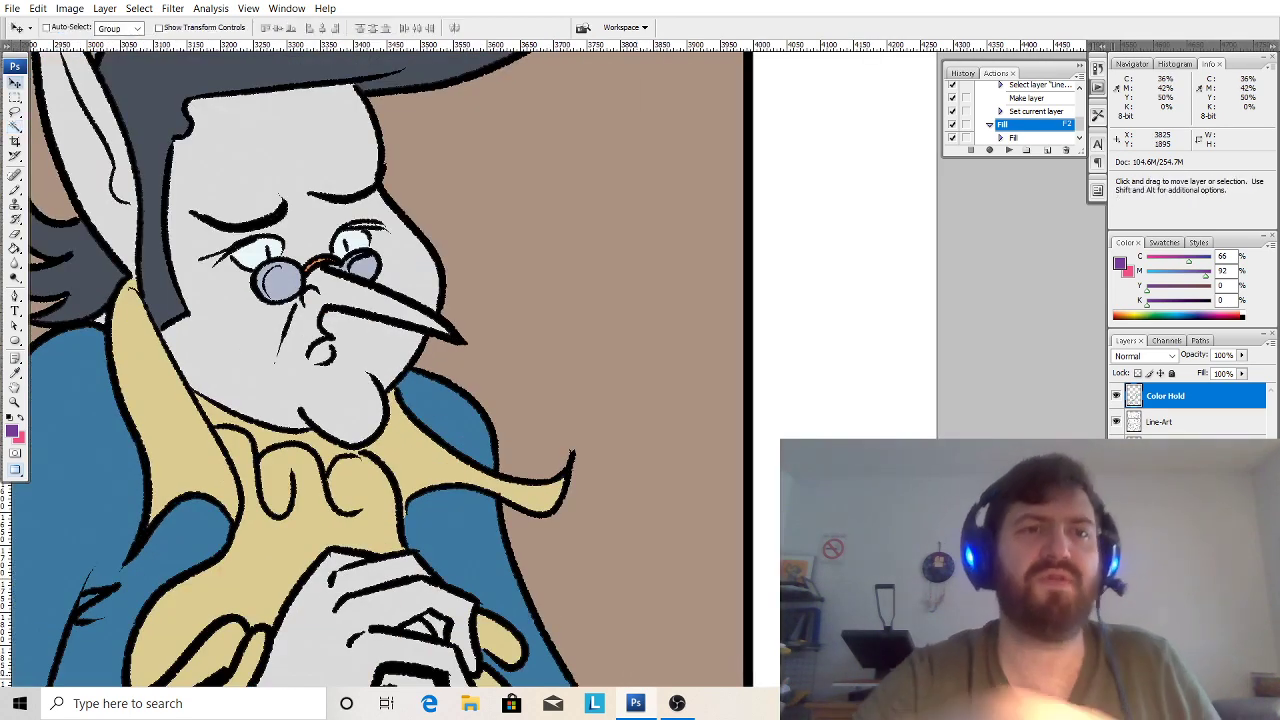
{"action": "left_click_drag", "start_coordinate": [480, 280], "coordinate": [655, 575]}
{"action": "left_click", "coordinate": [1189, 416]}
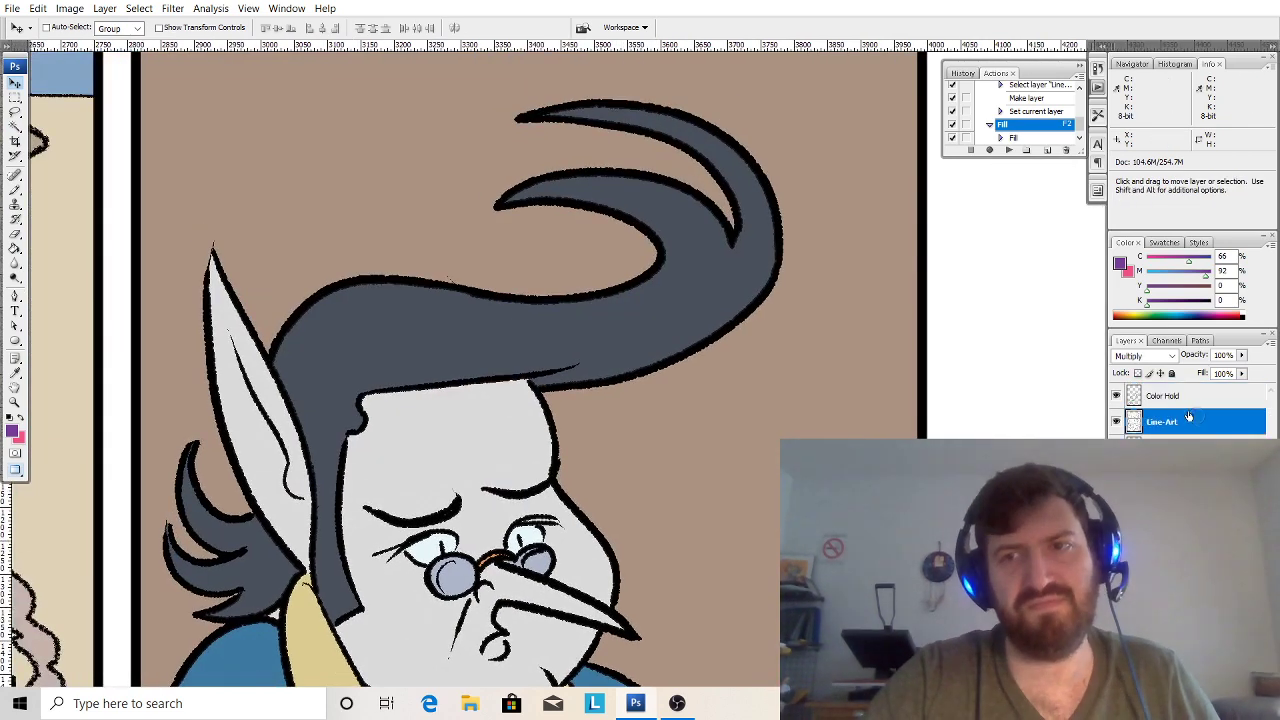
{"action": "key", "text": "i"}
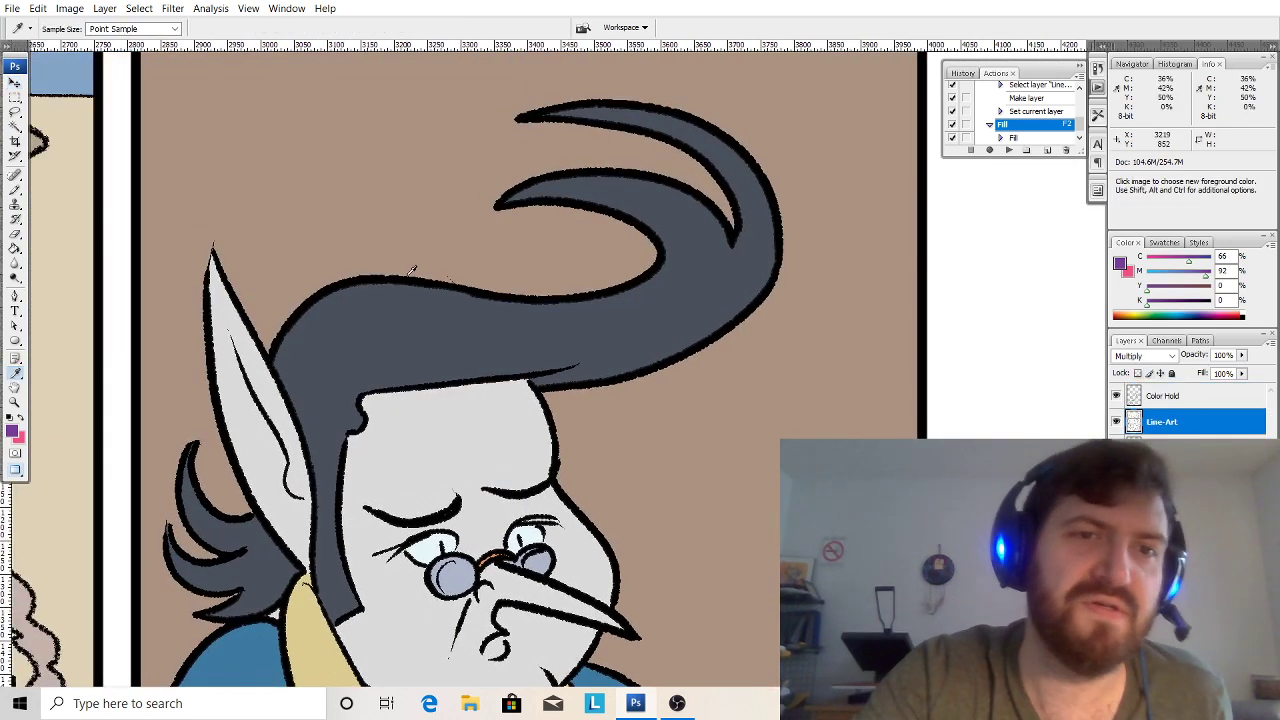
{"action": "left_click", "coordinate": [409, 280]}
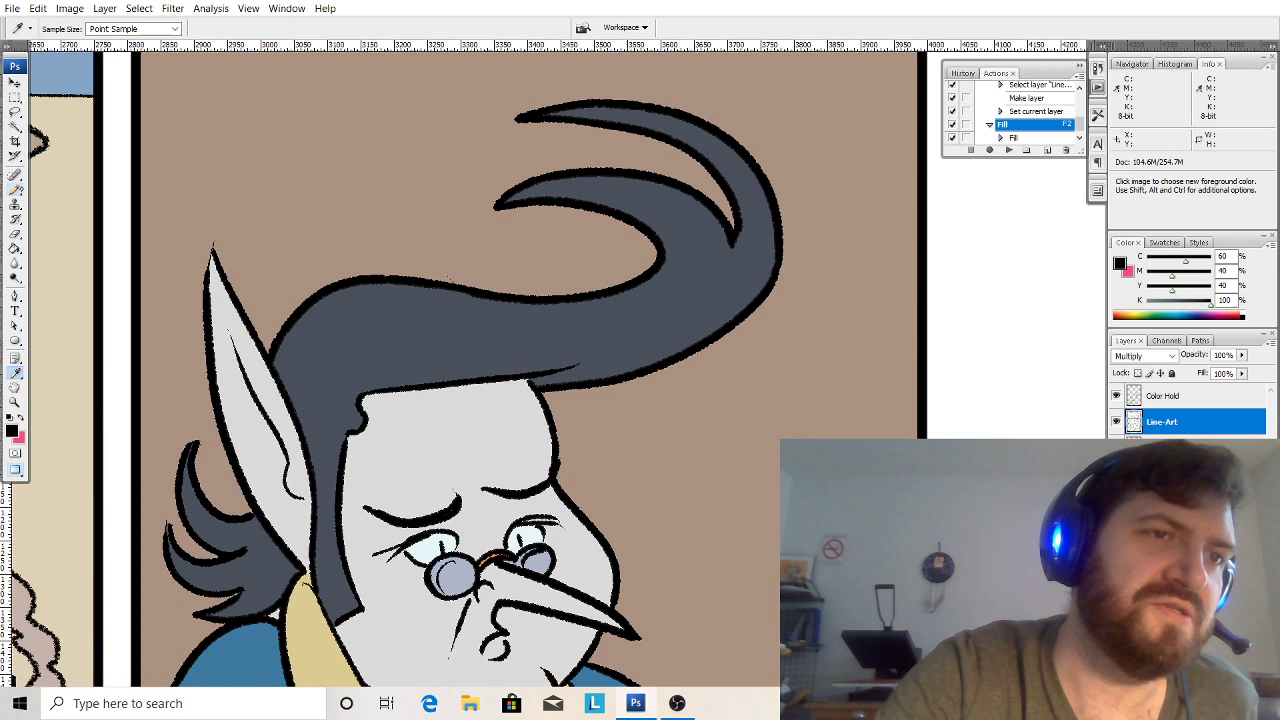
{"action": "key", "text": "b"}
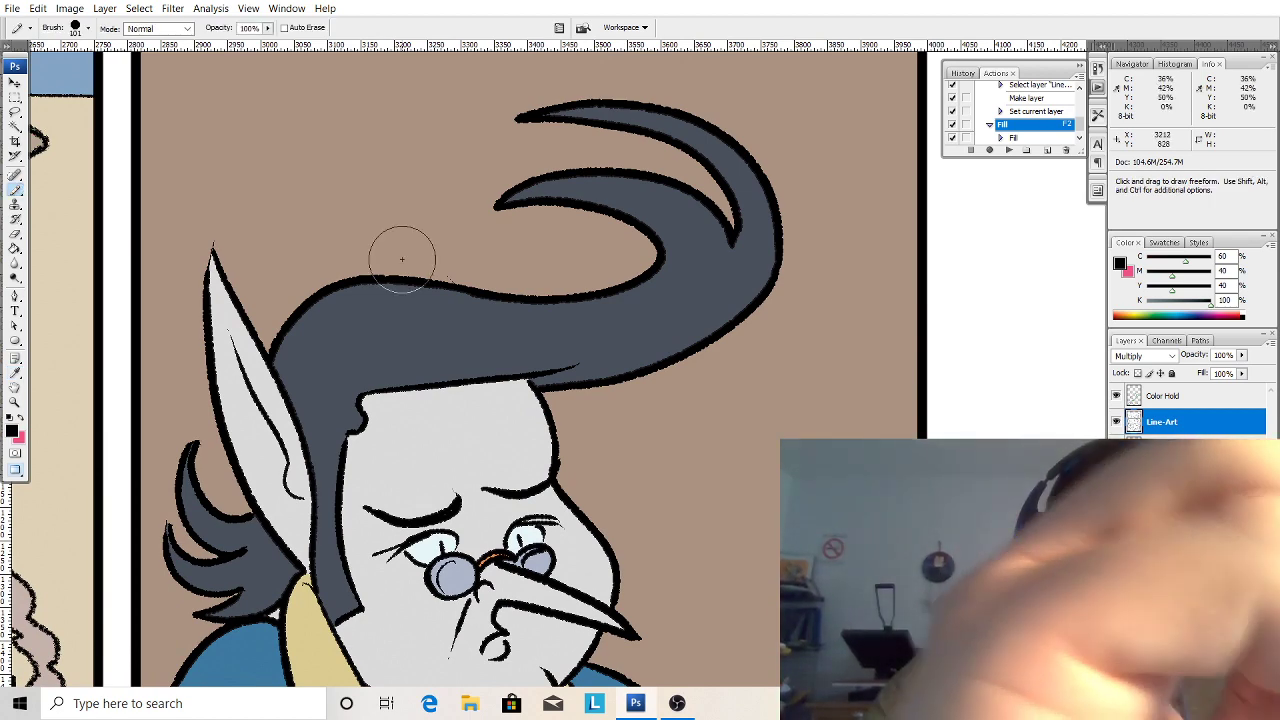
Turn on Shape Dynamics for the 101 px pencil tip and close the brush settings.
{"action": "left_click", "coordinate": [287, 8]}
{"action": "left_click", "coordinate": [300, 130]}
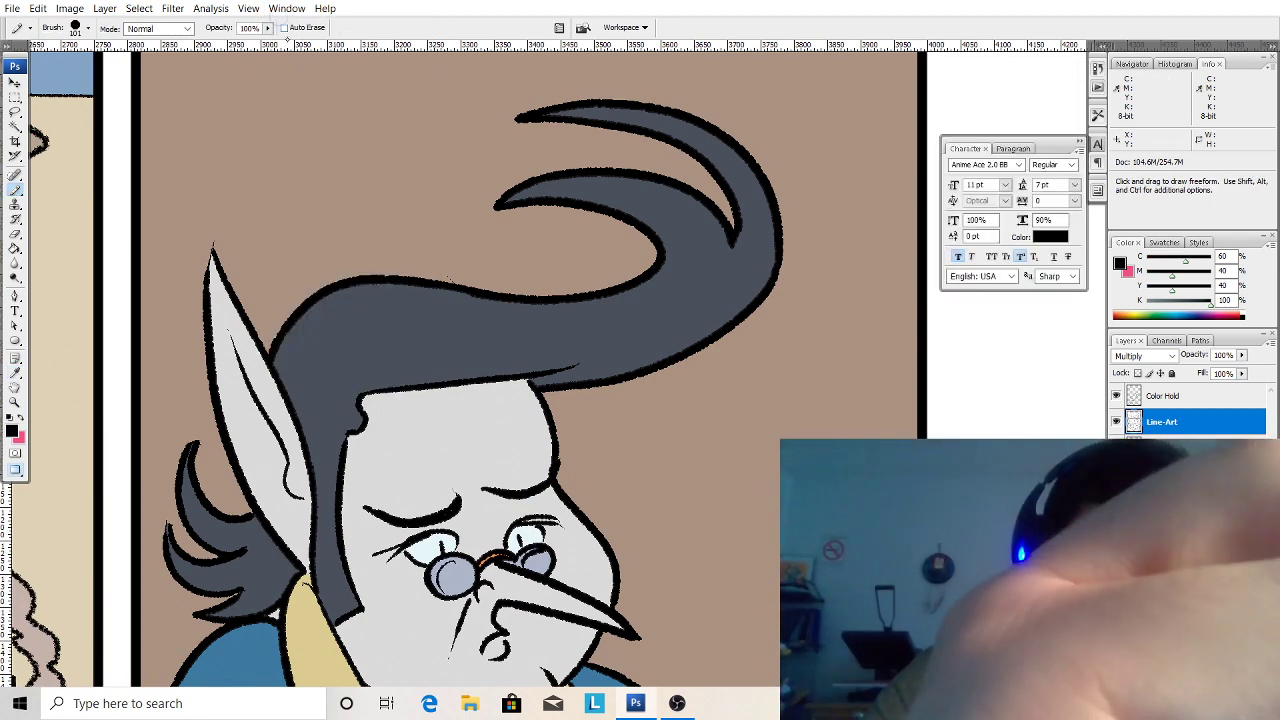
{"action": "left_click", "coordinate": [288, 8]}
{"action": "left_click", "coordinate": [300, 98]}
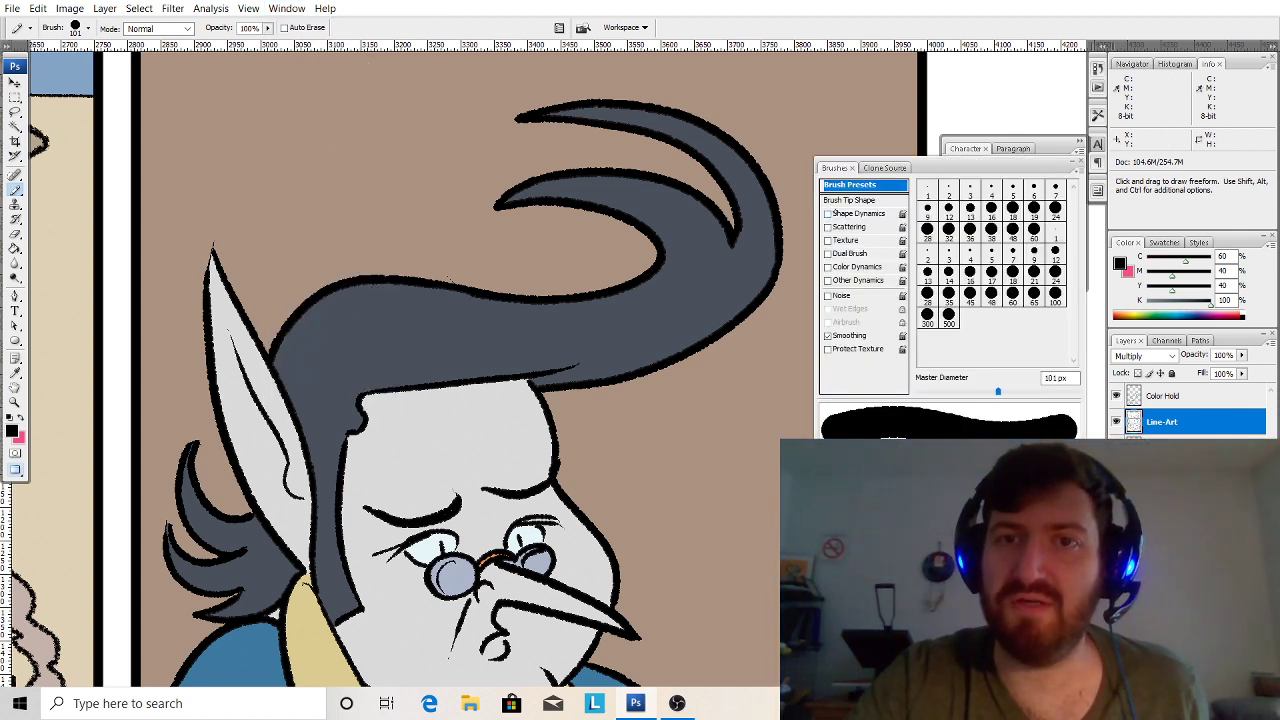
{"action": "left_click", "coordinate": [828, 214]}
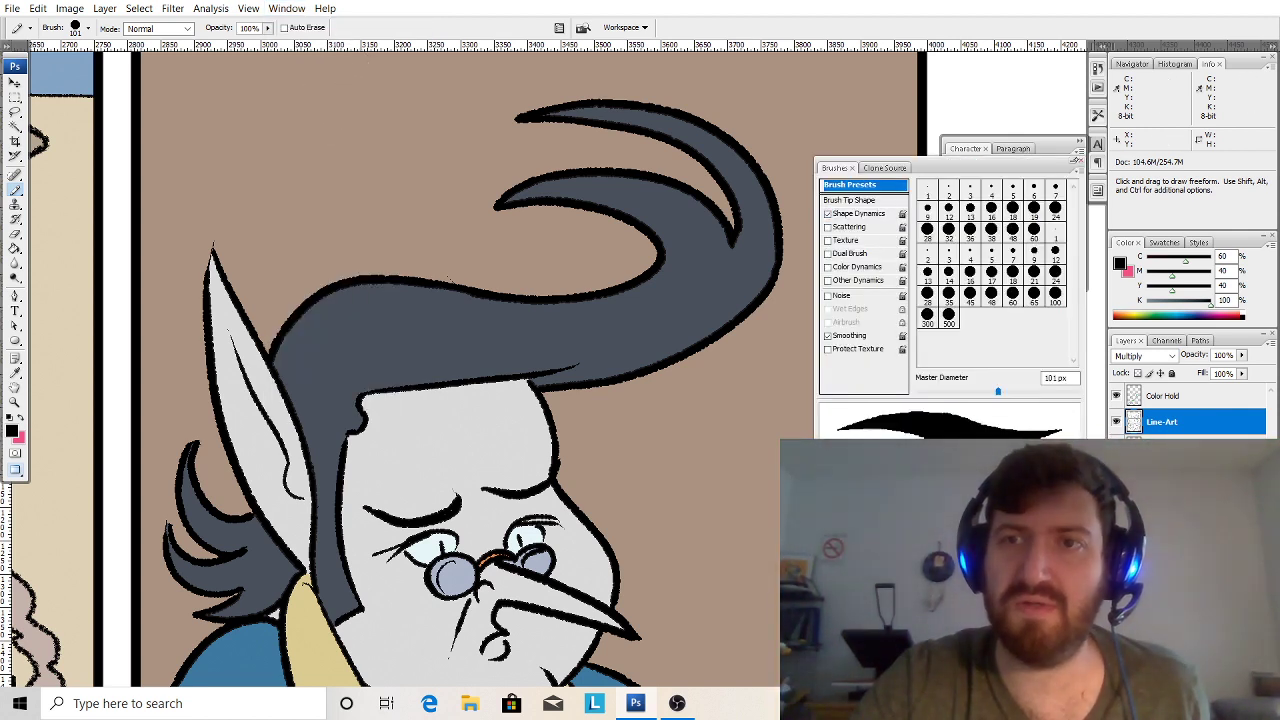
{"action": "left_click", "coordinate": [1076, 160]}
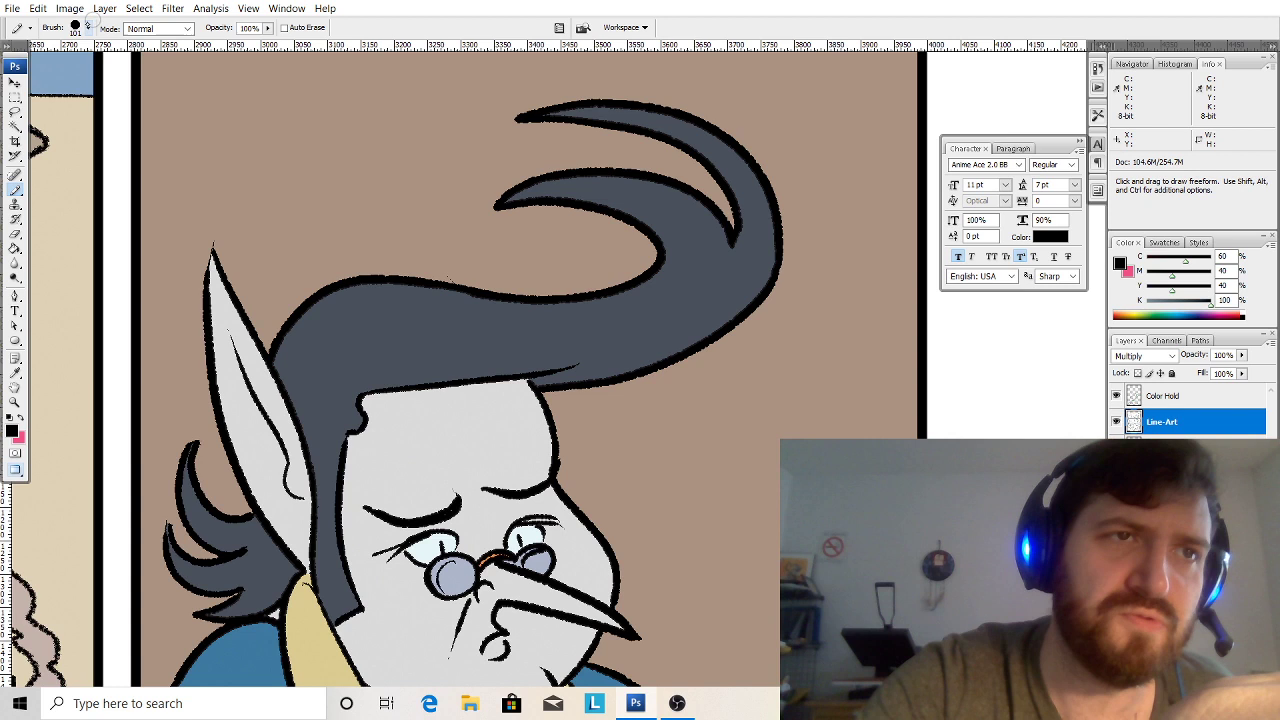
Switch the pencil to the hard round 18 px brush preset.
{"action": "left_click", "coordinate": [88, 26]}
{"action": "left_click", "coordinate": [130, 168]}
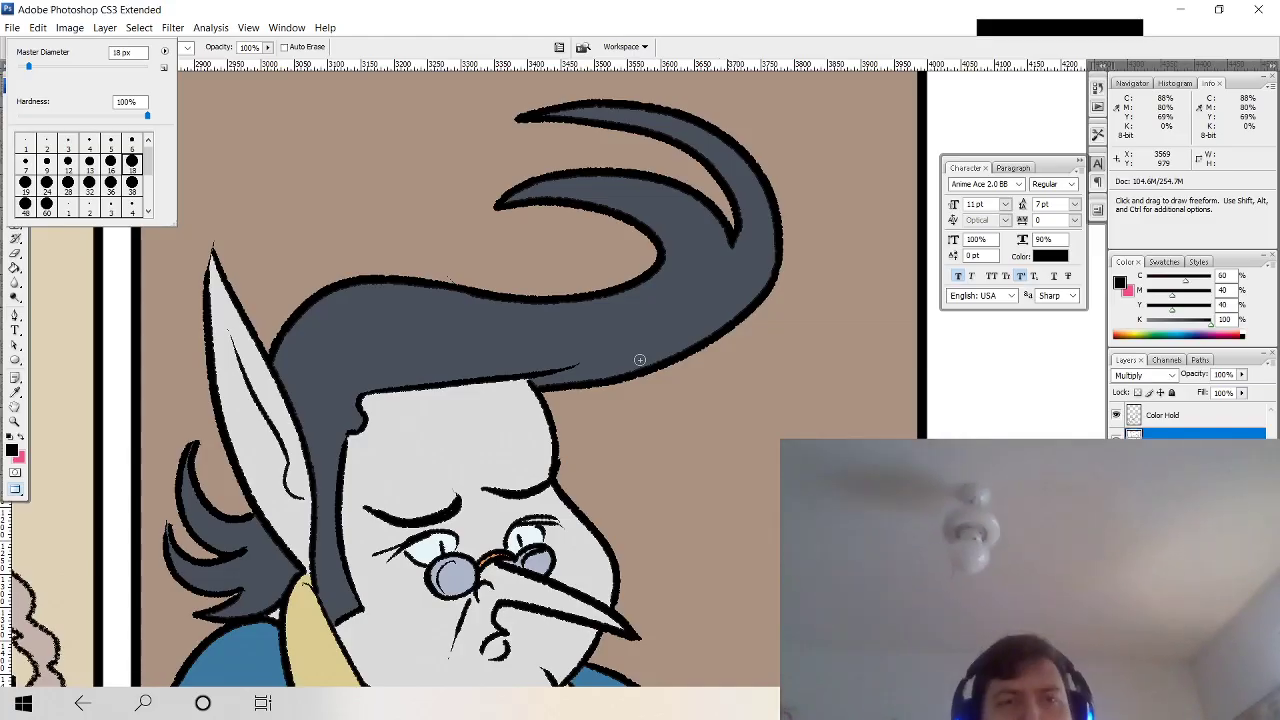
{"action": "left_click", "coordinate": [640, 359]}
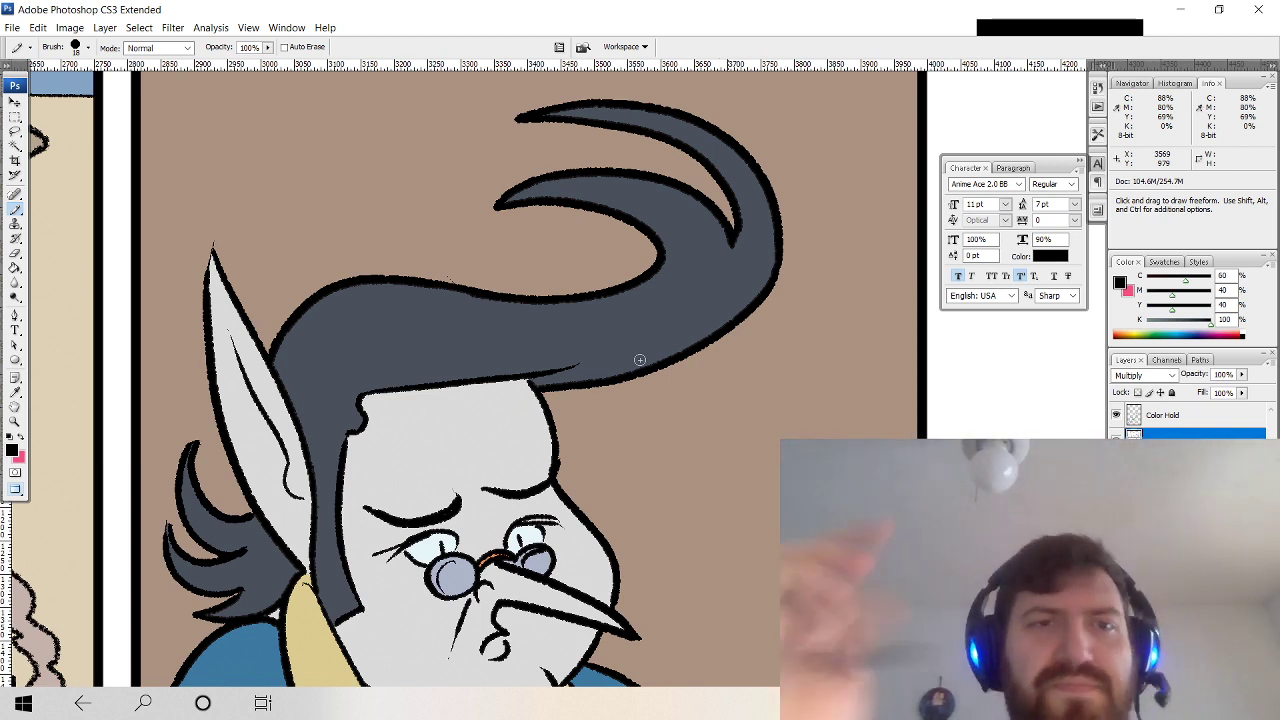
Draw a short black test stroke rising from the top of the hair and undo it.
{"action": "left_click_drag", "start_coordinate": [400, 273], "coordinate": [409, 213]}
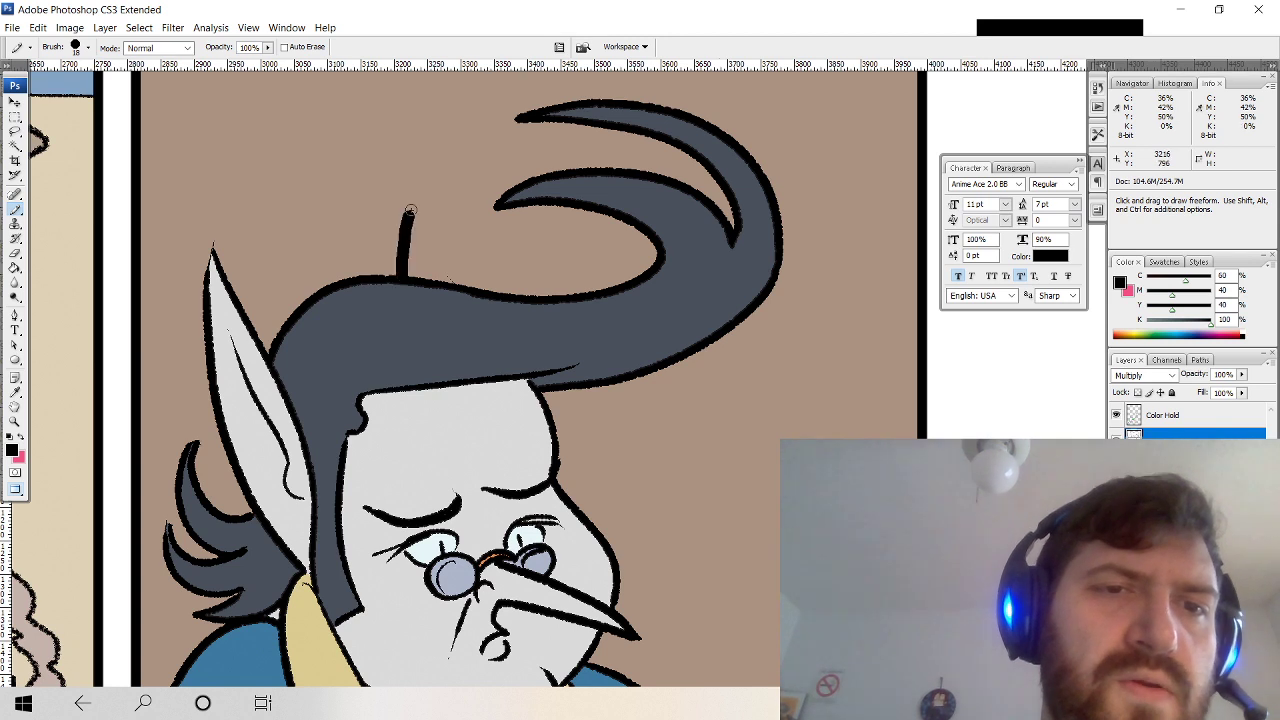
{"action": "key", "text": "super+x"}
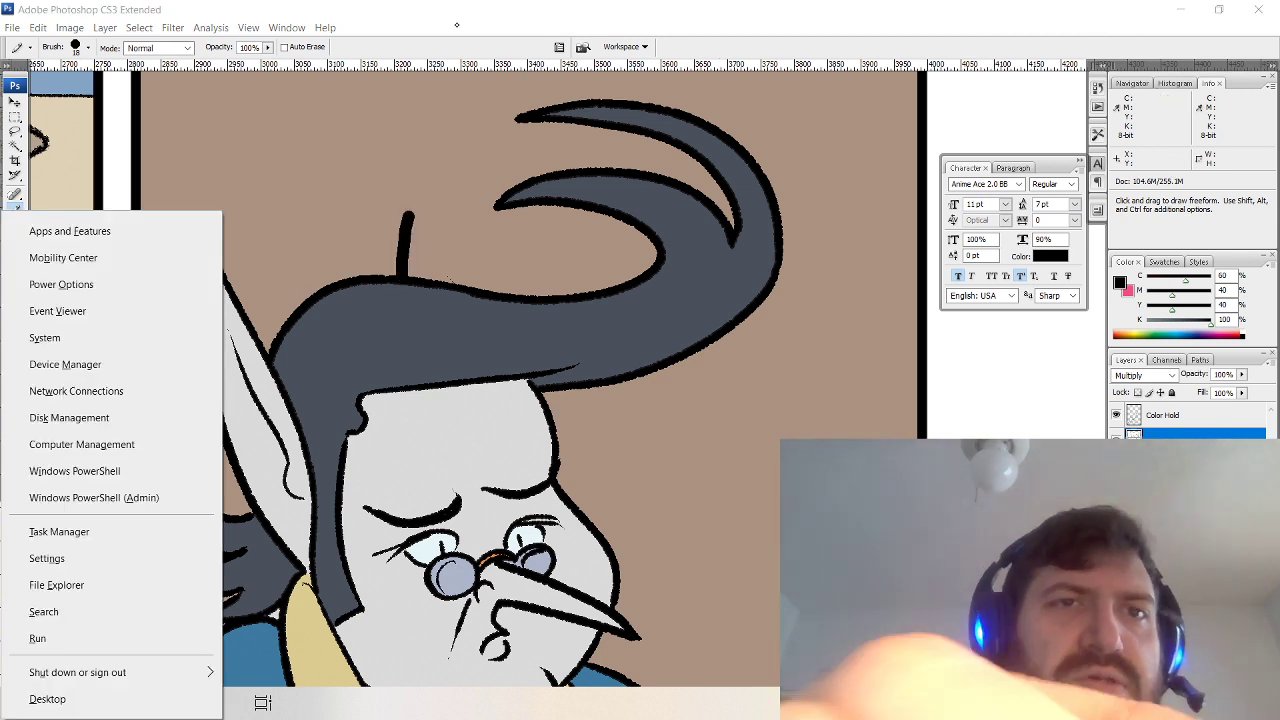
{"action": "left_click", "coordinate": [459, 19]}
{"action": "key", "text": "ctrl+z"}
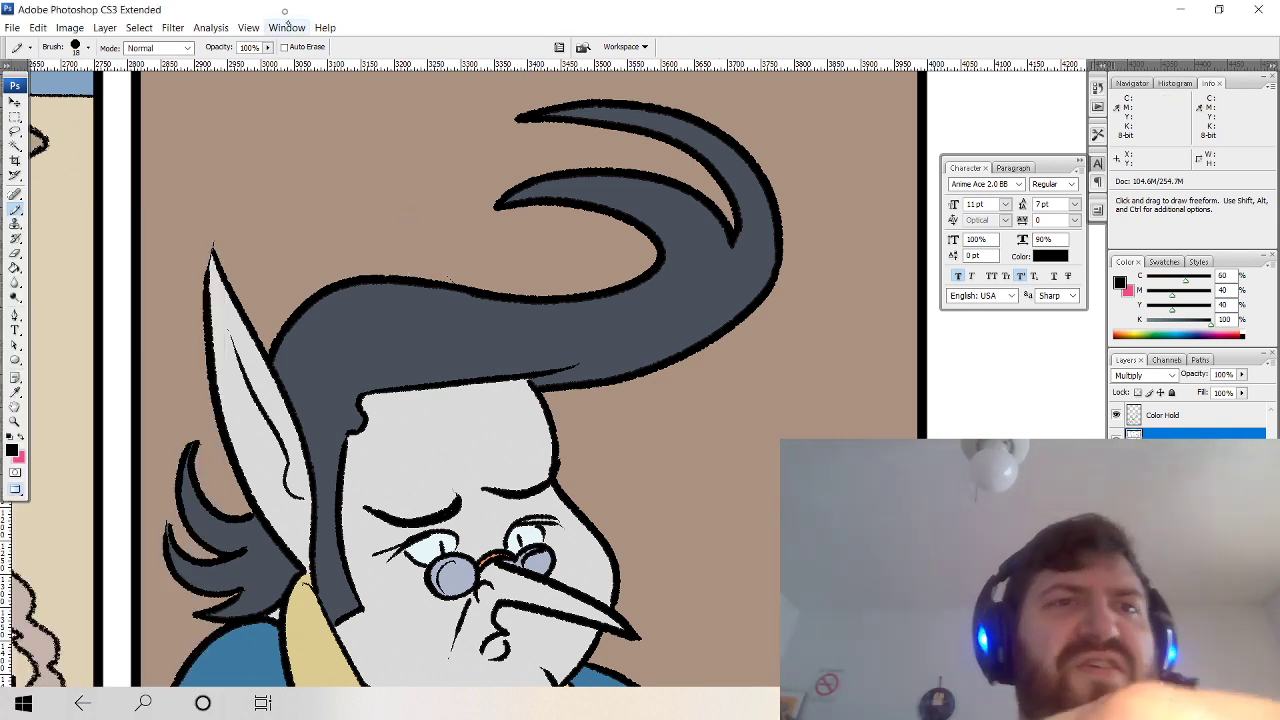
Turn on Shape Dynamics for the 18 px pencil tip so strokes taper.
{"action": "left_click", "coordinate": [286, 27]}
{"action": "left_click", "coordinate": [340, 117]}
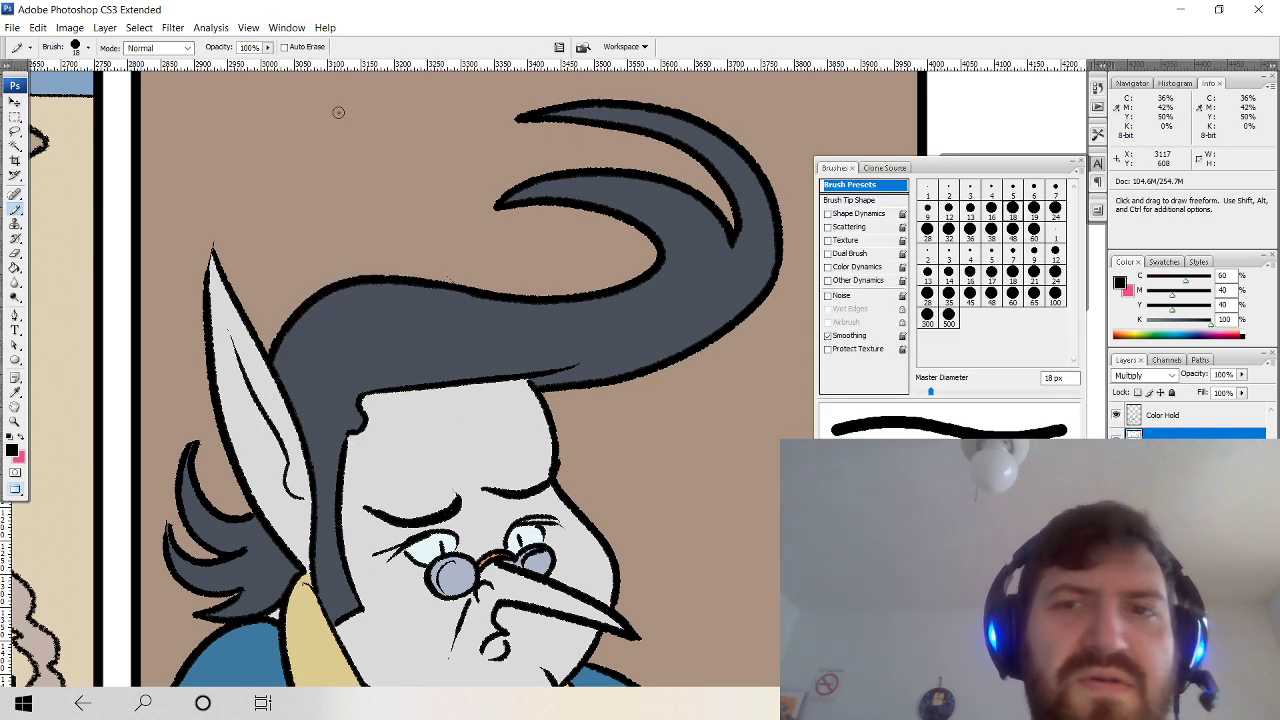
{"action": "left_click", "coordinate": [828, 213]}
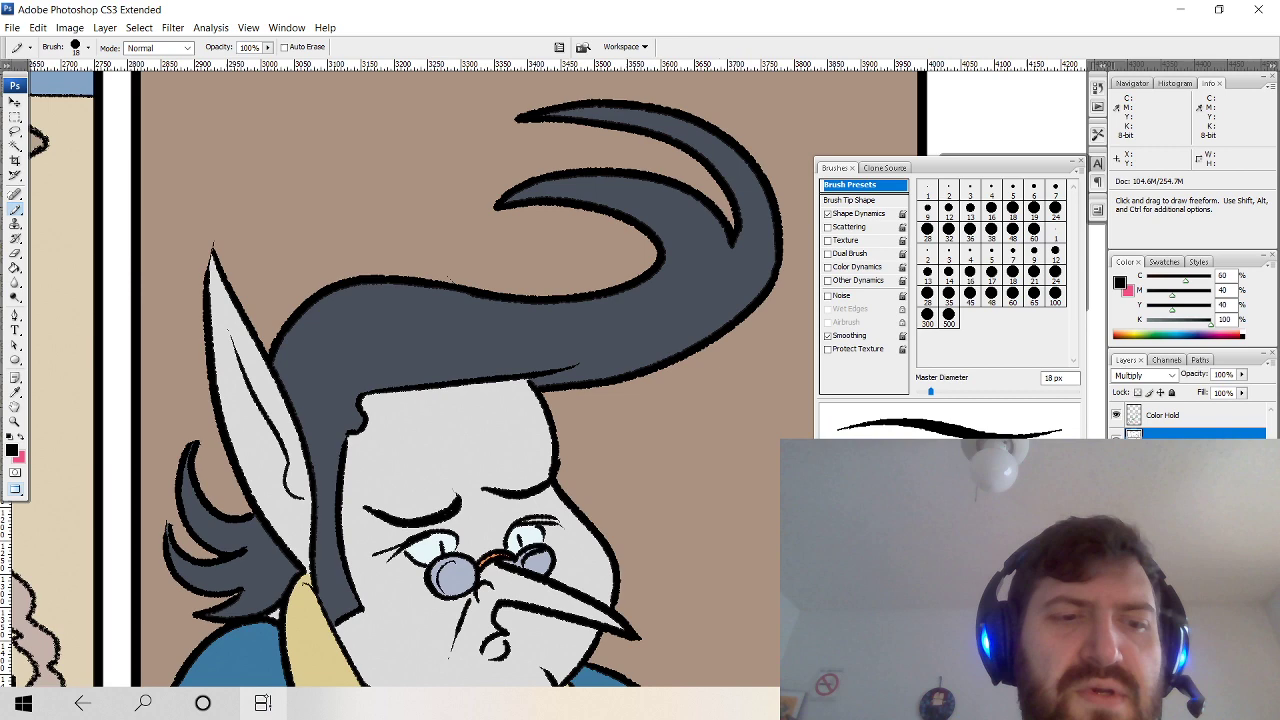
{"action": "left_click", "coordinate": [278, 703]}
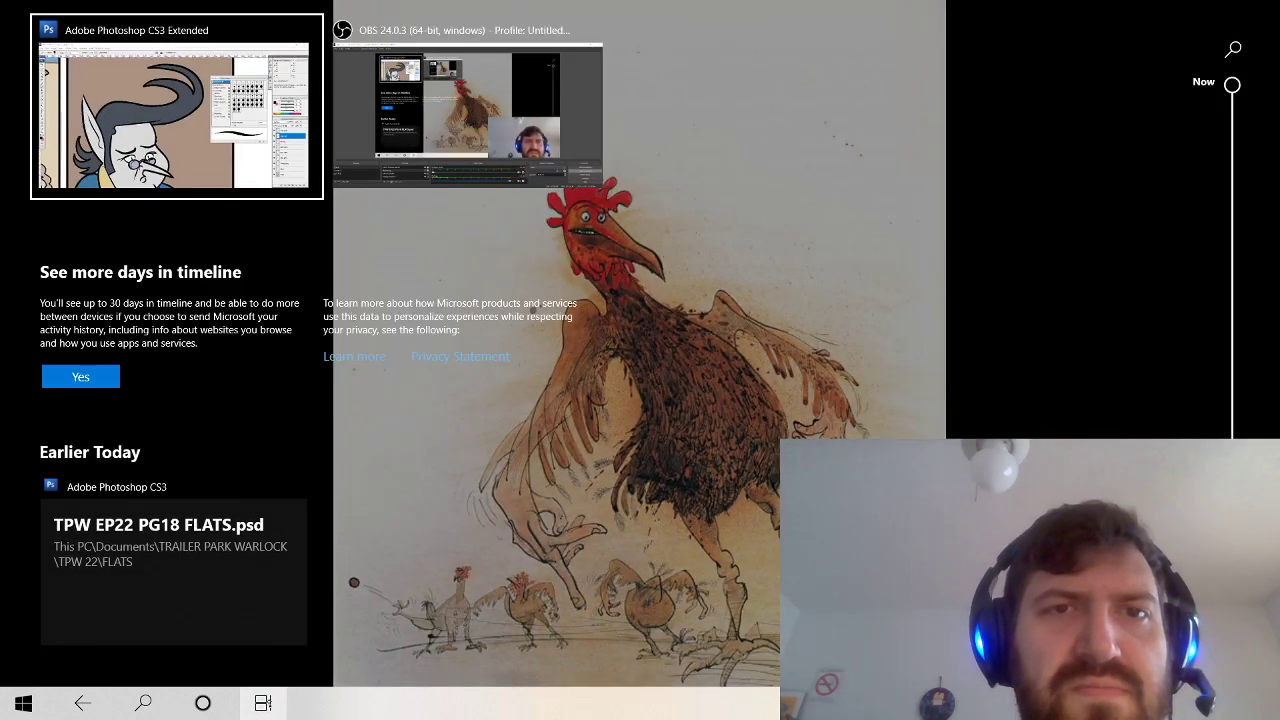
{"action": "left_click", "coordinate": [176, 115]}
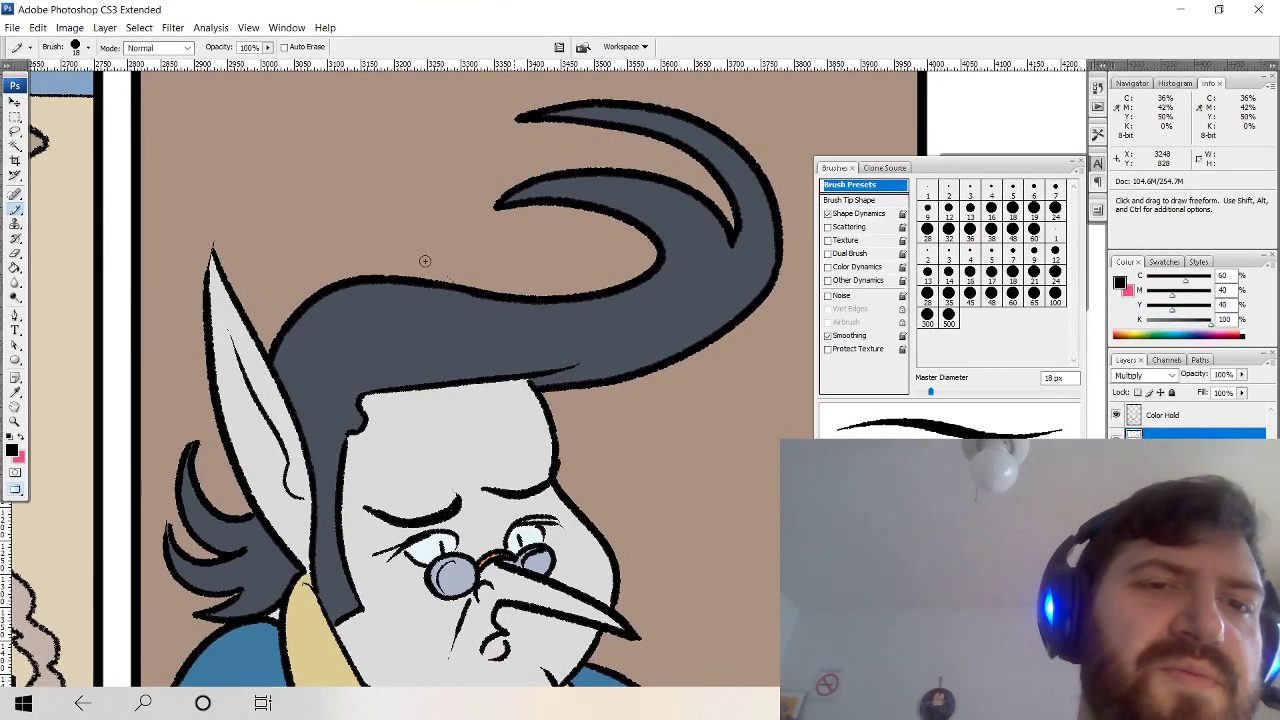
Draw the two tapered outlines of the far ear's pointed tip above the hair, redoing the second side until it fits.
{"action": "left_click_drag", "start_coordinate": [414, 213], "coordinate": [420, 277]}
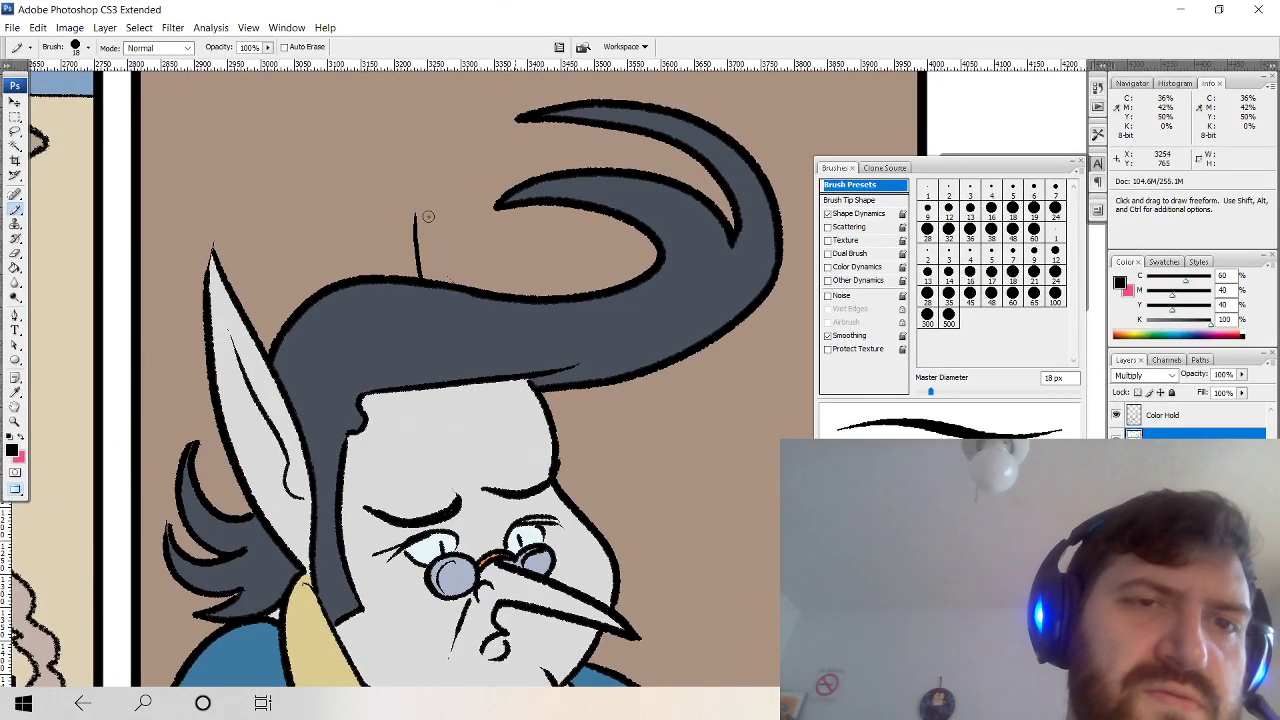
{"action": "left_click_drag", "start_coordinate": [416, 214], "coordinate": [450, 286]}
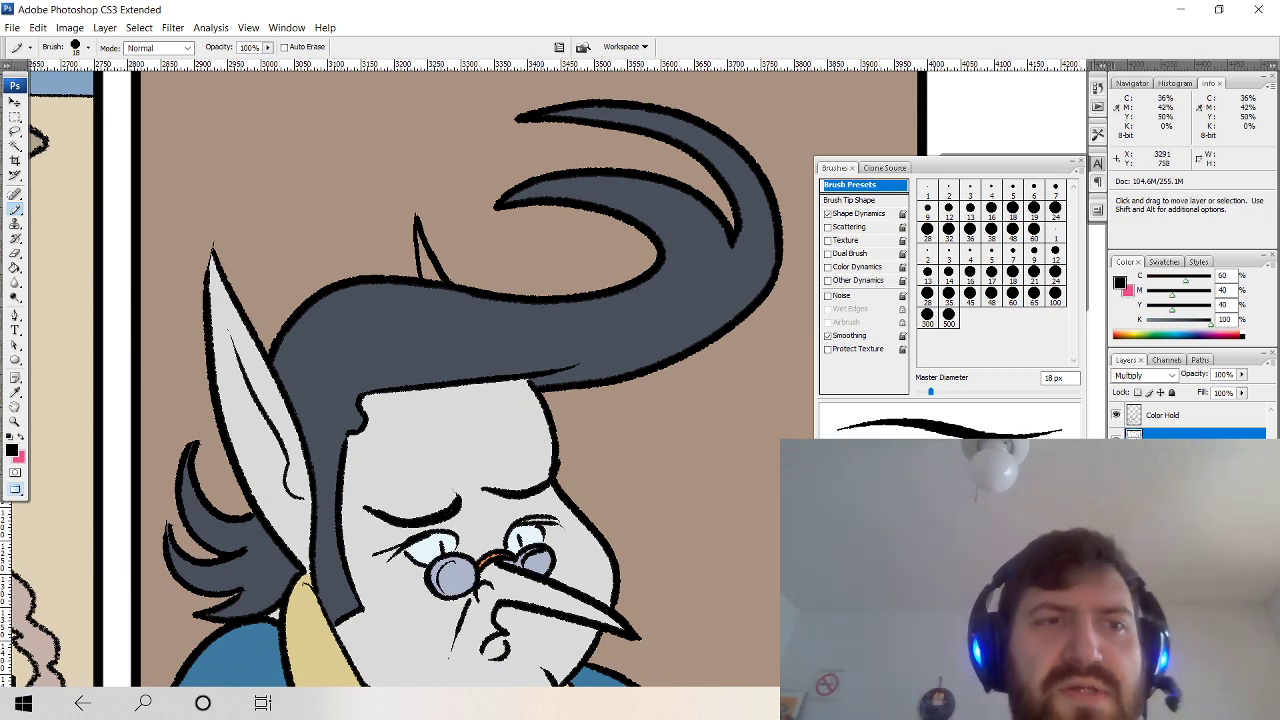
{"action": "key", "text": "ctrl+z"}
{"action": "left_click_drag", "start_coordinate": [416, 214], "coordinate": [448, 282]}
{"action": "key", "text": "ctrl+z"}
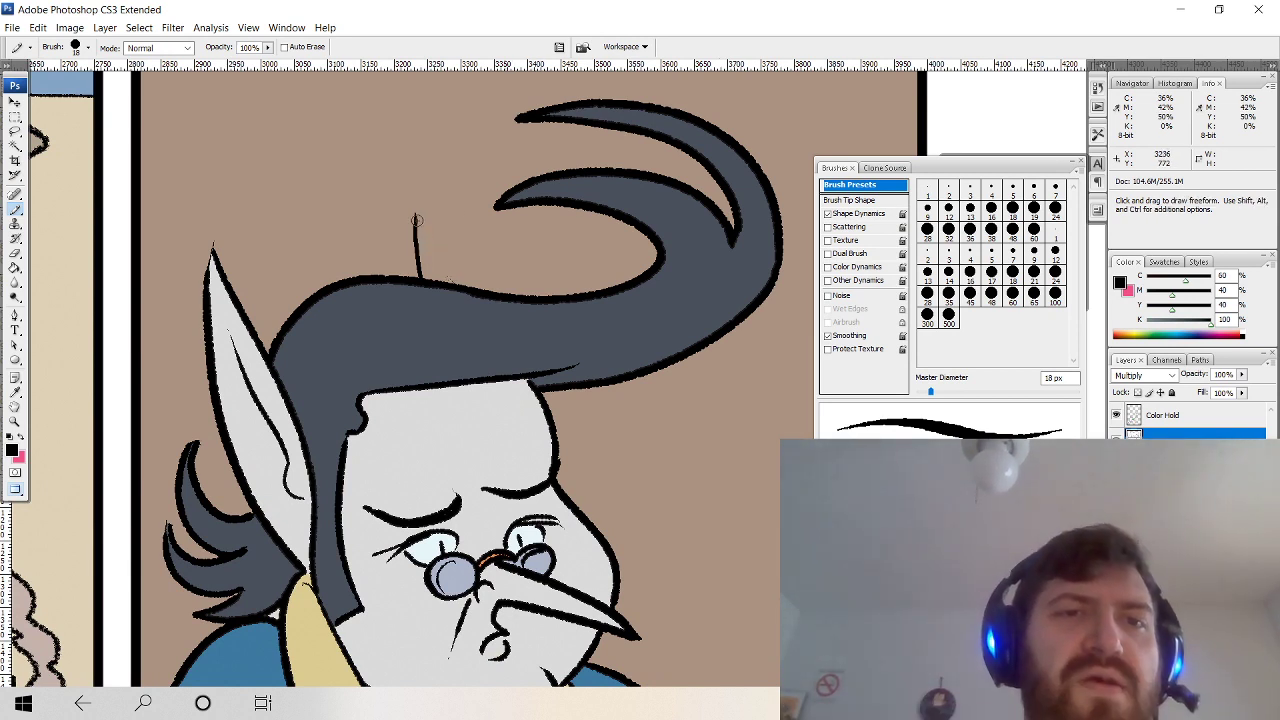
{"action": "left_click_drag", "start_coordinate": [416, 218], "coordinate": [445, 279]}
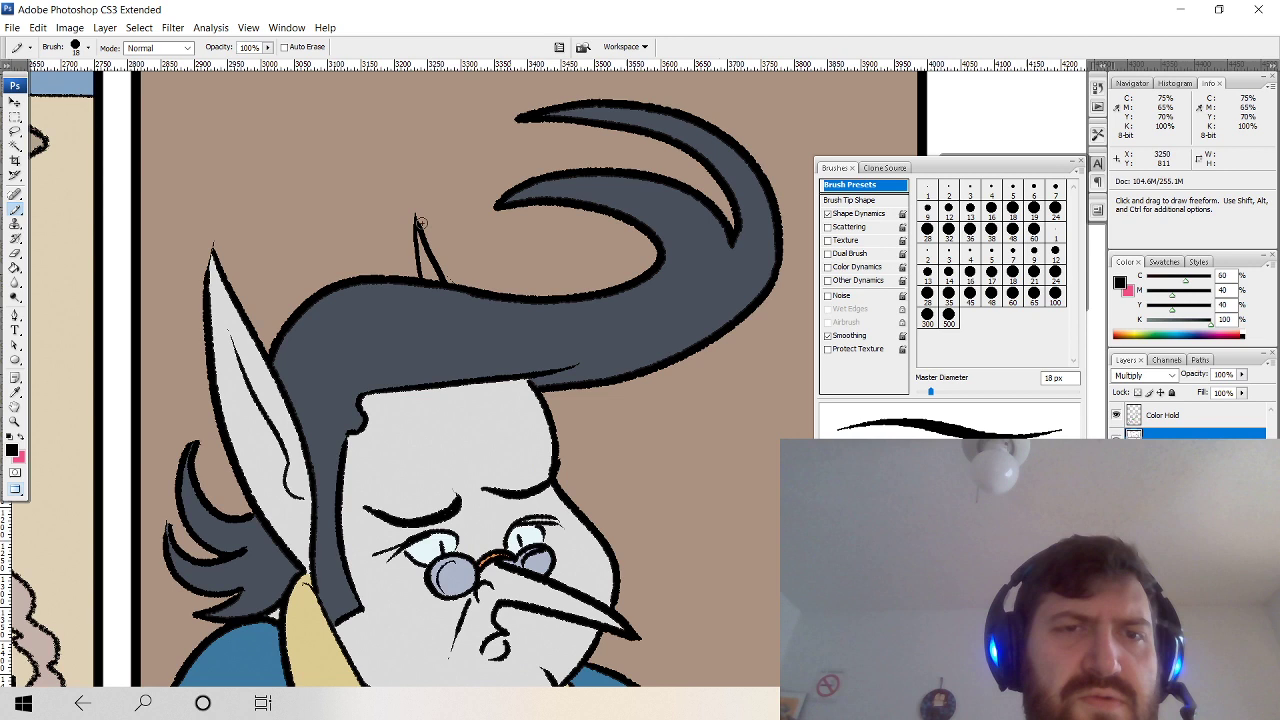
Colour the new ear tip with the face's light grey on the flat colour layer beneath the line art.
{"action": "left_click", "coordinate": [1180, 458]}
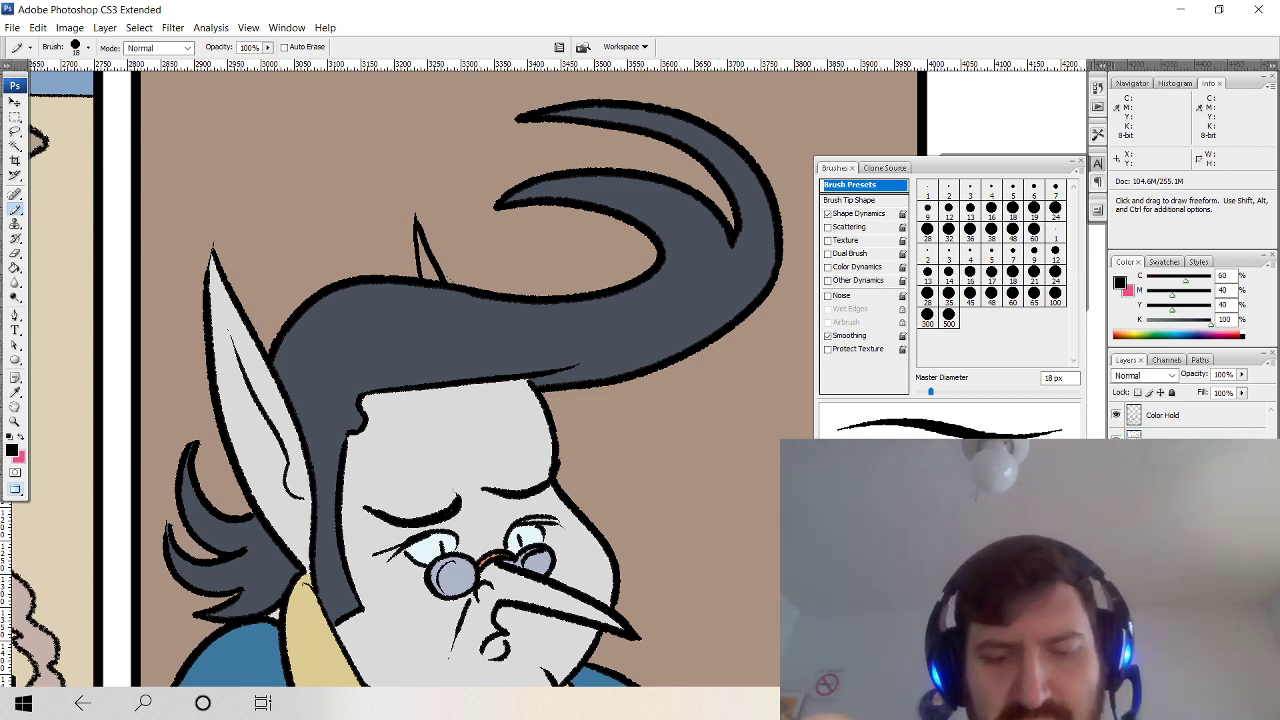
{"action": "left_click", "coordinate": [478, 409], "text": "alt"}
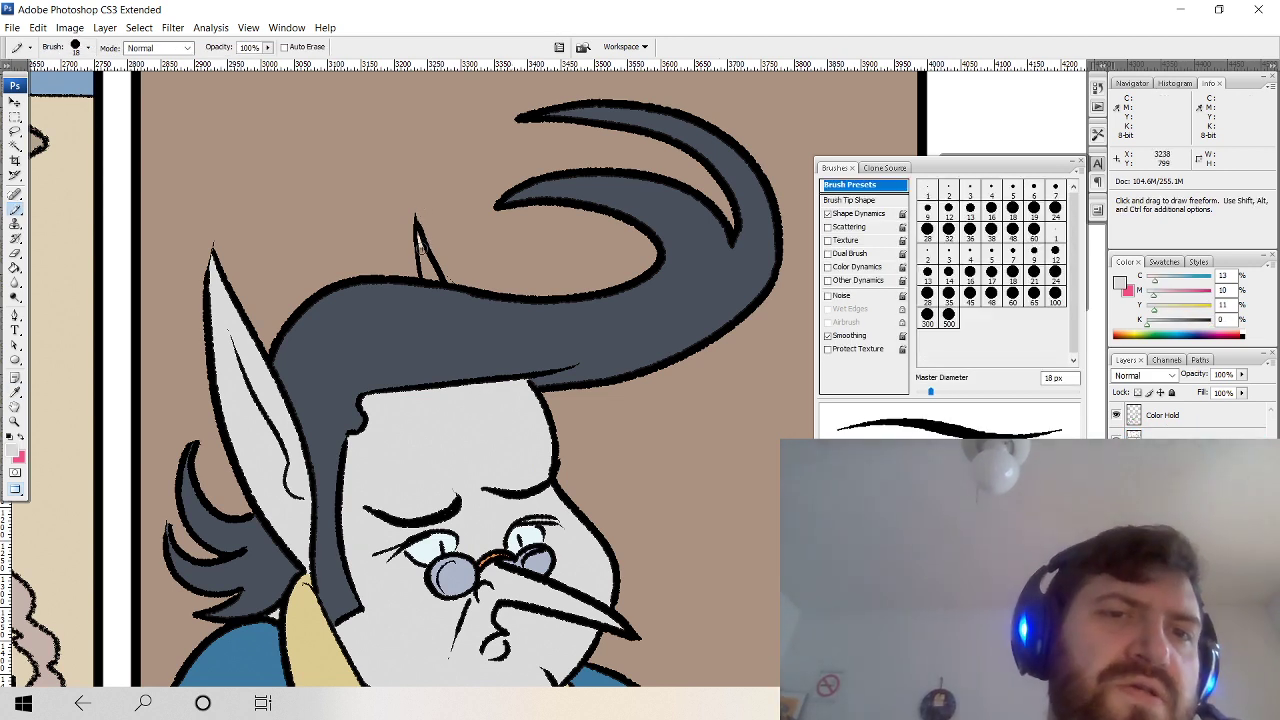
{"action": "left_click_drag", "start_coordinate": [422, 245], "coordinate": [423, 241]}
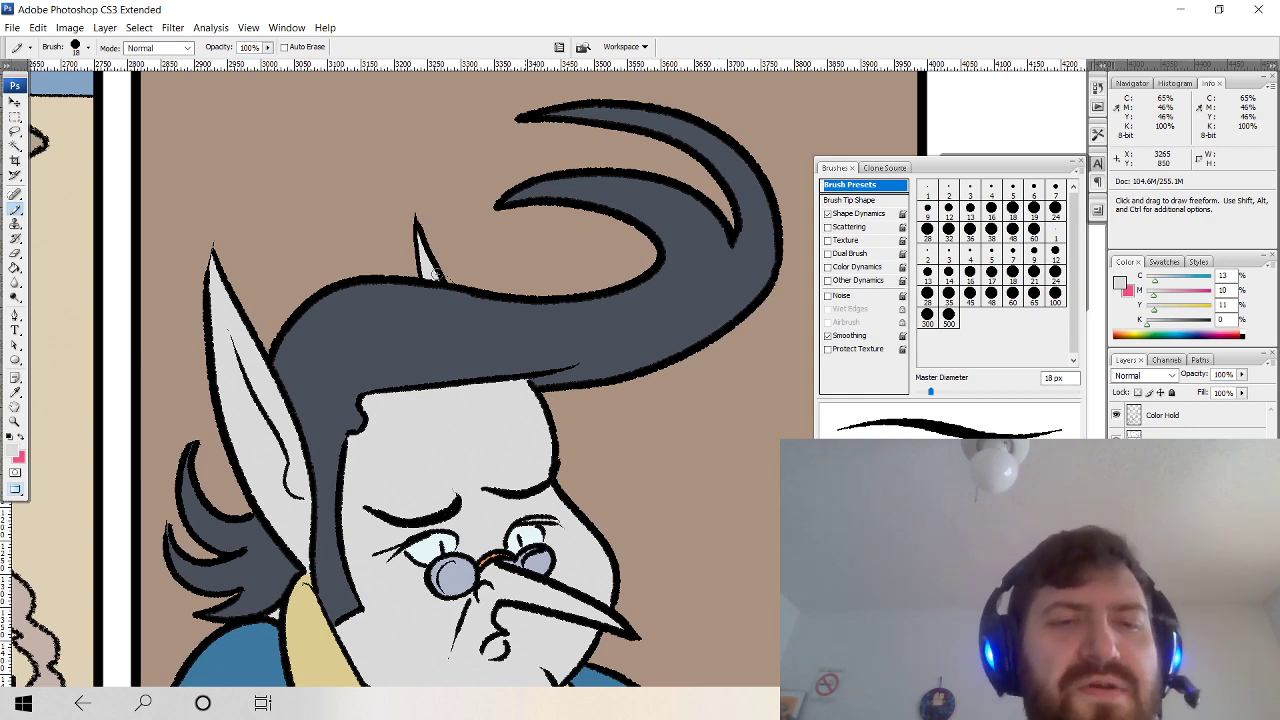
Fill the small gap between the back hair and blue shoulder with the panel's brown background colour, and clear the selection.
{"action": "left_click_drag", "start_coordinate": [588, 514], "coordinate": [629, 432]}
{"action": "key", "text": "i"}
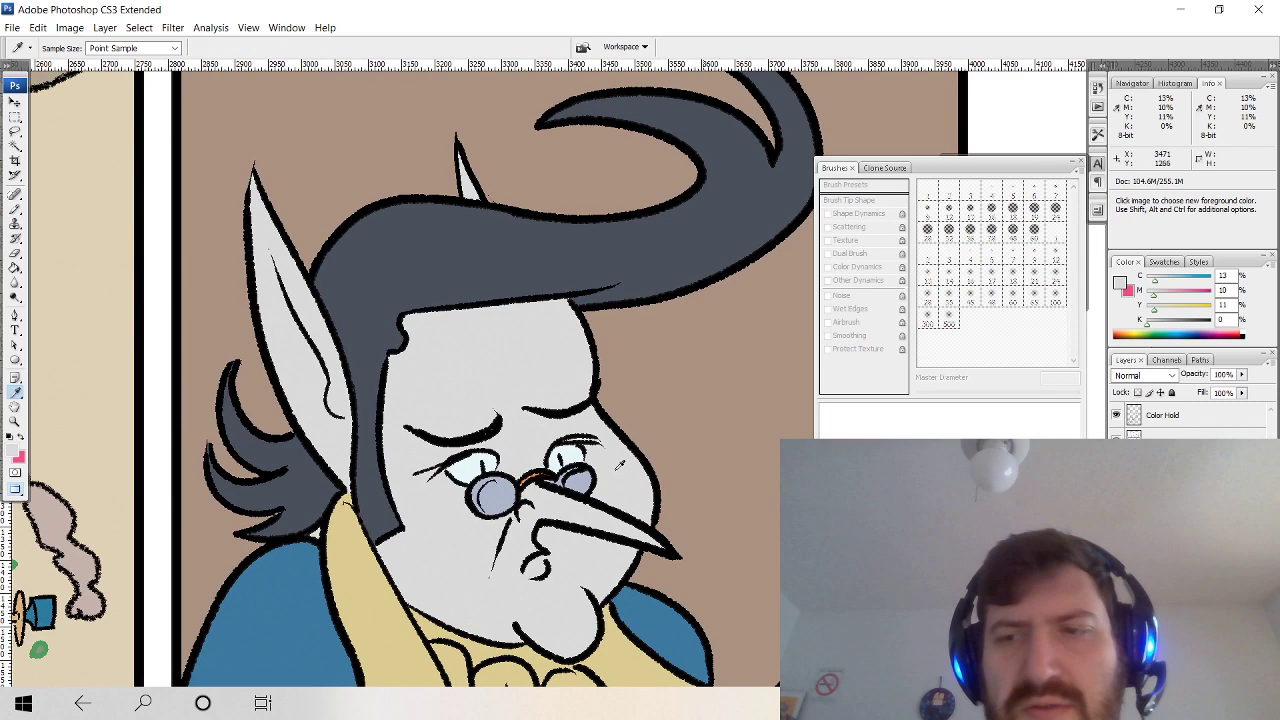
{"action": "key", "text": "b"}
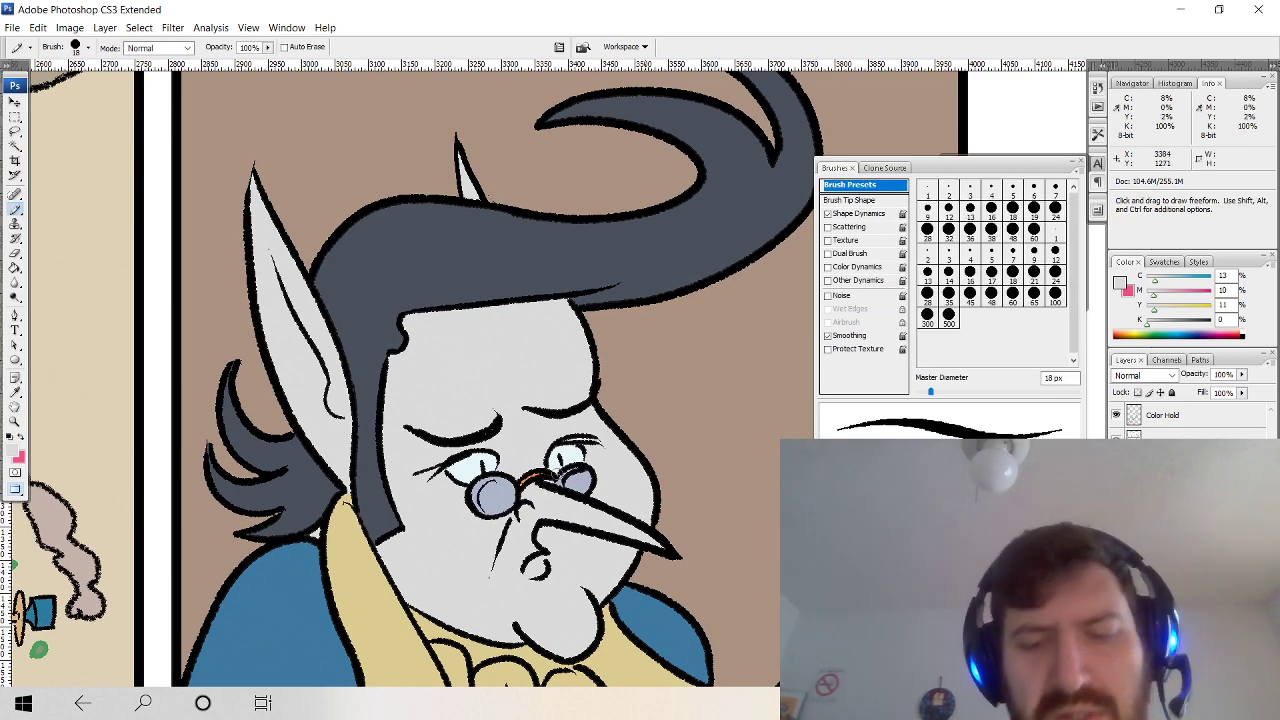
{"action": "key", "text": "ctrl+minus"}
{"action": "key", "text": "ctrl+minus"}
{"action": "key", "text": "ctrl+minus"}
{"action": "key", "text": "ctrl+plus"}
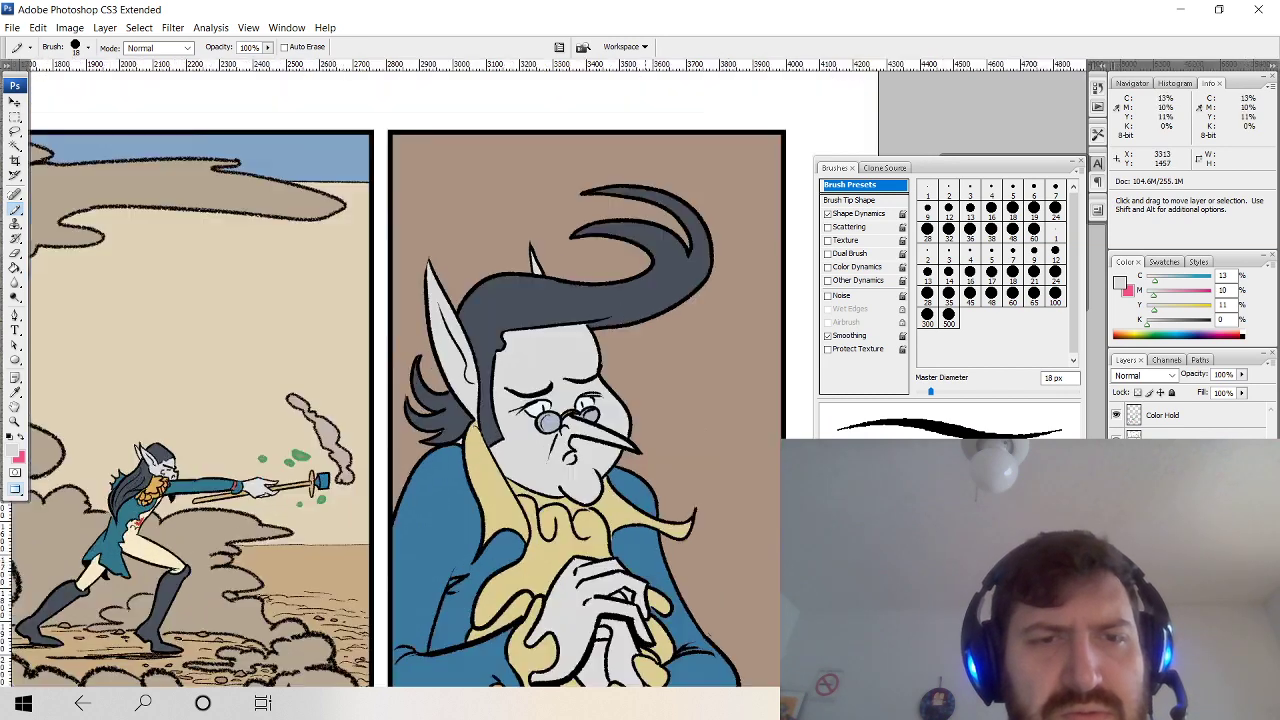
{"action": "key", "text": "ctrl+plus"}
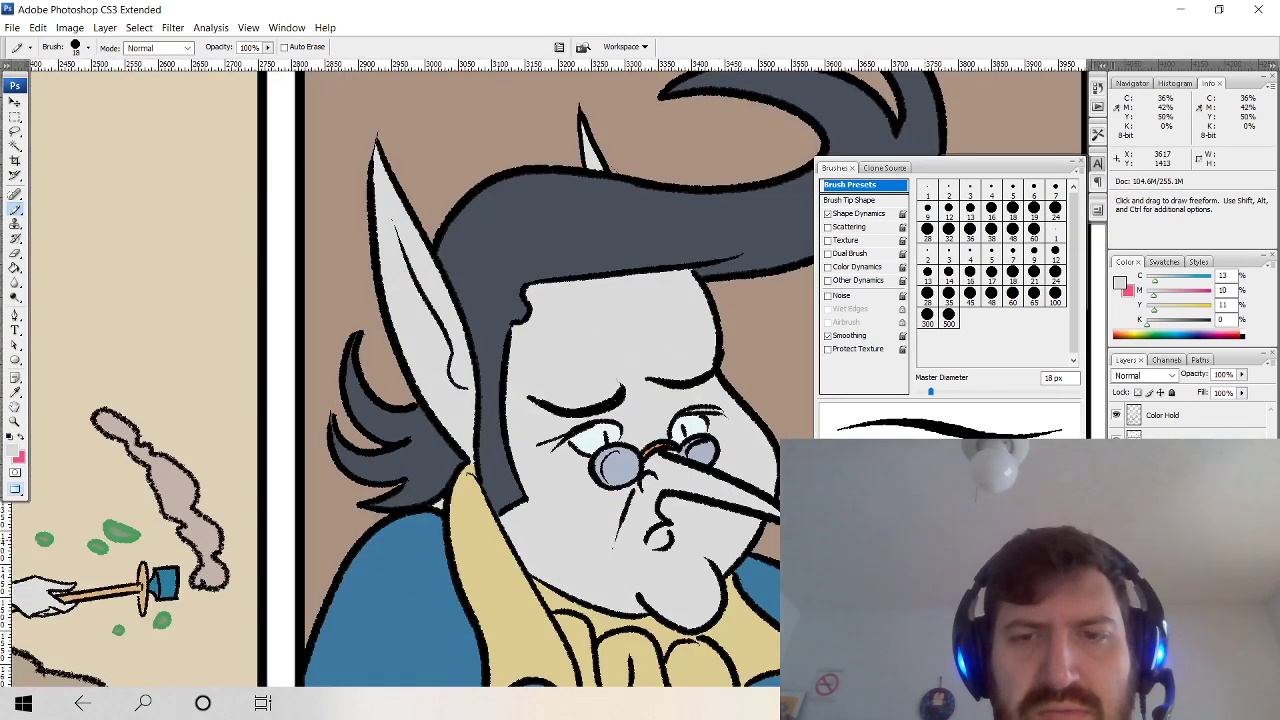
{"action": "key", "text": "i"}
{"action": "left_click", "coordinate": [352, 512]}
{"action": "key", "text": "w"}
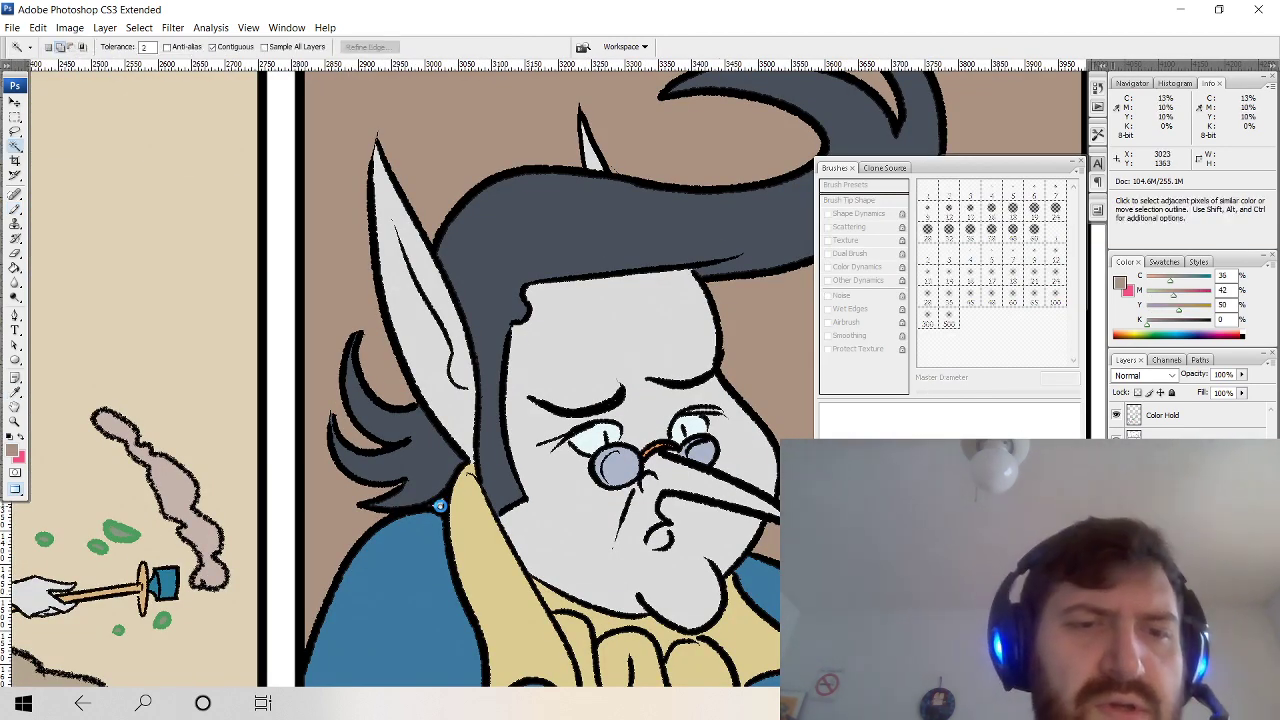
{"action": "left_click", "coordinate": [440, 506]}
{"action": "key", "text": "b"}
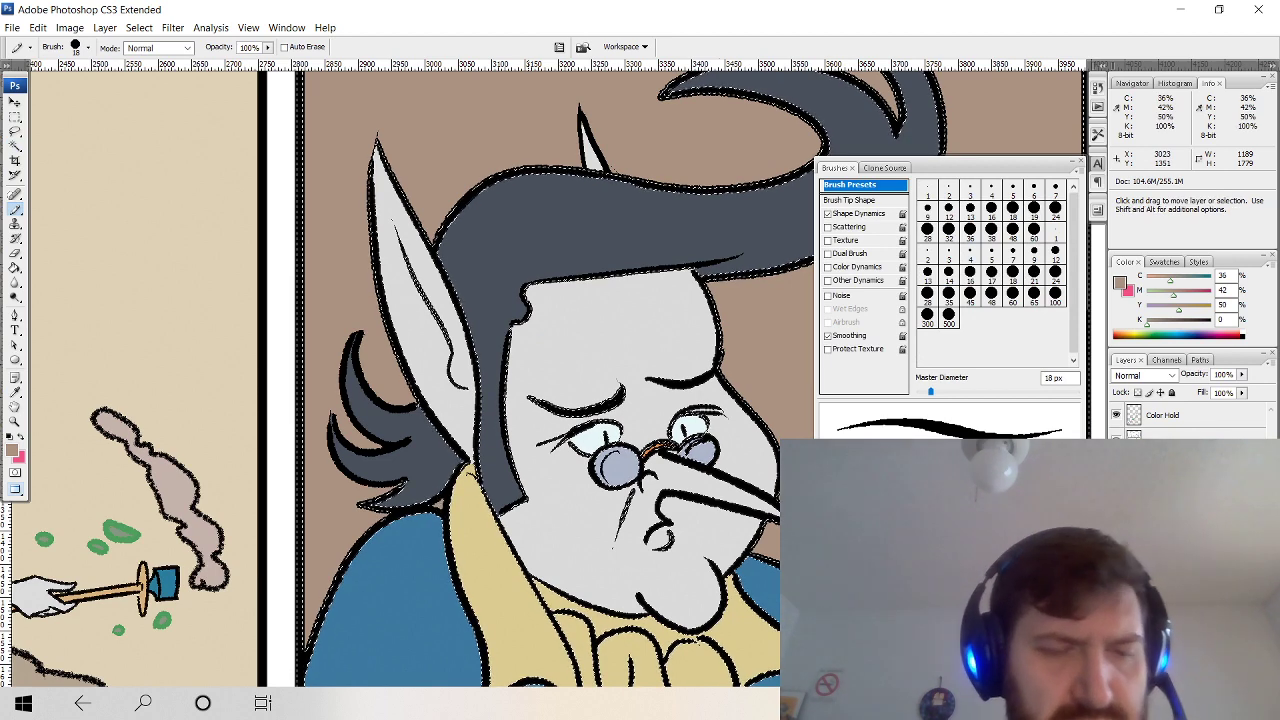
{"action": "key", "text": "ctrl+d"}
Mix a light blue foreground colour of C 65, M 19, Y 17.
{"action": "left_click_drag", "start_coordinate": [749, 426], "coordinate": [617, 346]}
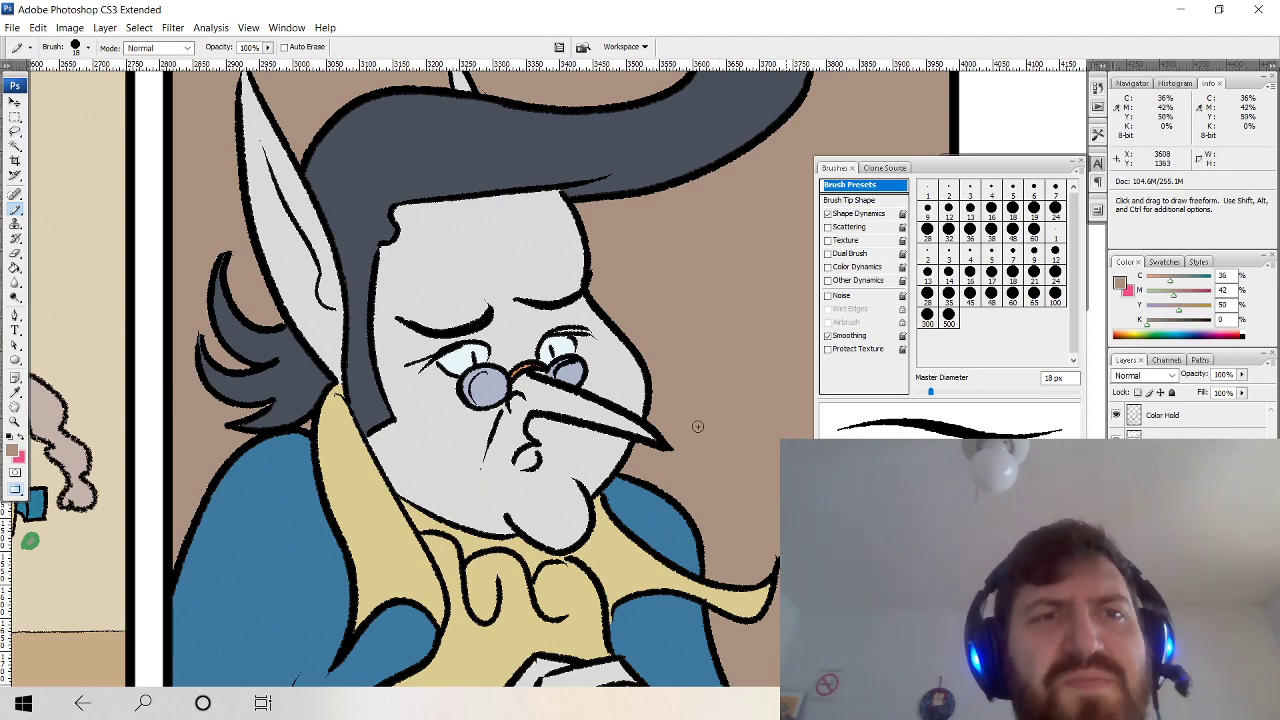
{"action": "key", "text": "space"}
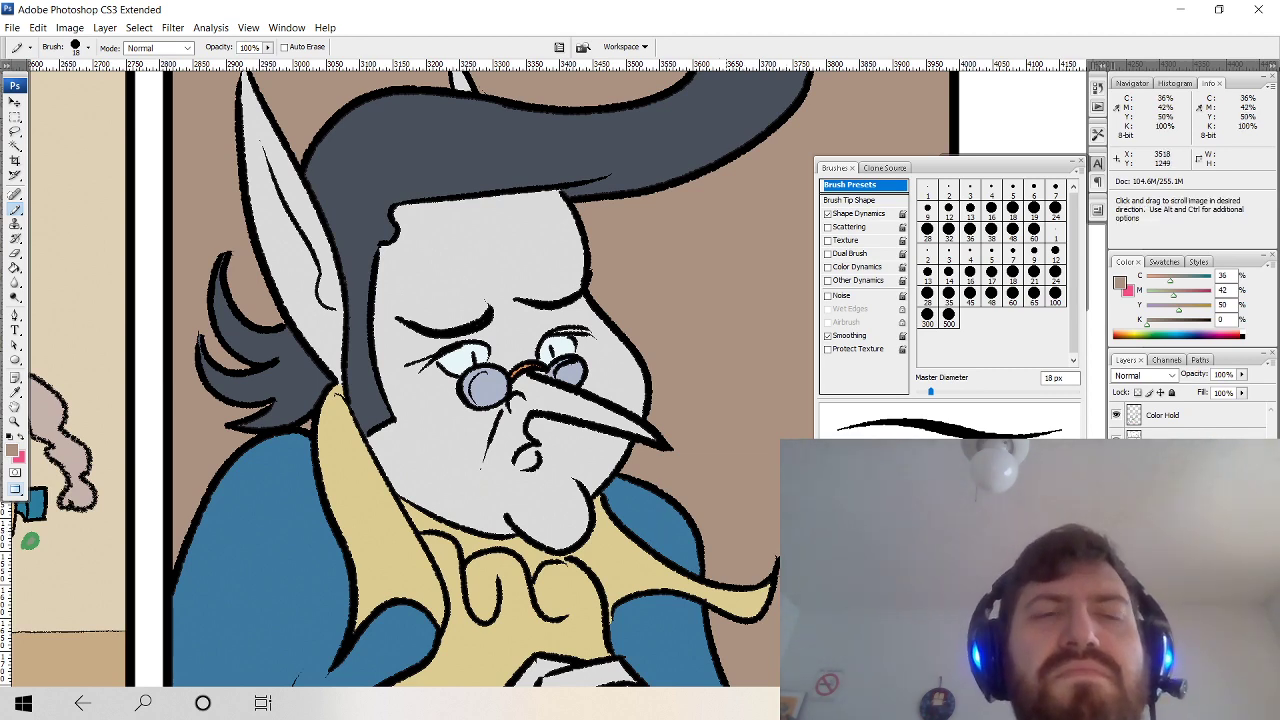
{"action": "left_click_drag", "start_coordinate": [647, 332], "coordinate": [587, 420]}
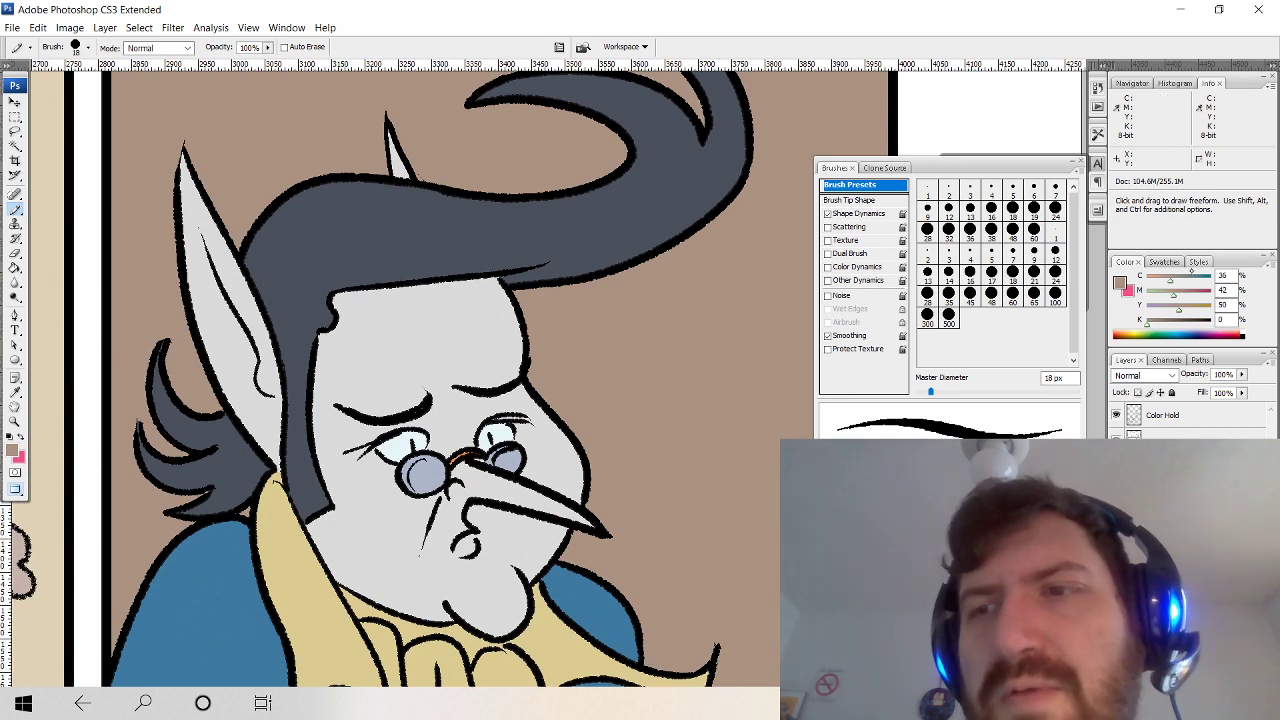
{"action": "left_click", "coordinate": [1188, 280]}
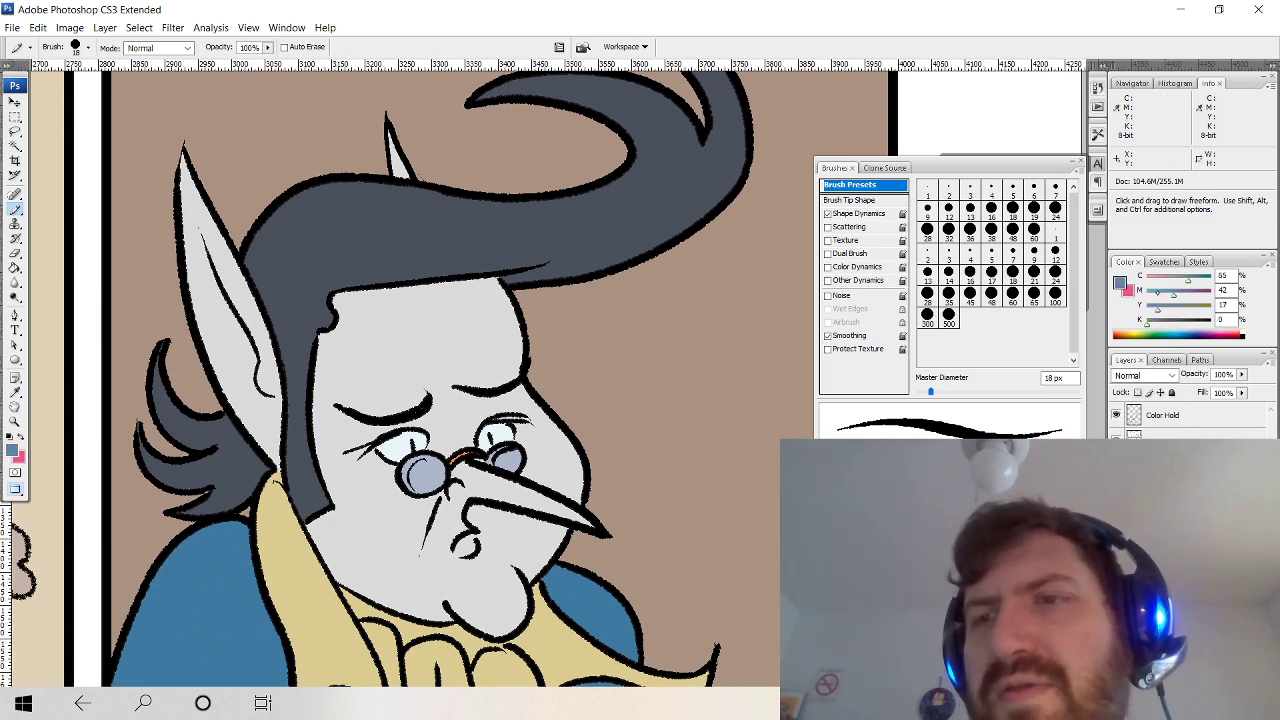
{"action": "left_click", "coordinate": [1158, 293]}
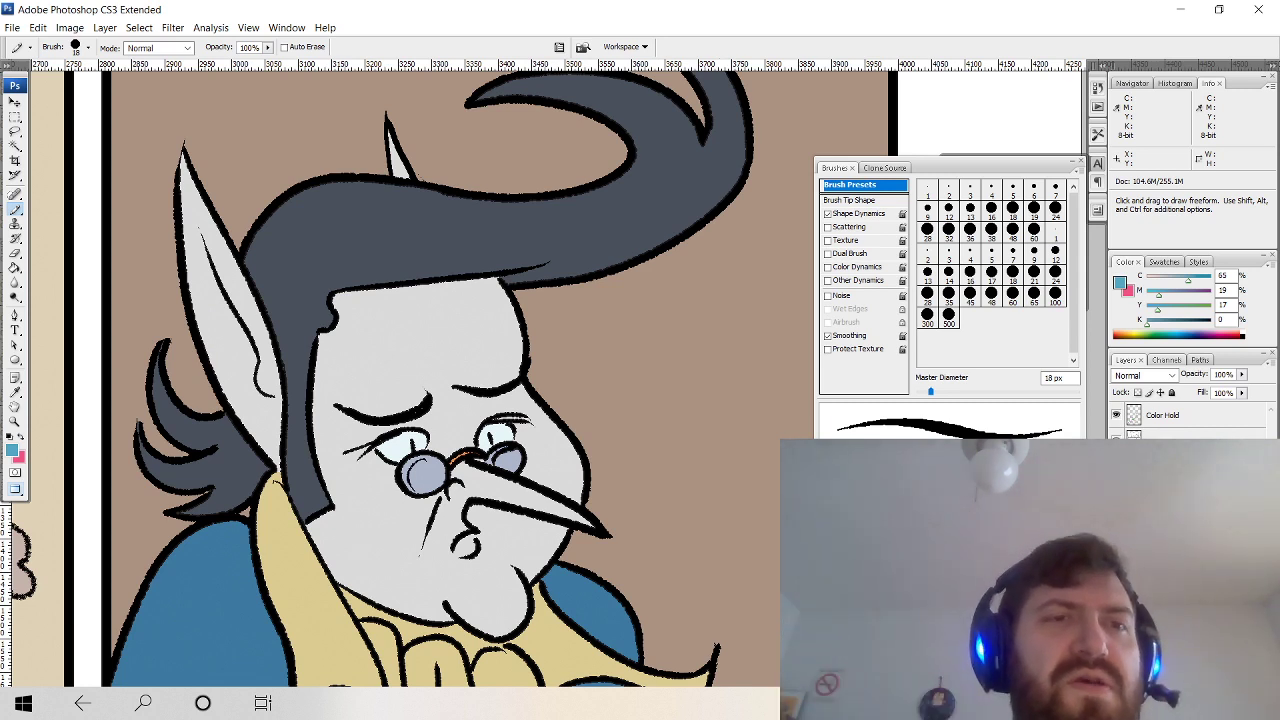
Select all the blue coat areas on the flat colour layer using the Magic Wand with Contiguous turned off.
{"action": "mouse_move", "coordinate": [464, 567]}
{"action": "left_mouse_down"}
{"action": "mouse_move", "coordinate": [488, 547]}
{"action": "mouse_move", "coordinate": [476, 545]}
{"action": "left_mouse_up"}
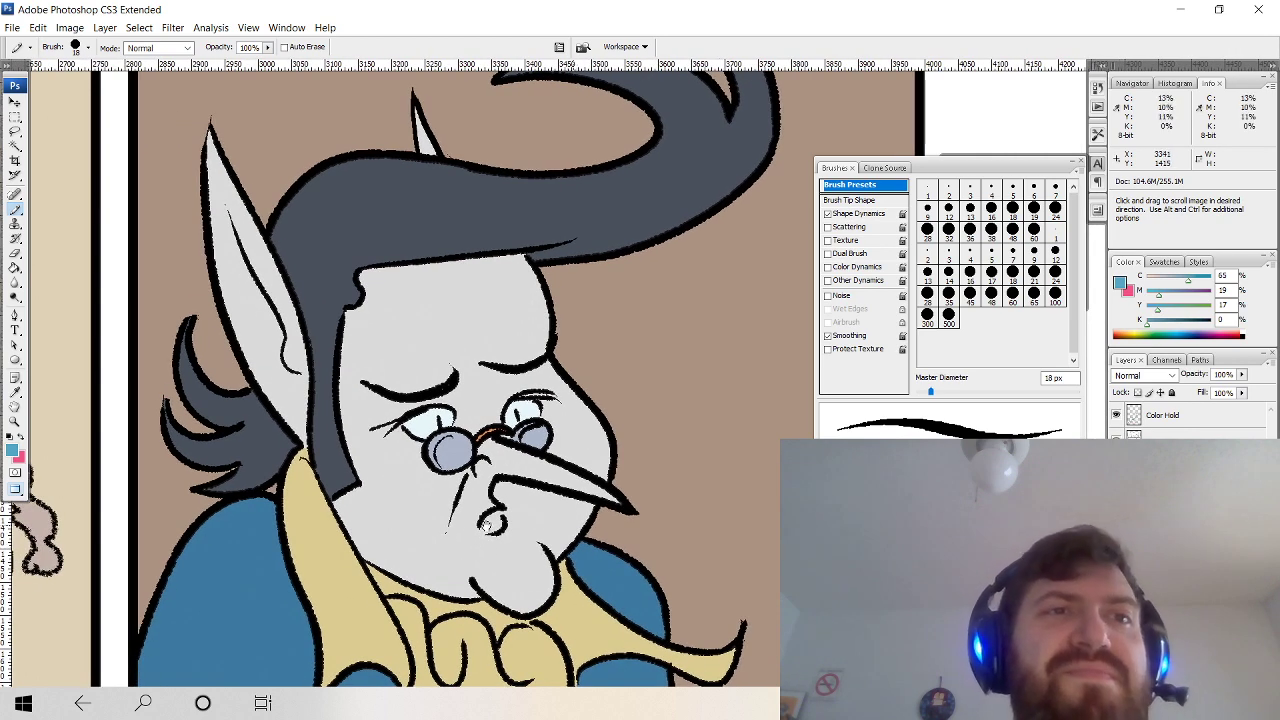
{"action": "key", "text": "space"}
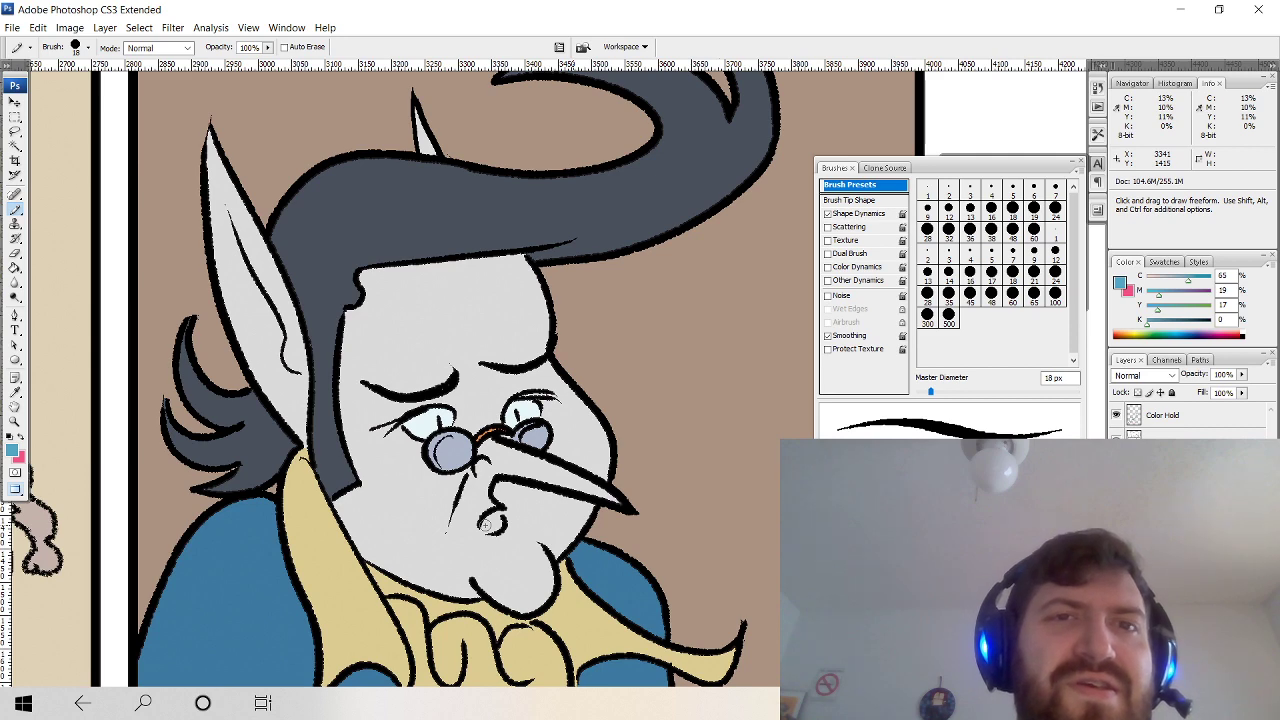
{"action": "key", "text": "space"}
{"action": "left_click_drag", "start_coordinate": [487, 524], "coordinate": [542, 450]}
{"action": "key", "text": "w"}
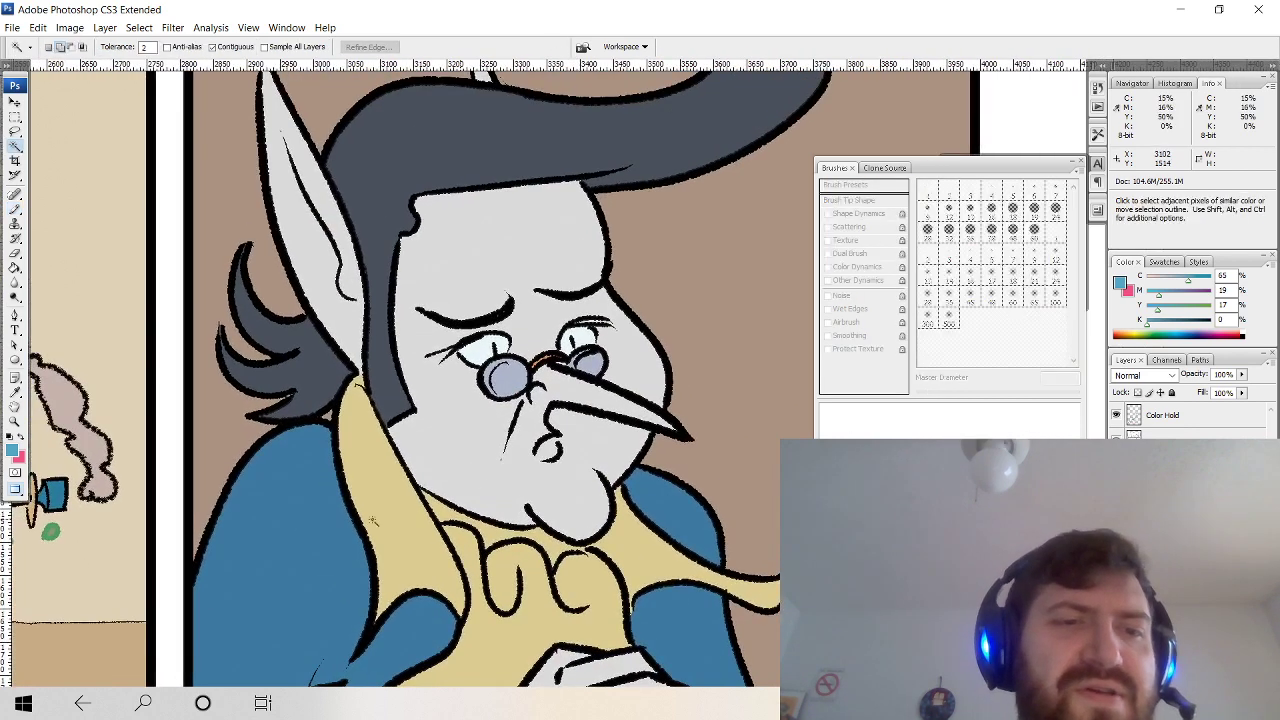
{"action": "left_click", "coordinate": [349, 537]}
{"action": "left_click_drag", "start_coordinate": [349, 537], "coordinate": [378, 309]}
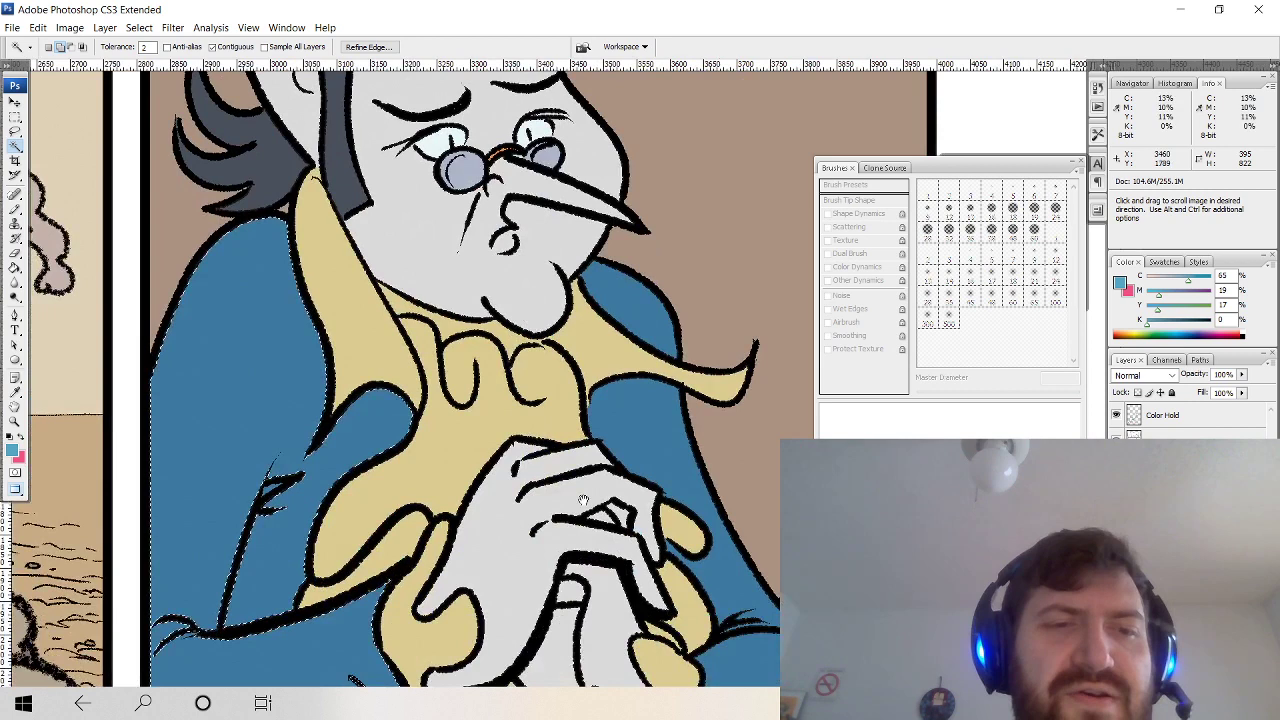
{"action": "left_click_drag", "start_coordinate": [630, 409], "coordinate": [656, 371]}
{"action": "key", "text": "space"}
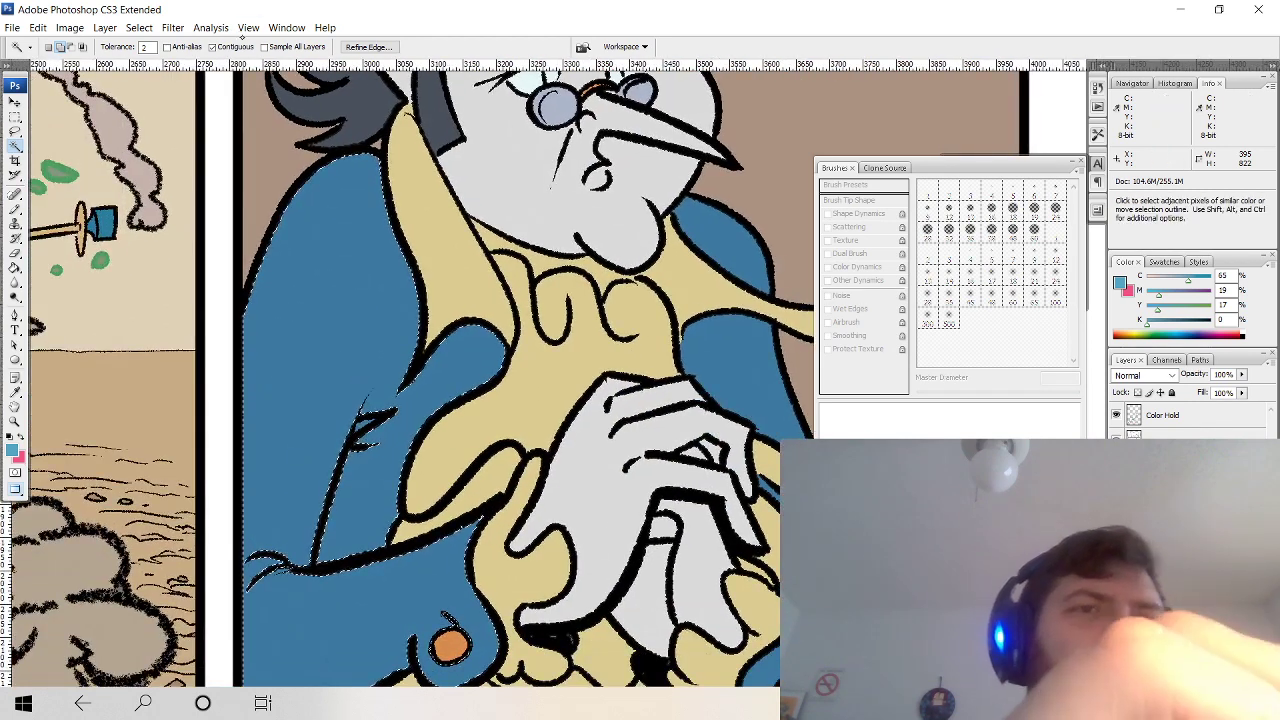
{"action": "left_click", "coordinate": [720, 365], "text": "shift"}
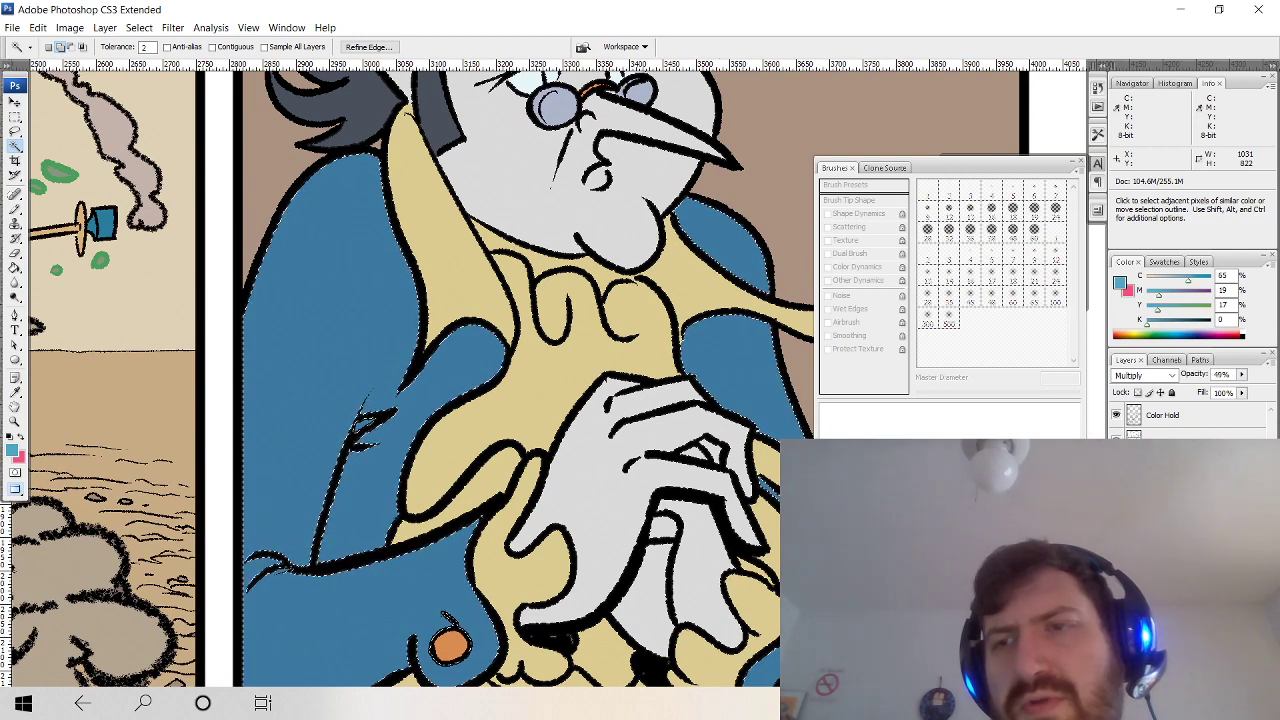
Mix a dark blue pencil colour of C 81, M 71, Y 31 for shading on the 49% opacity Multiply layer.
{"action": "key", "text": "b"}
{"action": "mouse_move", "coordinate": [394, 415]}
{"action": "left_mouse_down"}
{"action": "mouse_move", "coordinate": [485, 386]}
{"action": "mouse_move", "coordinate": [432, 405]}
{"action": "left_mouse_up"}
{"action": "left_click_drag", "start_coordinate": [1188, 281], "coordinate": [1199, 281]}
{"action": "left_click_drag", "start_coordinate": [1159, 295], "coordinate": [1183, 295]}
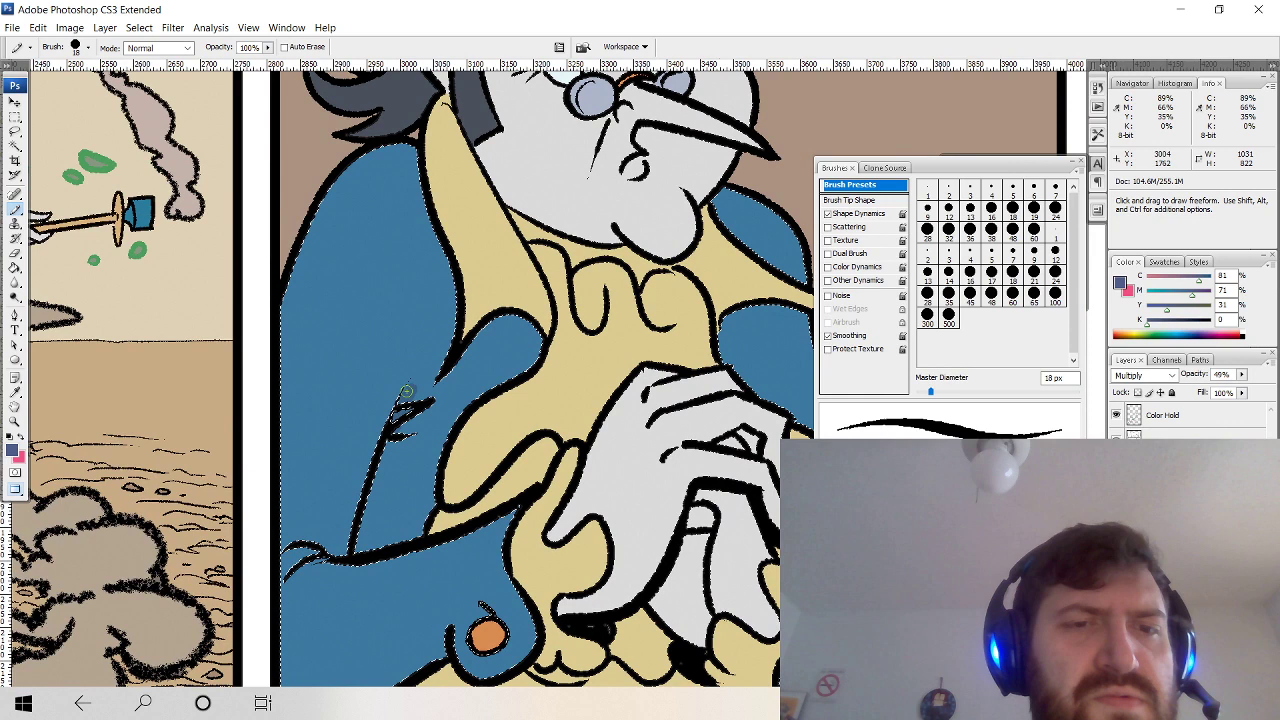
Enlarge the pencil to 62 px and paint a shadow from the near sleeve's elbow creases down along the inner arm line.
{"action": "left_click", "coordinate": [88, 47]}
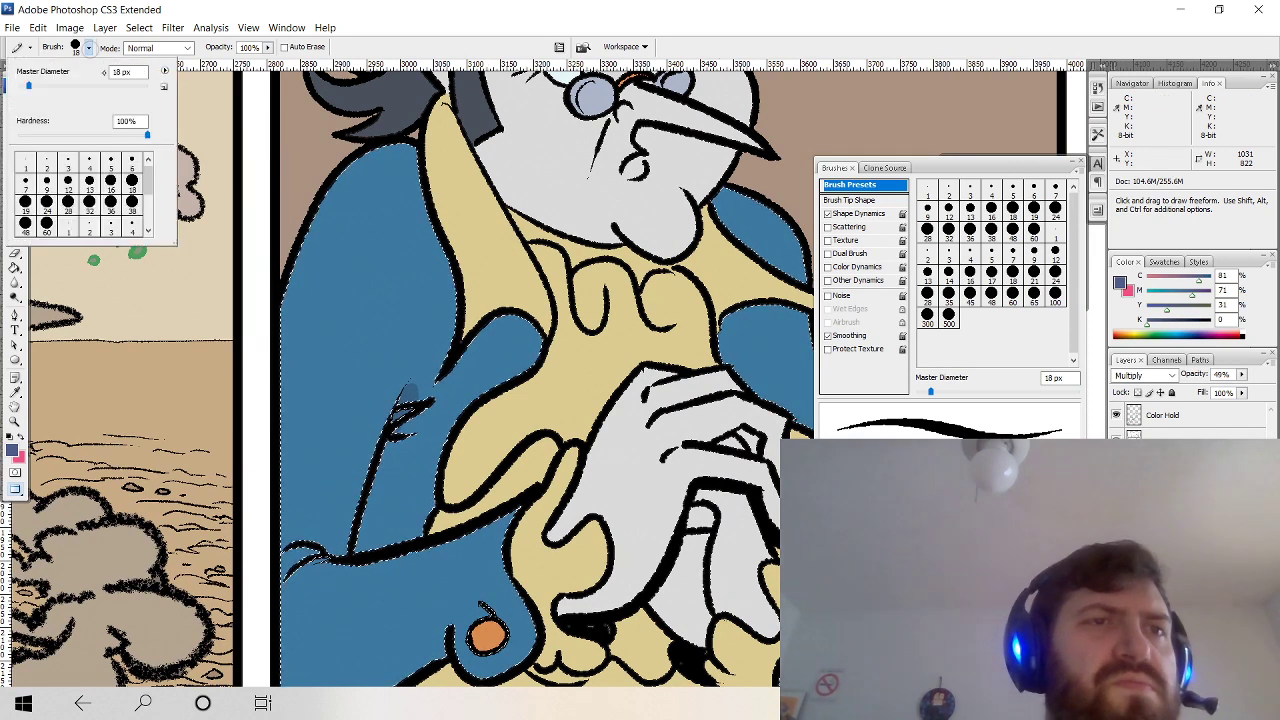
{"action": "left_click", "coordinate": [62, 86]}
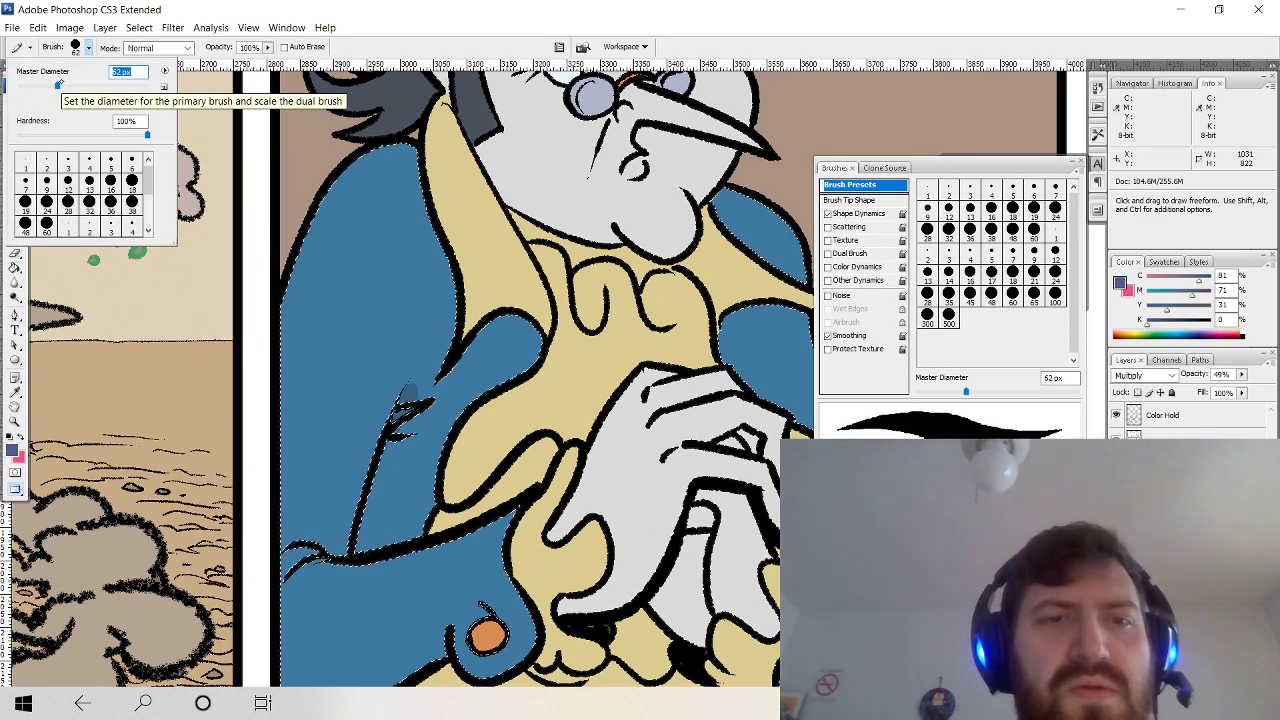
{"action": "mouse_move", "coordinate": [411, 394]}
{"action": "left_mouse_down"}
{"action": "mouse_move", "coordinate": [392, 500]}
{"action": "mouse_move", "coordinate": [410, 393]}
{"action": "left_mouse_up"}
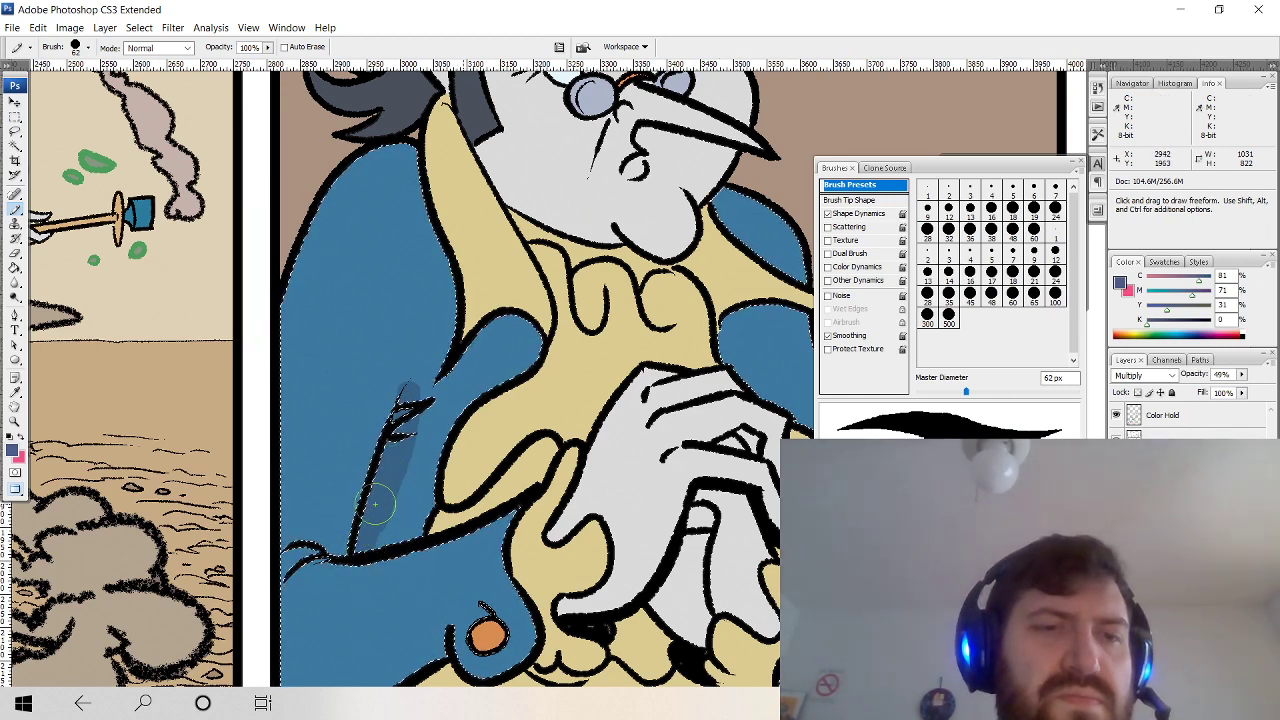
{"action": "mouse_move", "coordinate": [376, 505]}
{"action": "left_mouse_down"}
{"action": "mouse_move", "coordinate": [418, 383]}
{"action": "mouse_move", "coordinate": [378, 543]}
{"action": "left_mouse_up"}
Paint dark blue shadows on the far sleeve beside the hands and along the outer edge of the near shoulder and arm.
{"action": "left_click_drag", "start_coordinate": [665, 389], "coordinate": [369, 253]}
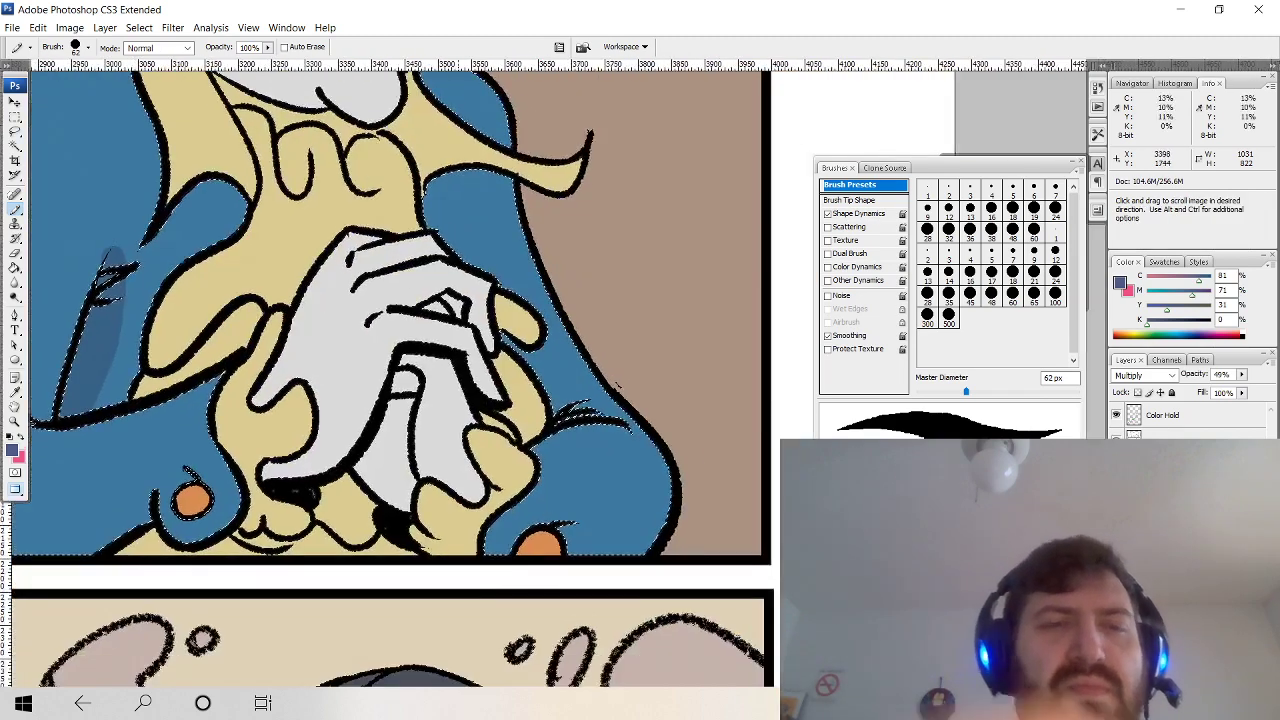
{"action": "mouse_move", "coordinate": [447, 184]}
{"action": "left_mouse_down"}
{"action": "mouse_move", "coordinate": [445, 221]}
{"action": "mouse_move", "coordinate": [545, 378]}
{"action": "mouse_move", "coordinate": [574, 399]}
{"action": "mouse_move", "coordinate": [535, 383]}
{"action": "left_mouse_up"}
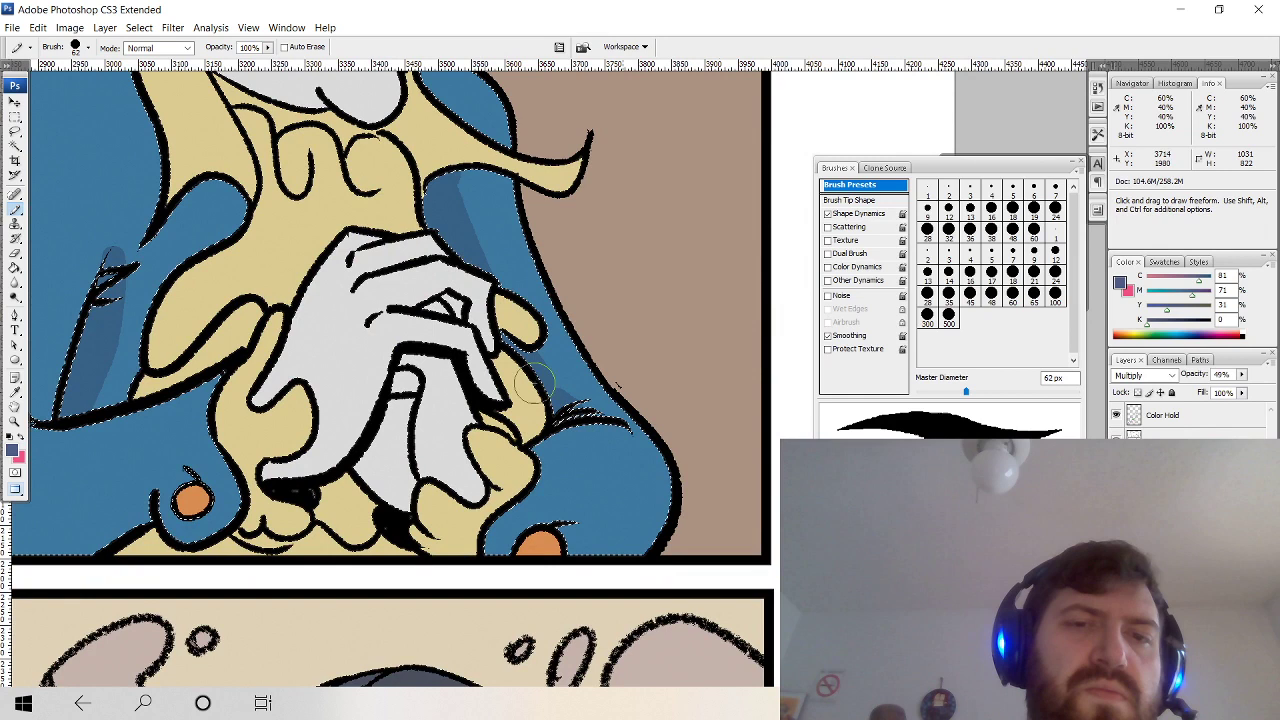
{"action": "mouse_move", "coordinate": [457, 172]}
{"action": "left_mouse_down"}
{"action": "mouse_move", "coordinate": [572, 422]}
{"action": "mouse_move", "coordinate": [555, 381]}
{"action": "mouse_move", "coordinate": [561, 338]}
{"action": "mouse_move", "coordinate": [473, 207]}
{"action": "mouse_move", "coordinate": [469, 158]}
{"action": "mouse_move", "coordinate": [459, 172]}
{"action": "mouse_move", "coordinate": [575, 390]}
{"action": "mouse_move", "coordinate": [599, 410]}
{"action": "mouse_move", "coordinate": [442, 268]}
{"action": "mouse_move", "coordinate": [519, 299]}
{"action": "left_mouse_up"}
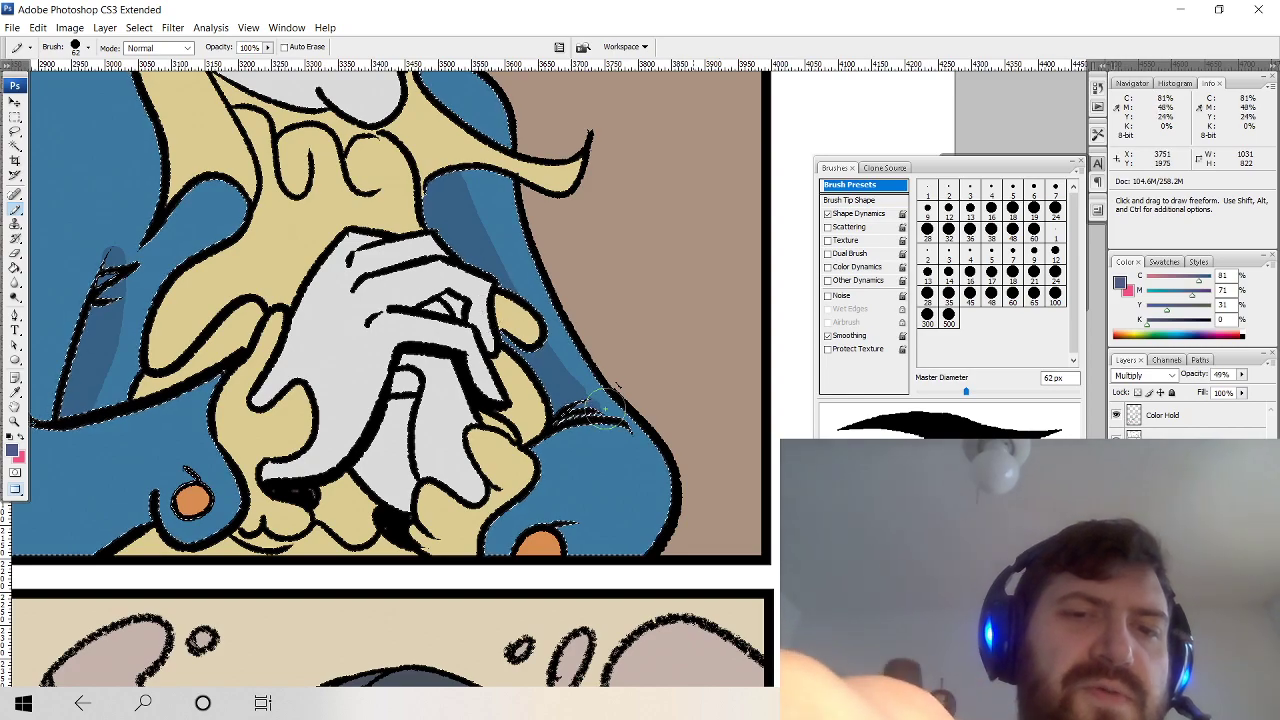
{"action": "left_click_drag", "start_coordinate": [606, 403], "coordinate": [796, 576]}
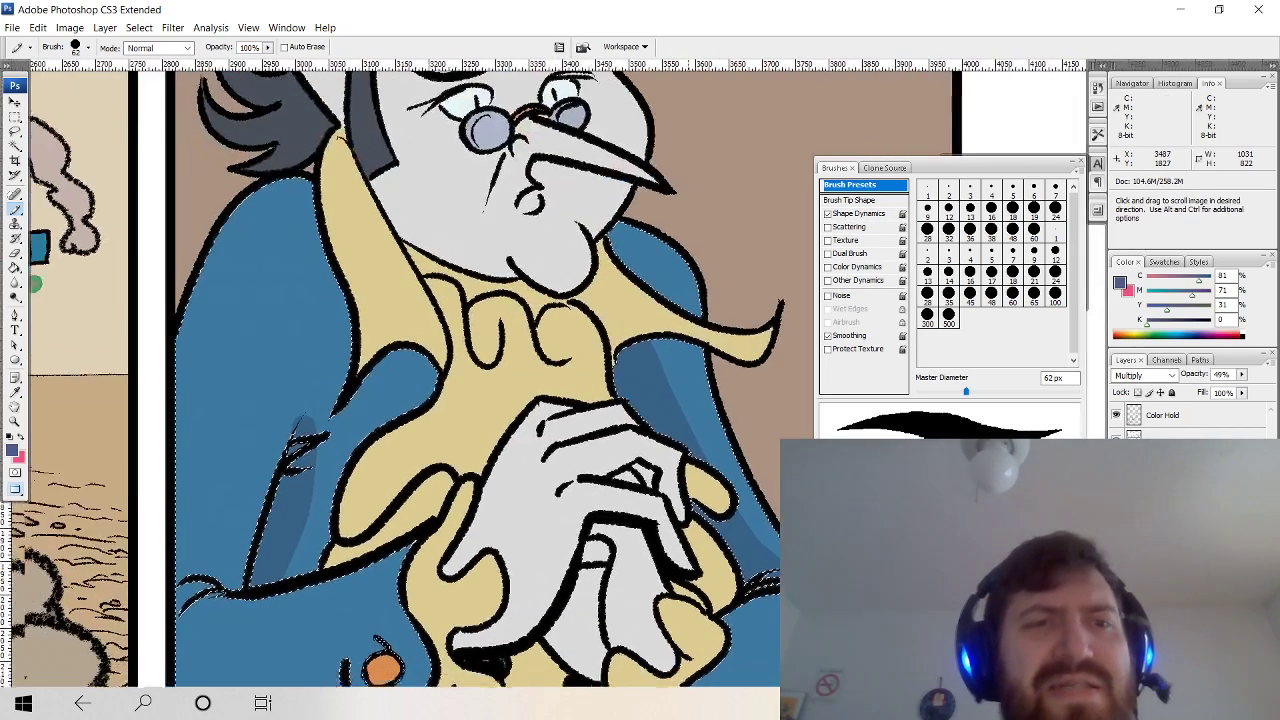
{"action": "left_click_drag", "start_coordinate": [617, 481], "coordinate": [571, 499]}
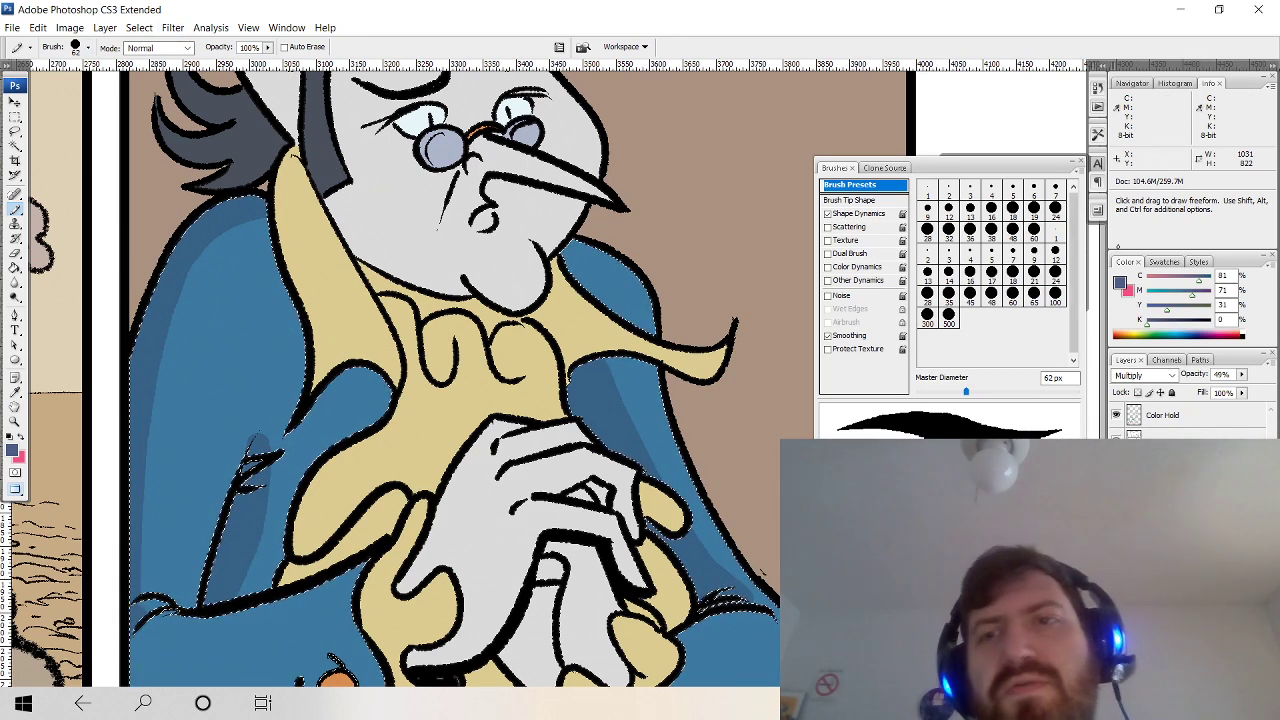
With the 24 px pencil tip, shade the near side of the coat beside the collar and sleeve folds, redoing the misplaced stroke.
{"action": "left_click", "coordinate": [1055, 212]}
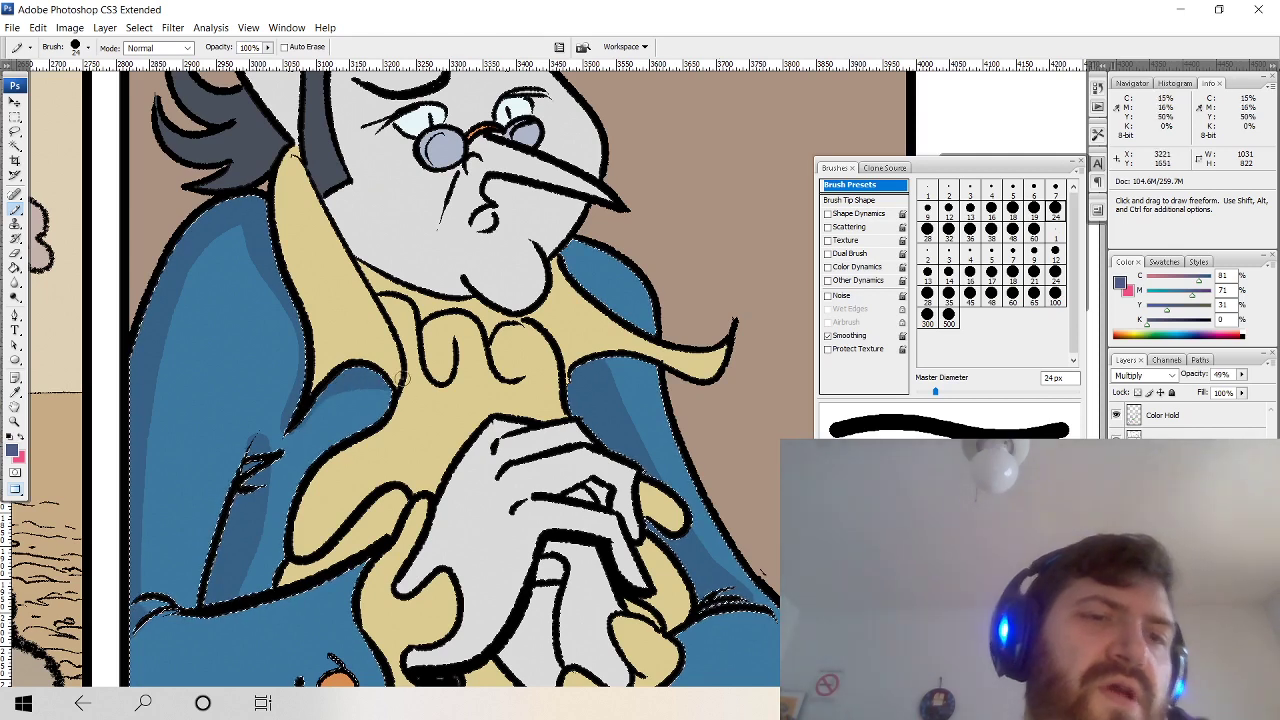
{"action": "key", "text": "ctrl+z"}
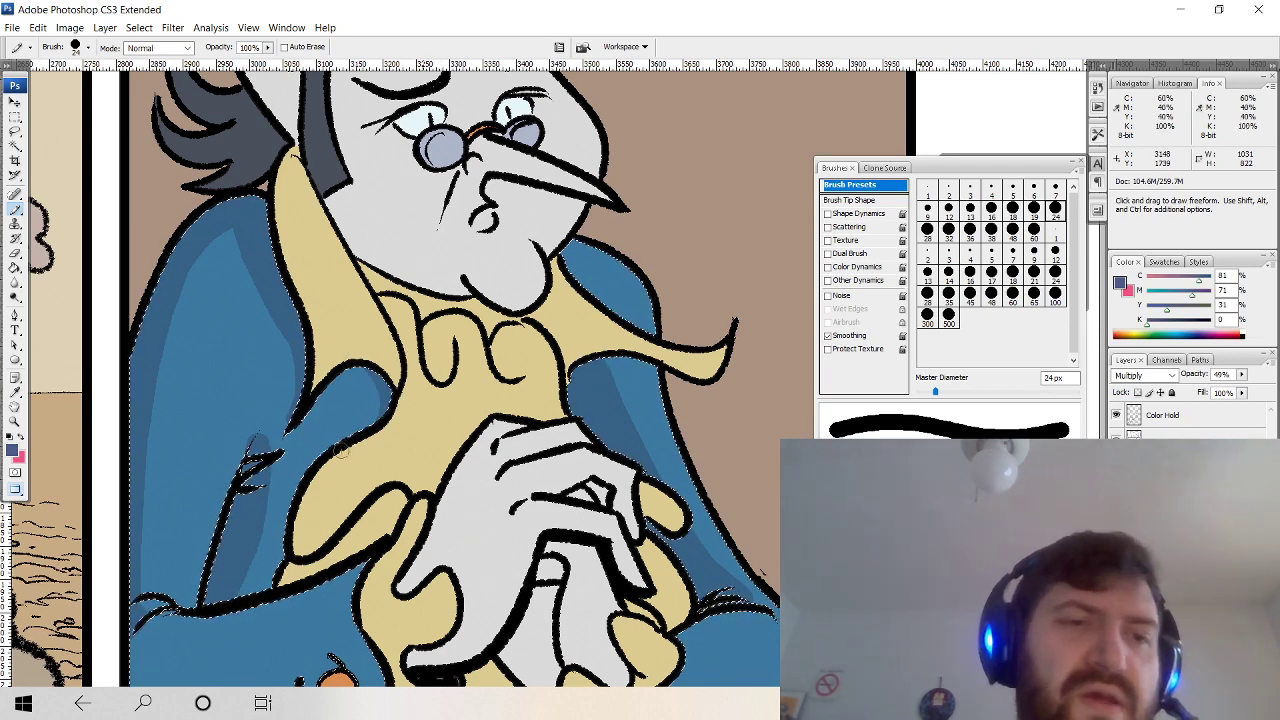
{"action": "mouse_move", "coordinate": [370, 412]}
{"action": "left_mouse_down"}
{"action": "mouse_move", "coordinate": [308, 472]}
{"action": "mouse_move", "coordinate": [290, 545]}
{"action": "mouse_move", "coordinate": [420, 462]}
{"action": "left_mouse_up"}
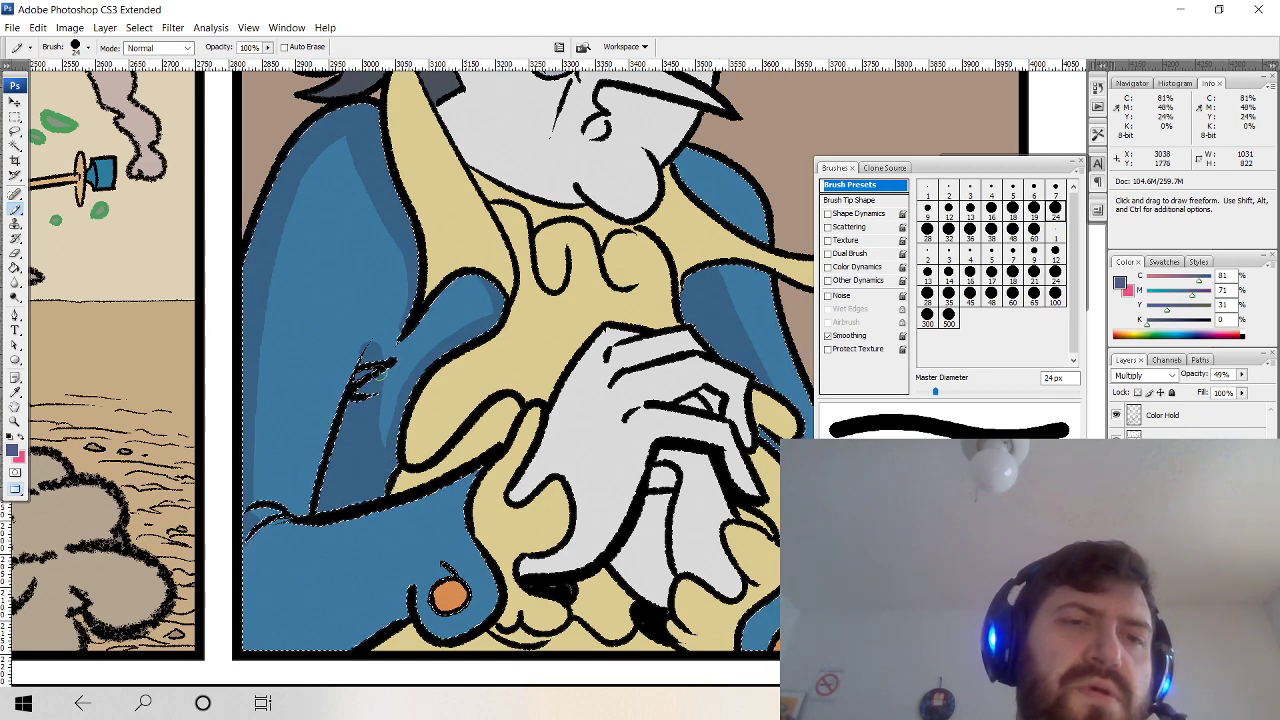
{"action": "left_click_drag", "start_coordinate": [380, 373], "coordinate": [387, 442]}
{"action": "key", "text": "space"}
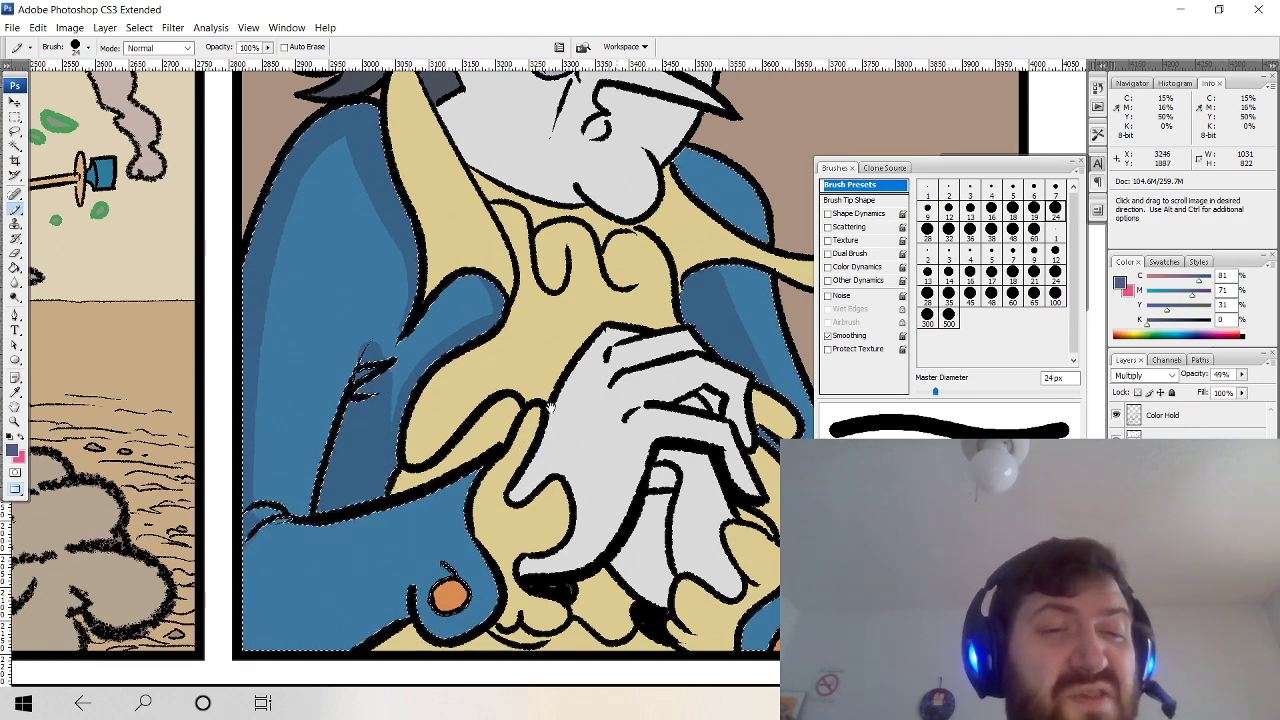
Shade the underside of the near forearm and the outer edge of the far forearm, and clear the selection.
{"action": "left_click_drag", "start_coordinate": [549, 406], "coordinate": [602, 316]}
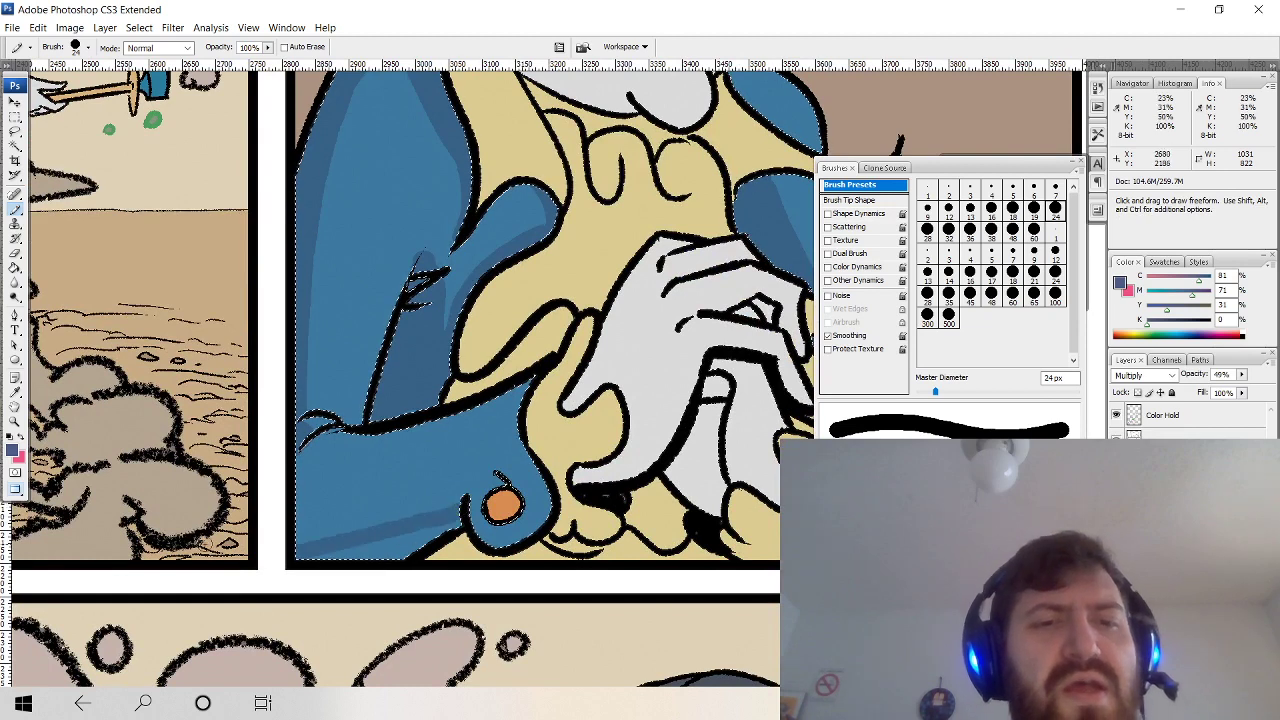
{"action": "left_click_drag", "start_coordinate": [445, 518], "coordinate": [320, 570]}
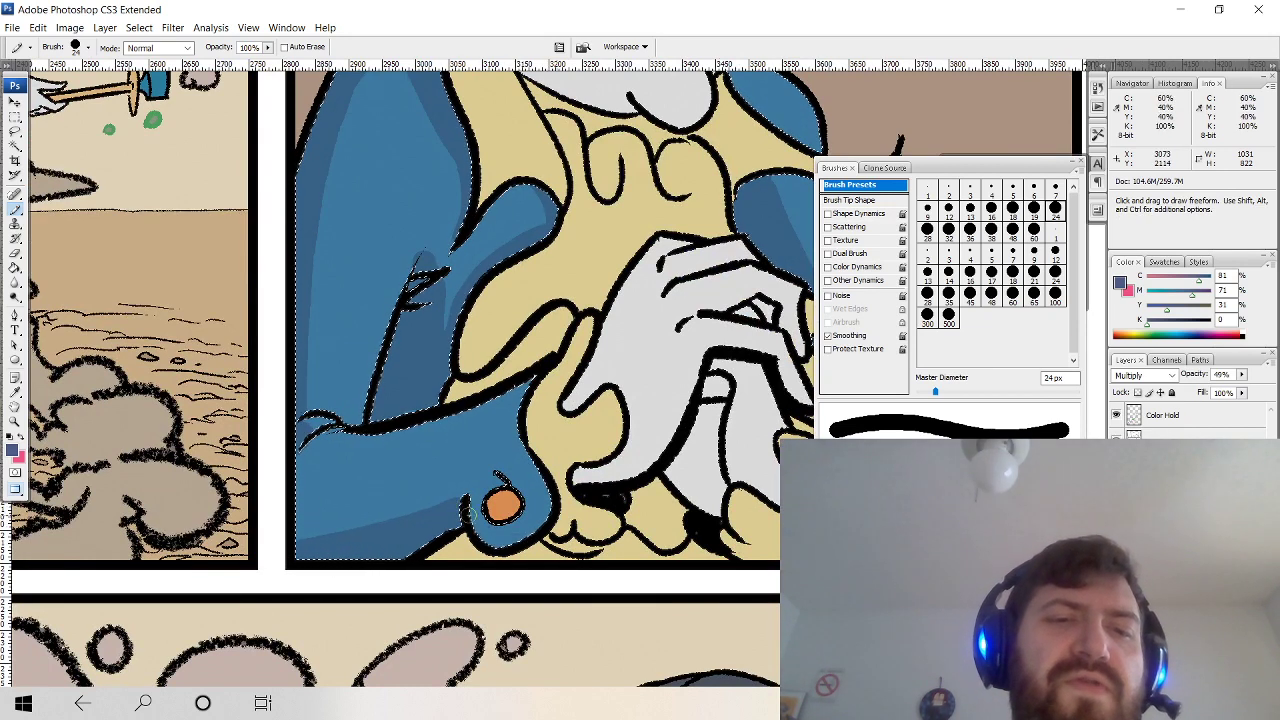
{"action": "mouse_move", "coordinate": [643, 391]}
{"action": "left_mouse_down"}
{"action": "mouse_move", "coordinate": [318, 434]}
{"action": "mouse_move", "coordinate": [323, 374]}
{"action": "left_mouse_up"}
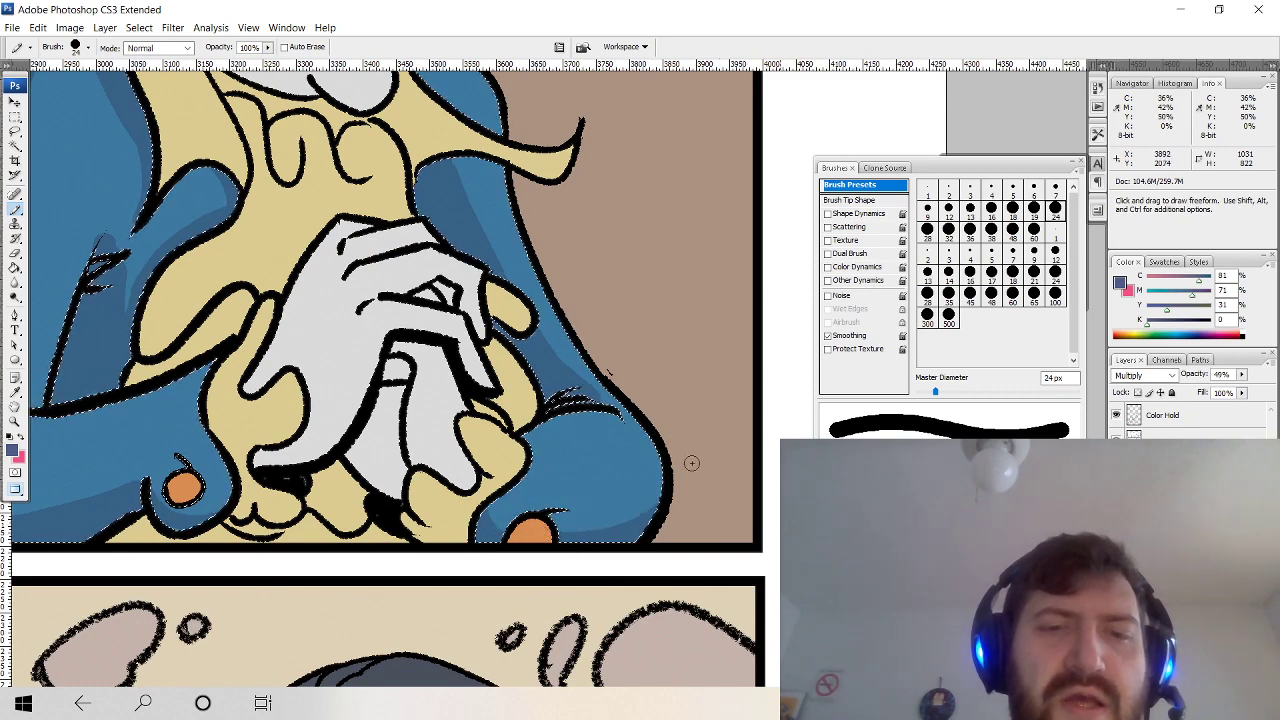
{"action": "key", "text": "ctrl"}
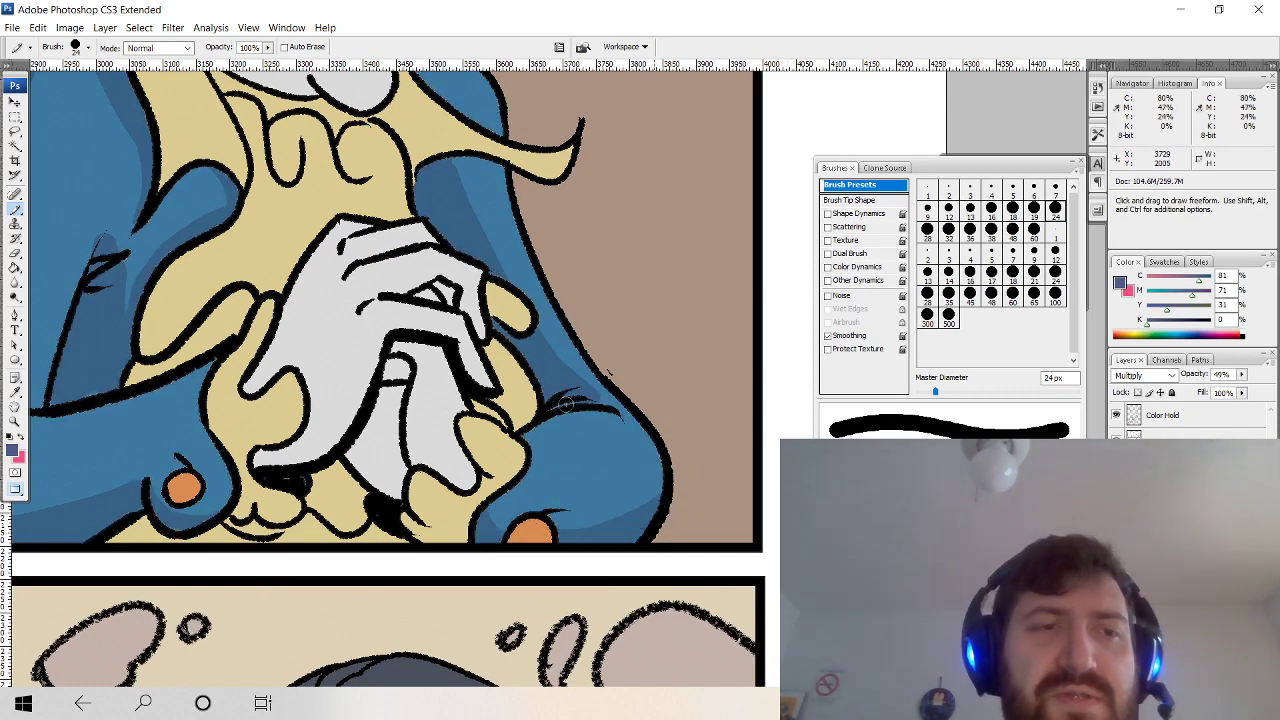
Extend the near forearm's shadow from the elbow crease to the orange cuff button, redrawing its edge until it fits and filling it in.
{"action": "mouse_move", "coordinate": [525, 413]}
{"action": "left_mouse_down"}
{"action": "mouse_move", "coordinate": [644, 458]}
{"action": "mouse_move", "coordinate": [671, 512]}
{"action": "left_mouse_up"}
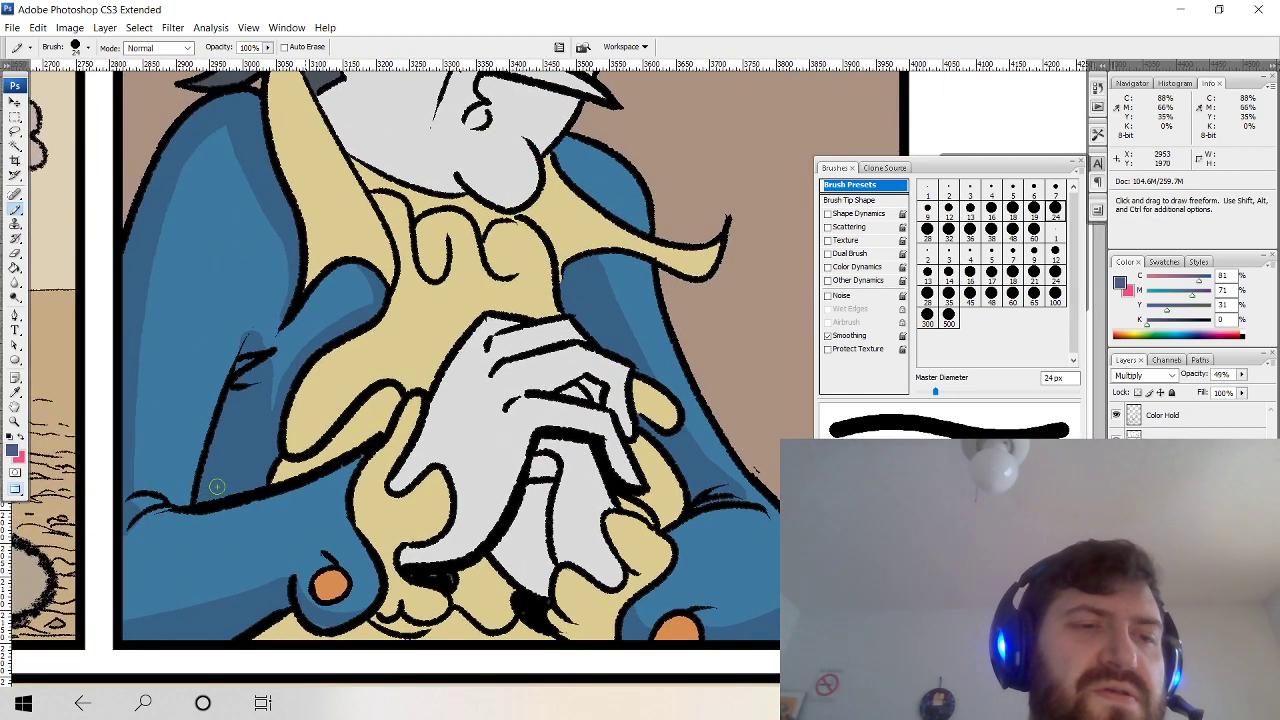
{"action": "scroll", "coordinate": [226, 474], "scroll_direction": "down", "scroll_amount": 3}
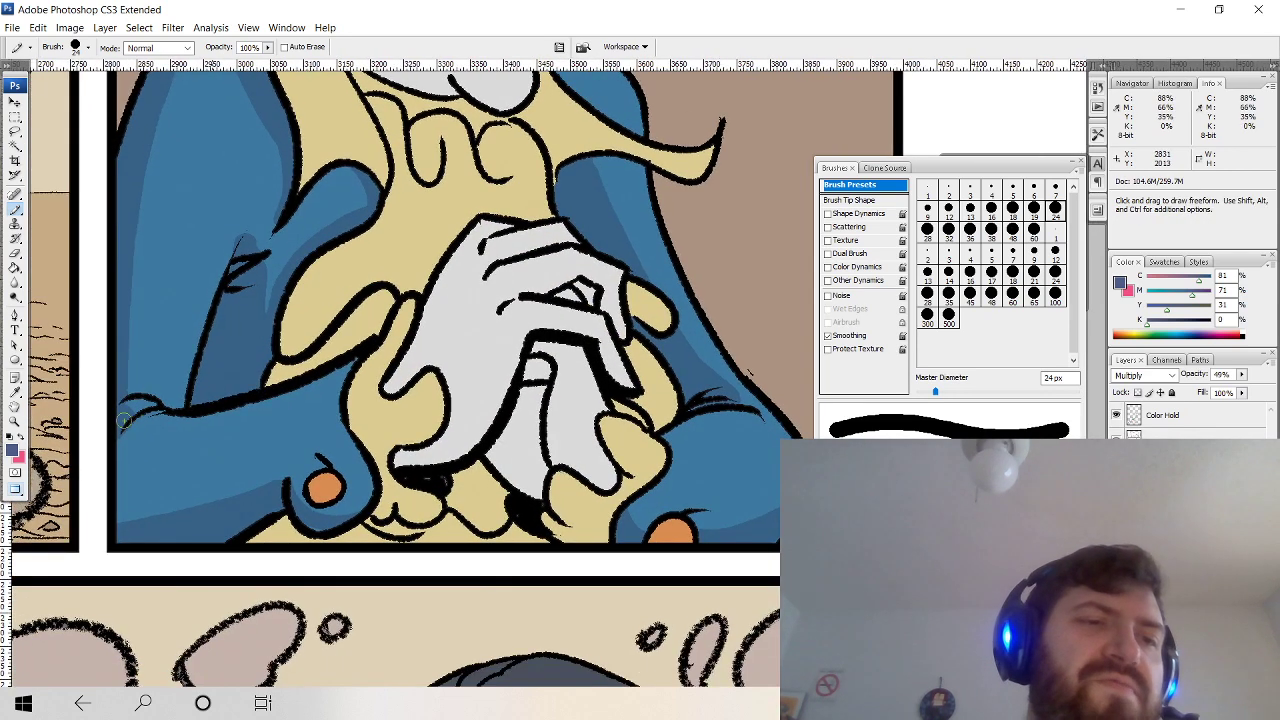
{"action": "key", "text": "ctrl+z"}
{"action": "mouse_move", "coordinate": [128, 415]}
{"action": "left_mouse_down"}
{"action": "mouse_move", "coordinate": [143, 471]}
{"action": "mouse_move", "coordinate": [232, 497]}
{"action": "left_mouse_up"}
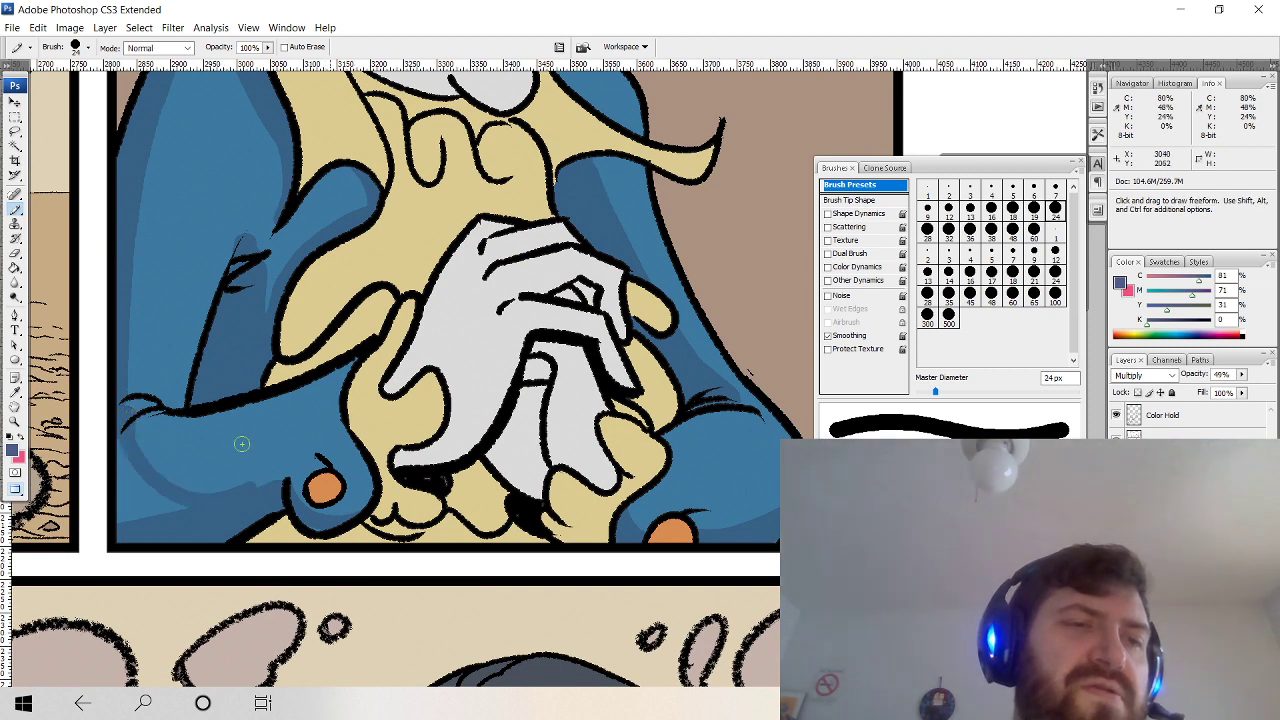
{"action": "key", "text": "ctrl+z"}
{"action": "left_click_drag", "start_coordinate": [128, 416], "coordinate": [281, 487]}
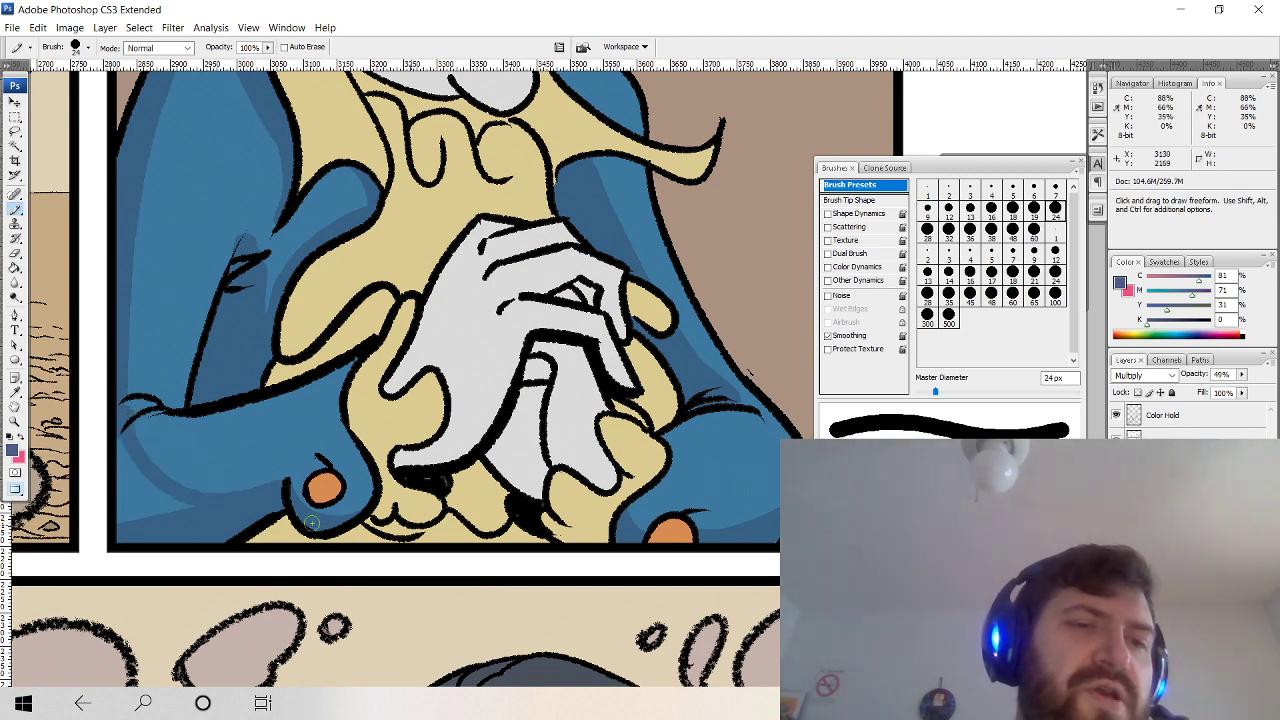
{"action": "left_click_drag", "start_coordinate": [125, 431], "coordinate": [122, 442]}
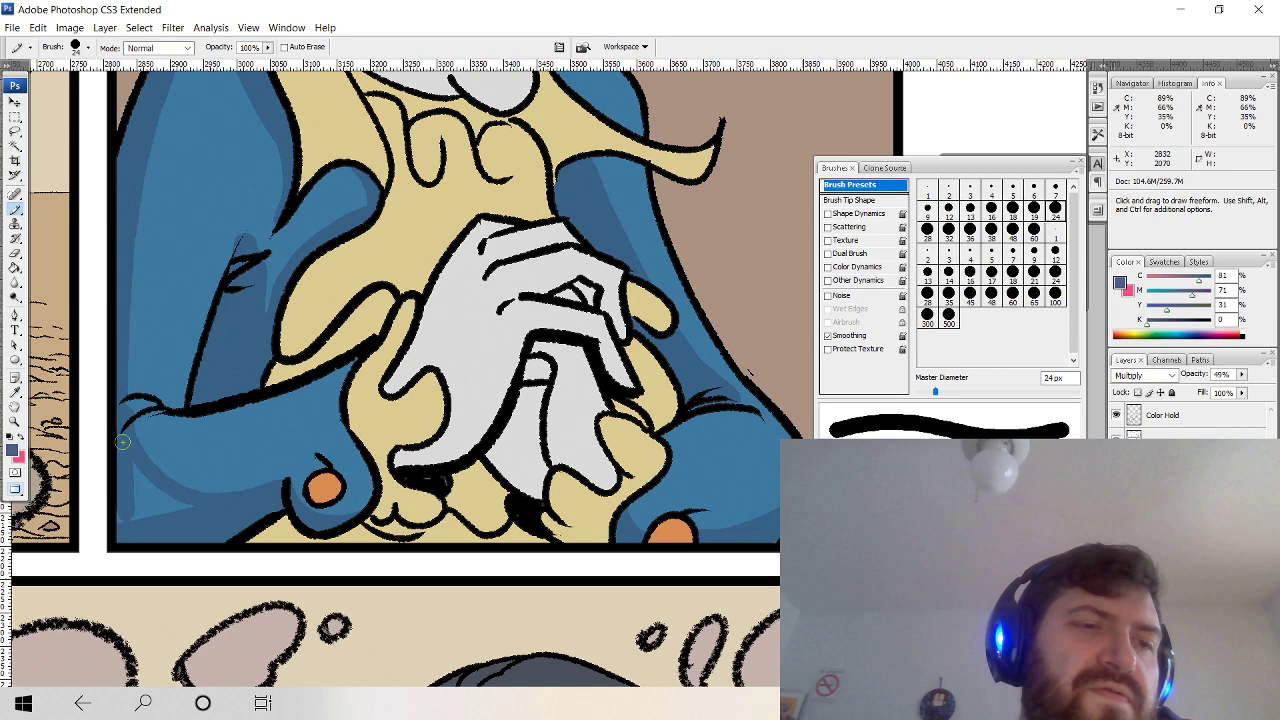
{"action": "mouse_move", "coordinate": [145, 517]}
{"action": "left_mouse_down"}
{"action": "mouse_move", "coordinate": [160, 482]}
{"action": "mouse_move", "coordinate": [206, 513]}
{"action": "left_mouse_up"}
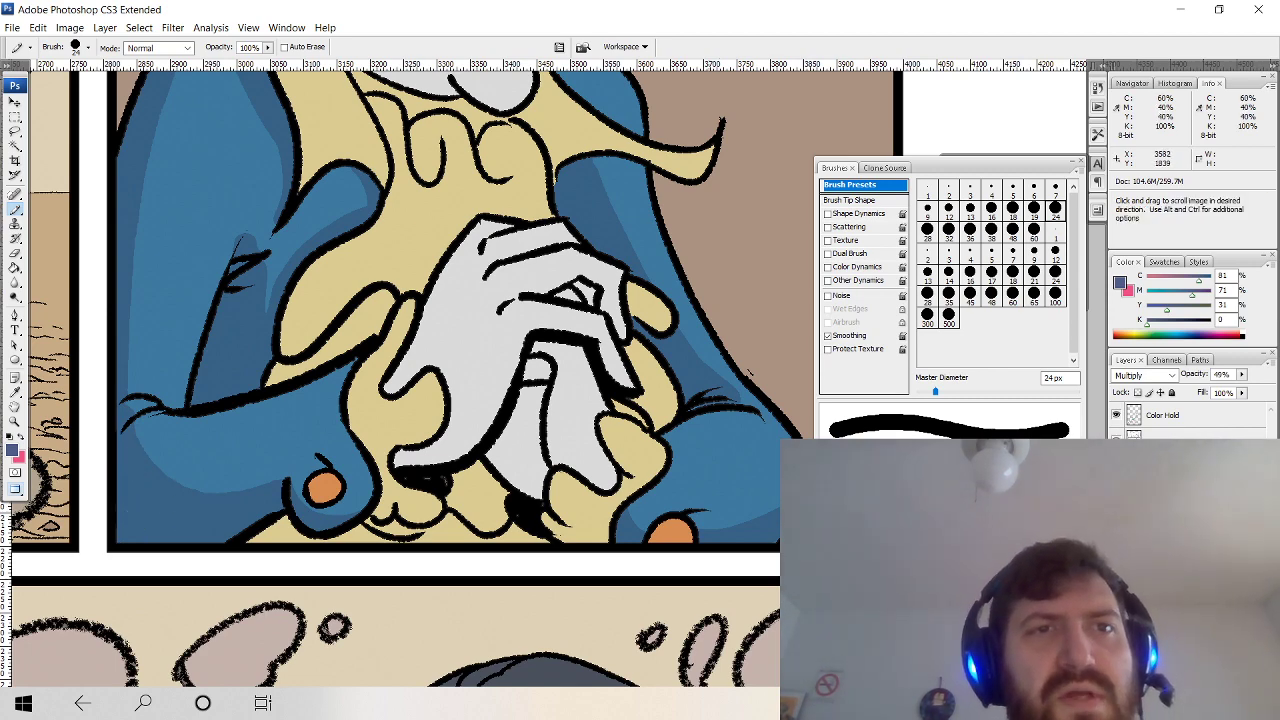
Select the pale grey skin flats with the Magic Wand and paint a lavender Multiply shadow over the inside and outer edge of the near ear.
{"action": "left_click_drag", "start_coordinate": [618, 321], "coordinate": [585, 548]}
{"action": "left_click_drag", "start_coordinate": [594, 350], "coordinate": [607, 573]}
{"action": "left_click", "coordinate": [1165, 500]}
{"action": "key", "text": "w"}
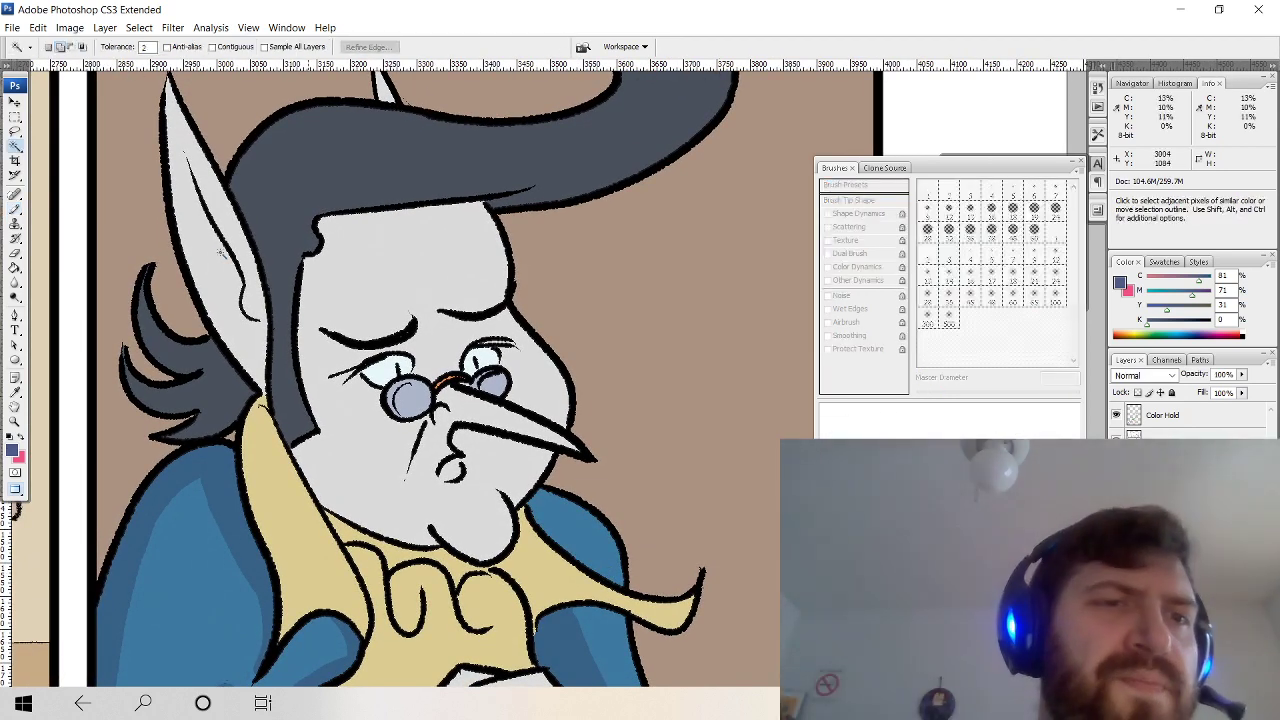
{"action": "left_click", "coordinate": [219, 254]}
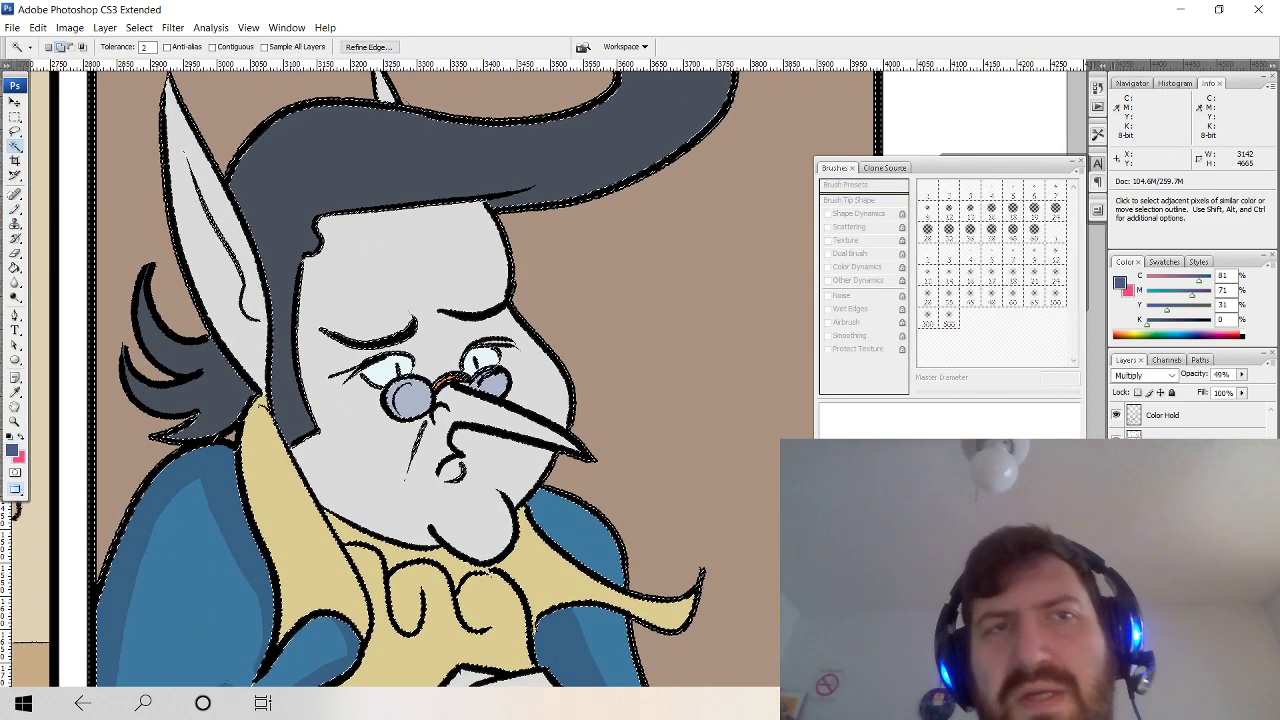
{"action": "key", "text": "b"}
{"action": "mouse_move", "coordinate": [367, 254]}
{"action": "left_mouse_down"}
{"action": "mouse_move", "coordinate": [389, 391]}
{"action": "mouse_move", "coordinate": [386, 372]}
{"action": "left_mouse_up"}
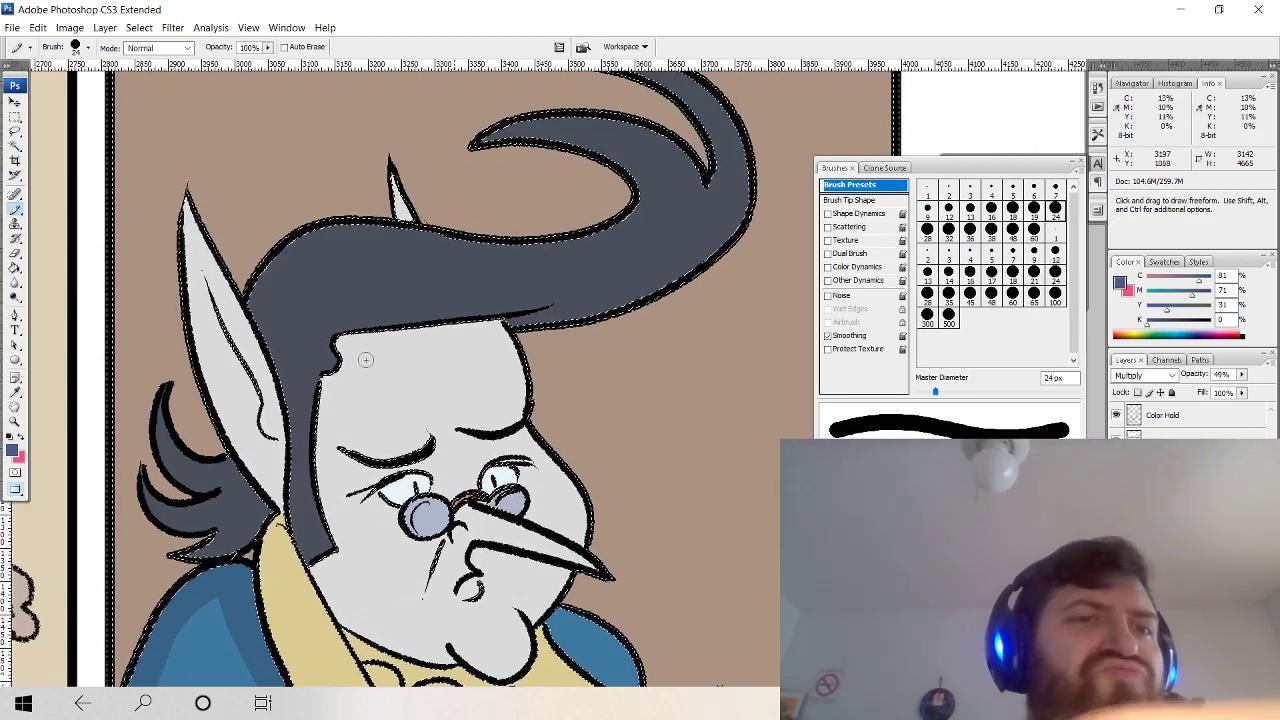
{"action": "mouse_move", "coordinate": [187, 210]}
{"action": "left_mouse_down"}
{"action": "mouse_move", "coordinate": [207, 318]}
{"action": "mouse_move", "coordinate": [188, 177]}
{"action": "left_mouse_up"}
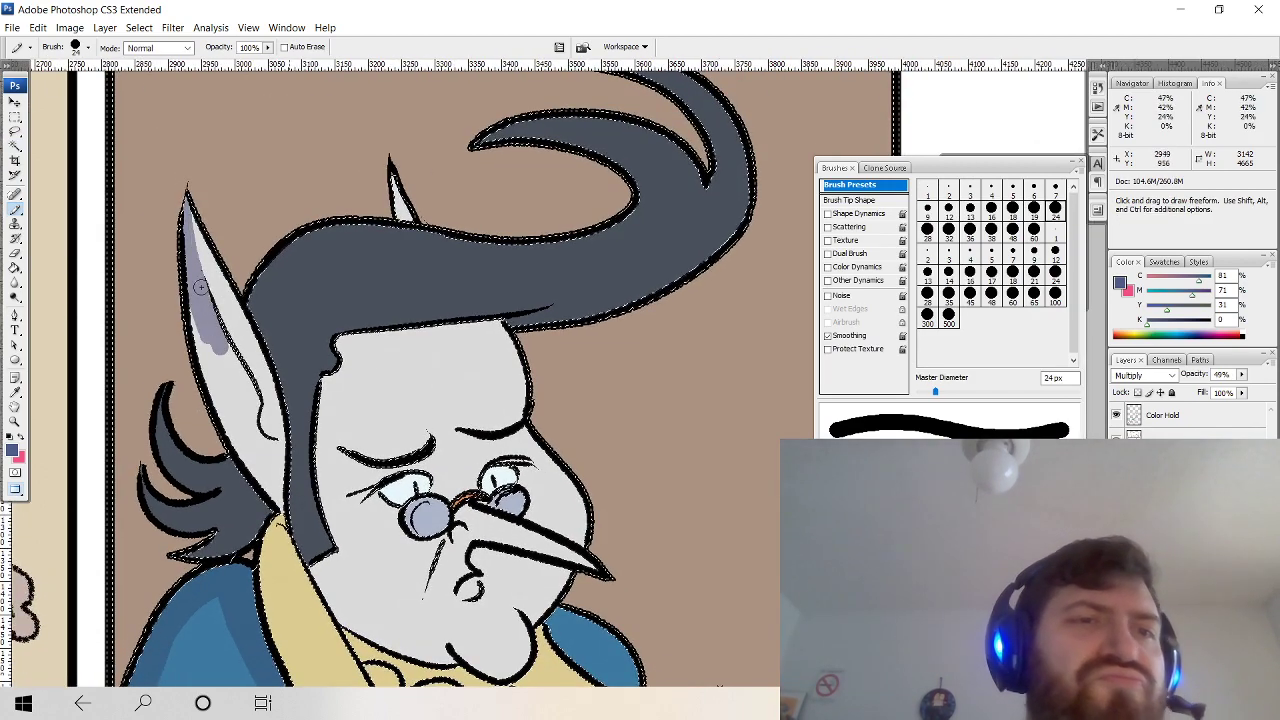
{"action": "left_click_drag", "start_coordinate": [196, 325], "coordinate": [219, 406]}
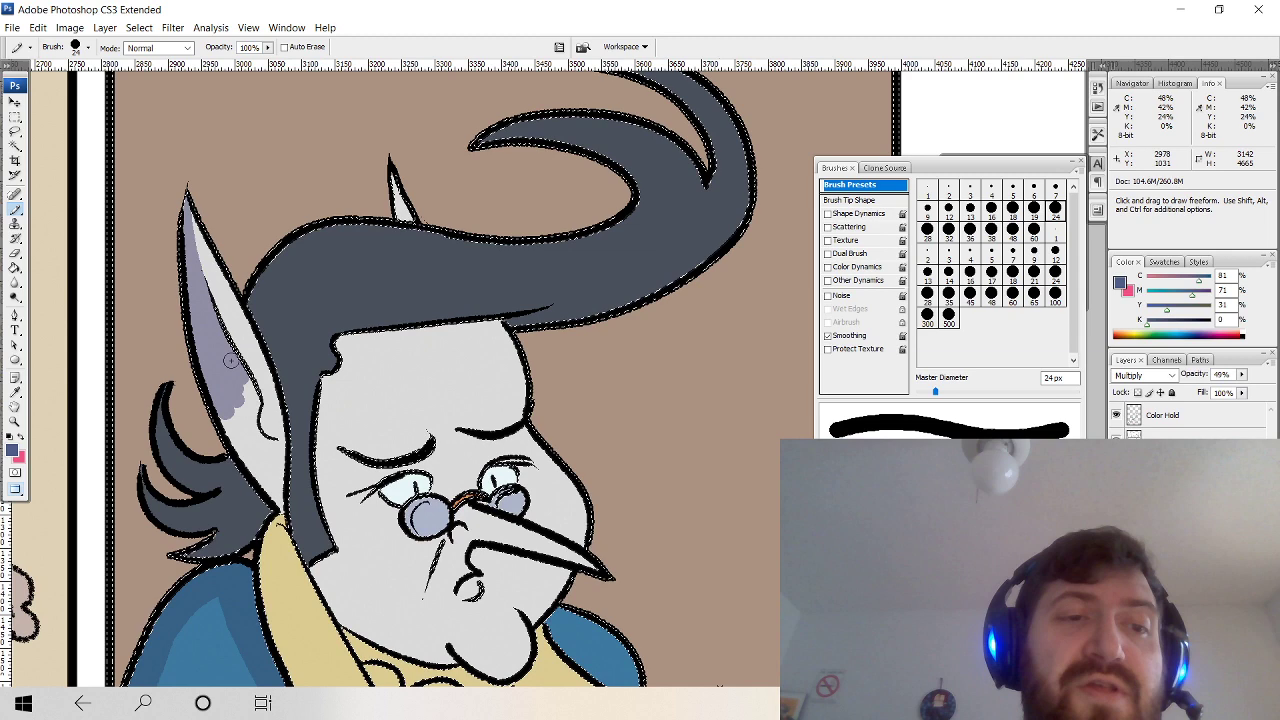
{"action": "mouse_move", "coordinate": [247, 416]}
{"action": "left_mouse_down"}
{"action": "mouse_move", "coordinate": [252, 451]}
{"action": "mouse_move", "coordinate": [242, 406]}
{"action": "left_mouse_up"}
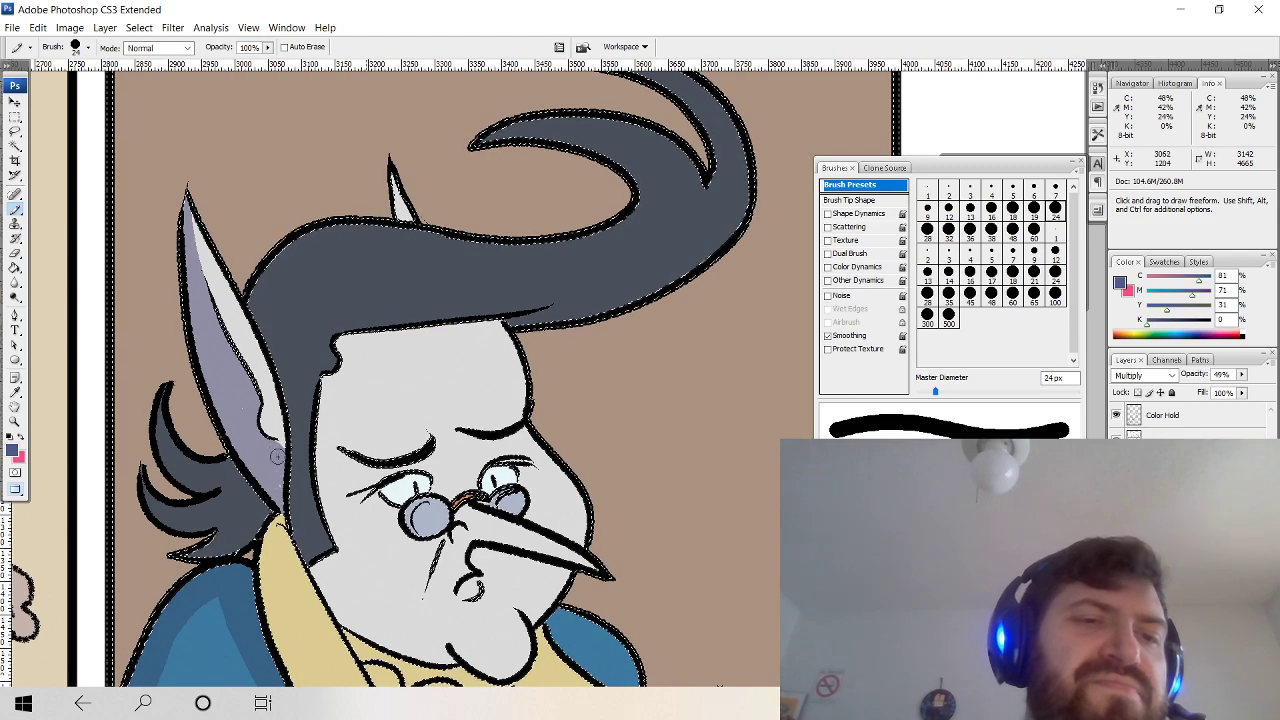
Shade the underside of the jaw and chin, and enable Shape Dynamics with Pen Pressure size control for the pencil tip.
{"action": "left_click_drag", "start_coordinate": [332, 397], "coordinate": [240, 246]}
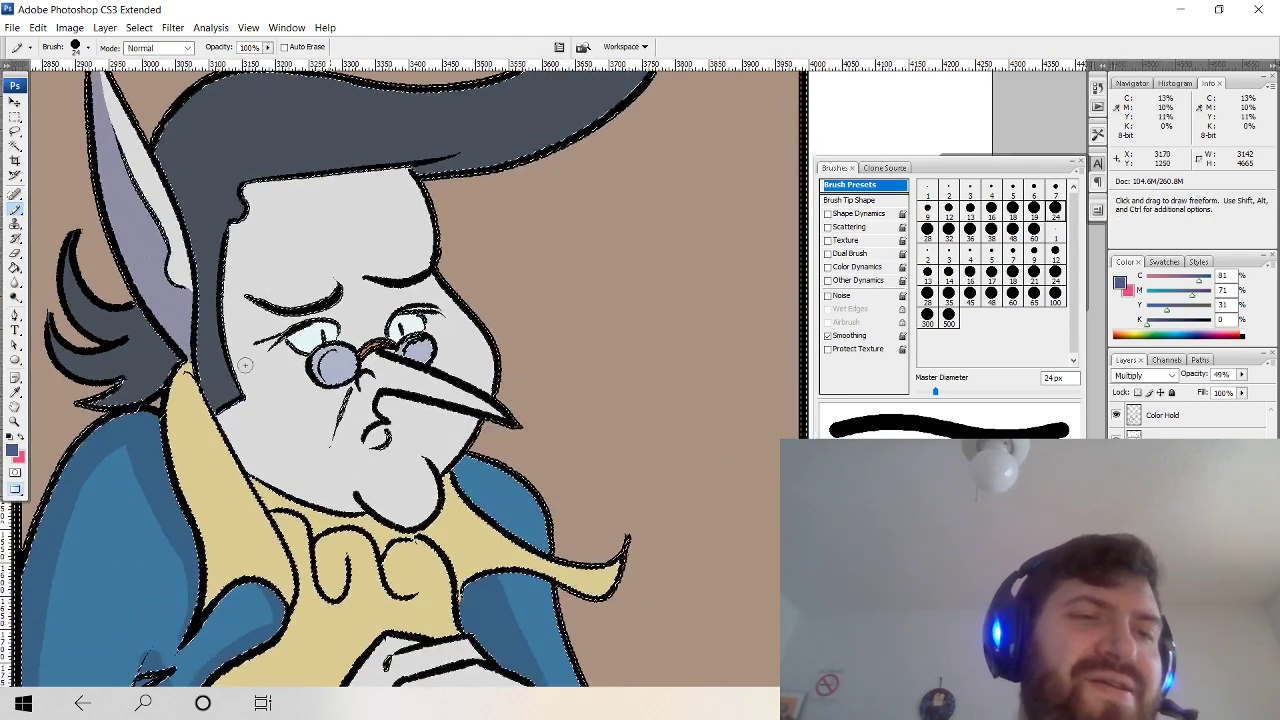
{"action": "mouse_move", "coordinate": [231, 404]}
{"action": "left_mouse_down"}
{"action": "mouse_move", "coordinate": [257, 452]}
{"action": "mouse_move", "coordinate": [393, 520]}
{"action": "left_mouse_up"}
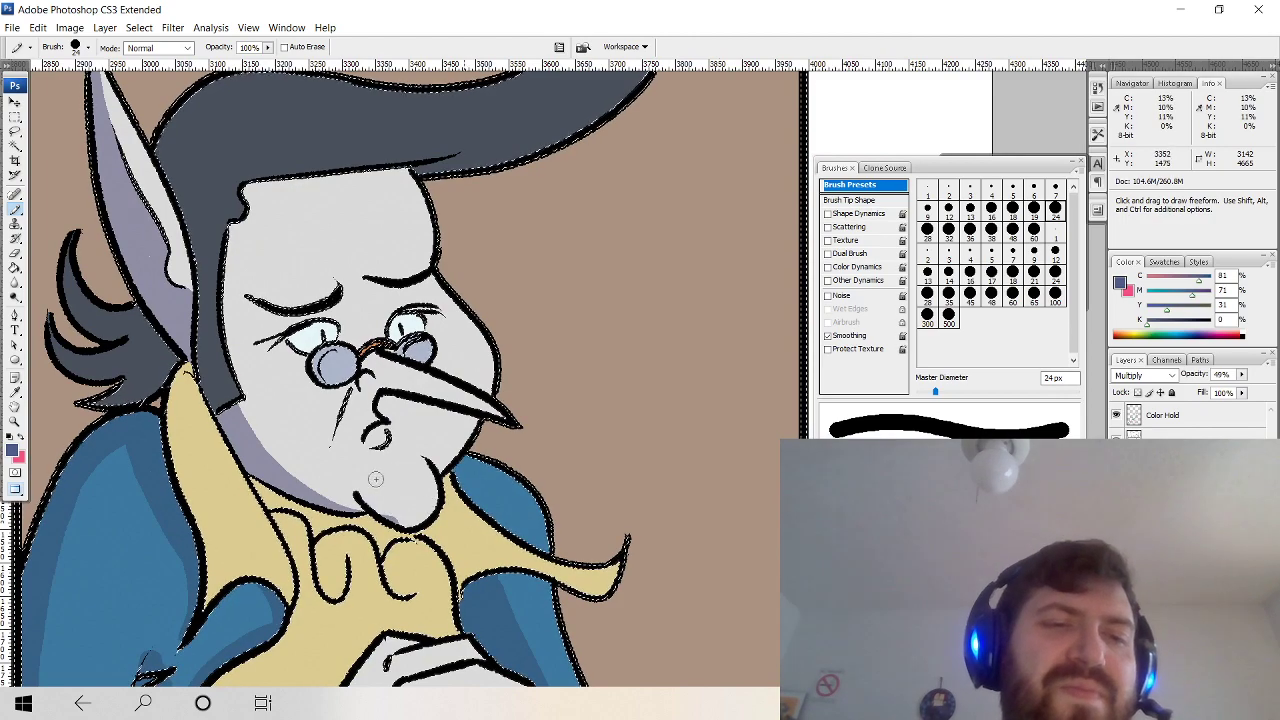
{"action": "mouse_move", "coordinate": [371, 492]}
{"action": "left_mouse_down"}
{"action": "mouse_move", "coordinate": [388, 517]}
{"action": "mouse_move", "coordinate": [441, 508]}
{"action": "left_mouse_up"}
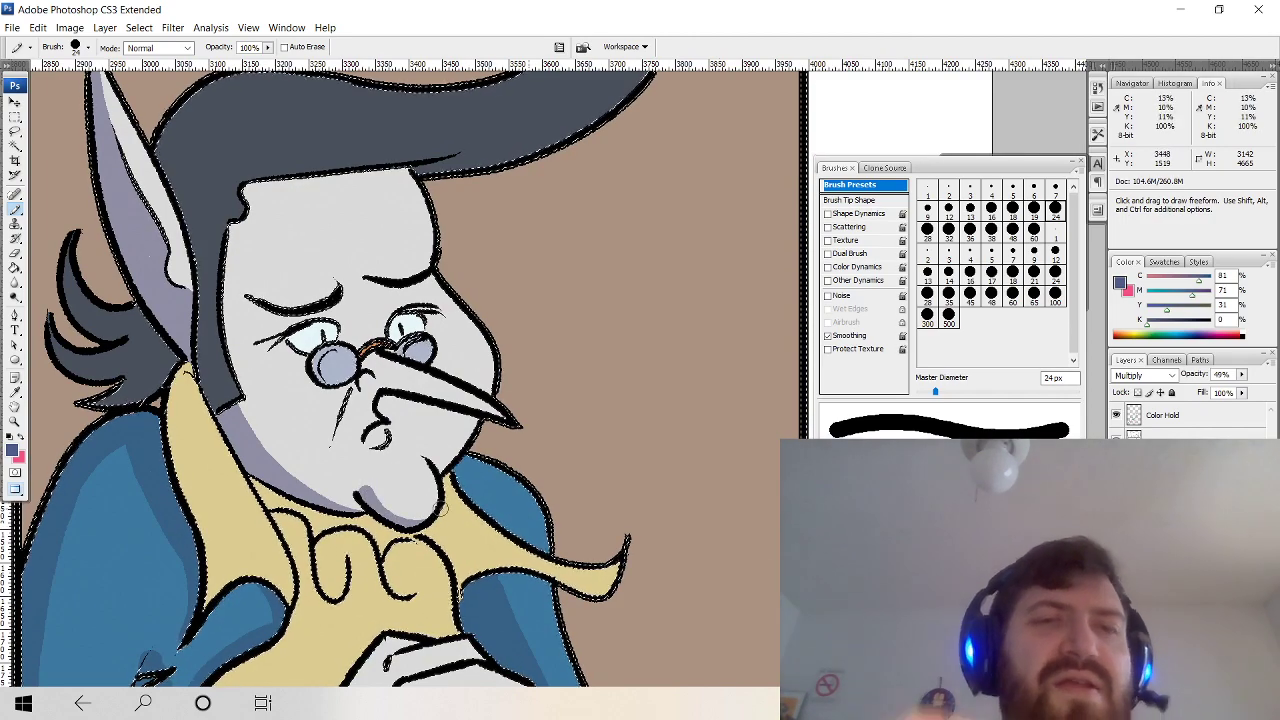
{"action": "left_click", "coordinate": [858, 213]}
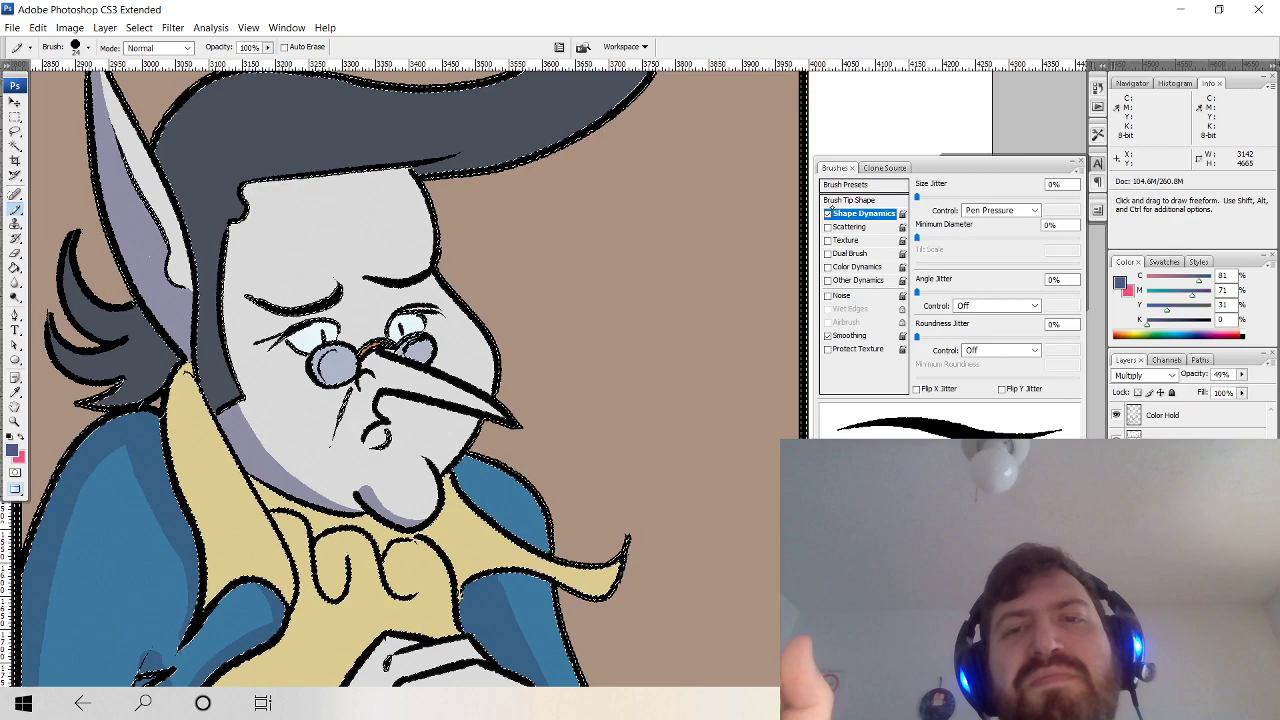
{"action": "left_click_drag", "start_coordinate": [375, 281], "coordinate": [356, 254]}
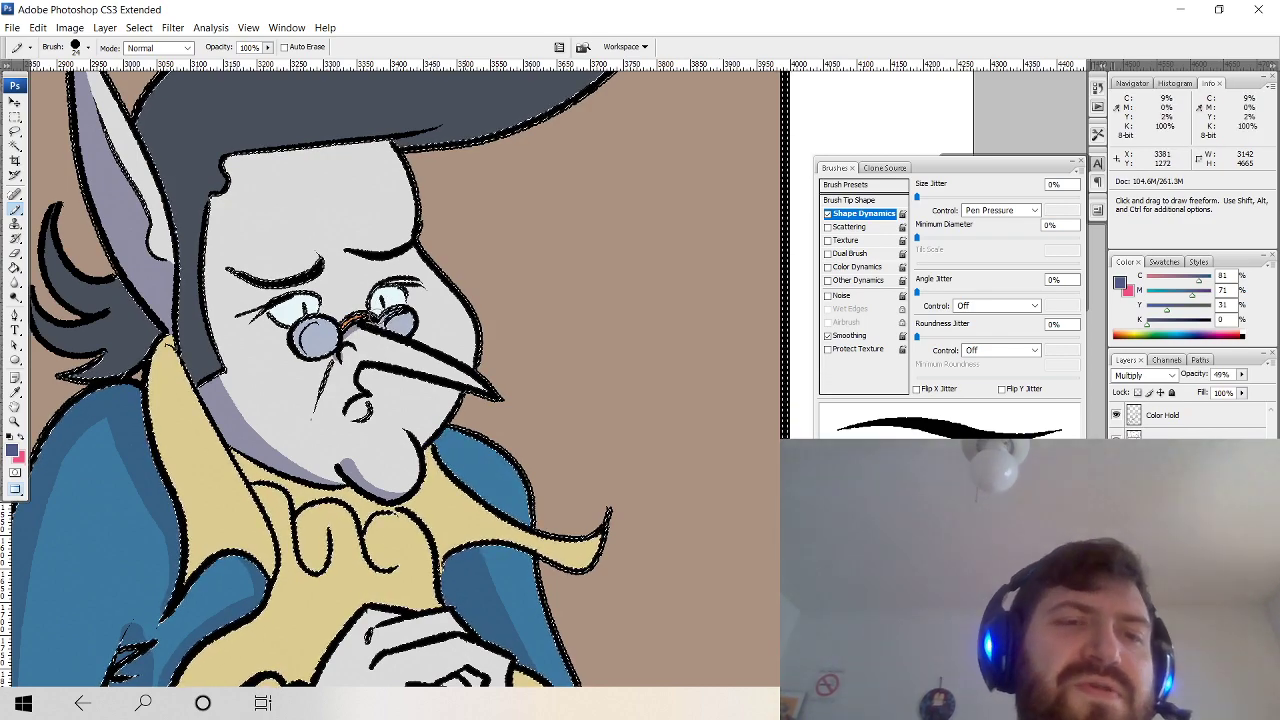
Paint the skin shadow on the far hand in the gap beneath the near hand's fingers.
{"action": "key", "text": "space"}
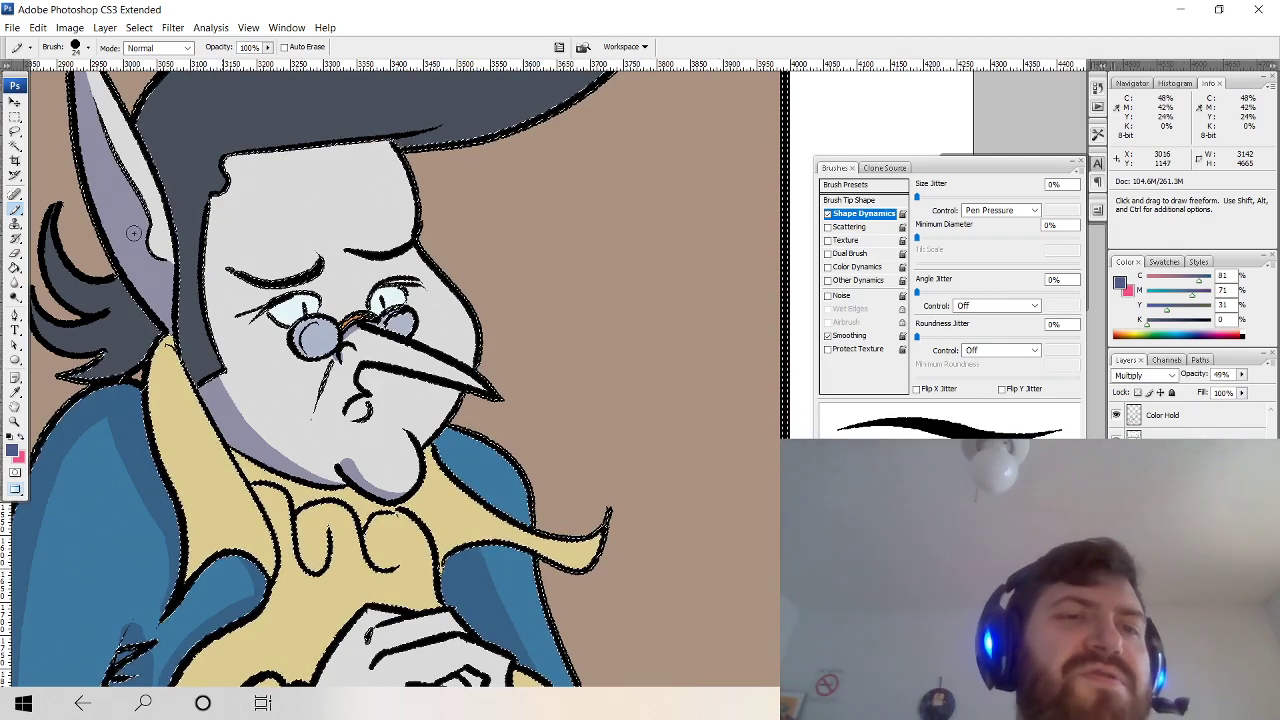
{"action": "key", "text": "space"}
{"action": "left_click_drag", "start_coordinate": [429, 575], "coordinate": [440, 233]}
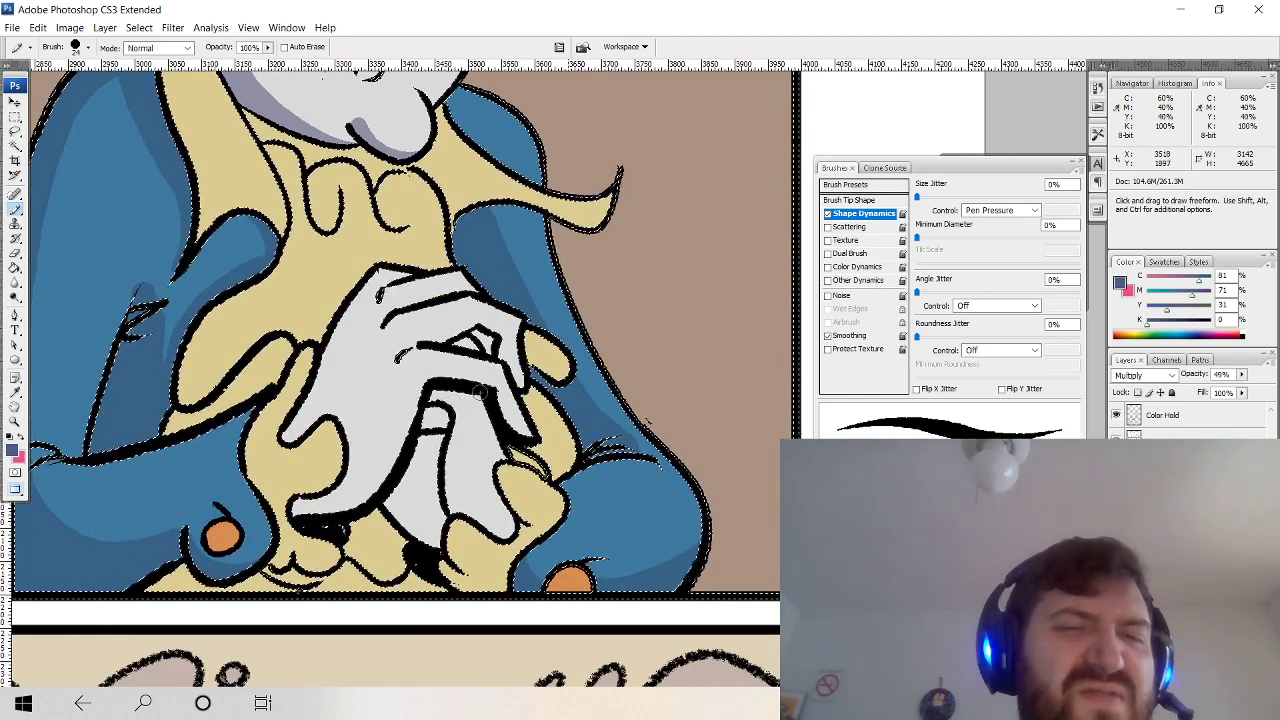
{"action": "left_click_drag", "start_coordinate": [437, 440], "coordinate": [443, 518]}
{"action": "mouse_move", "coordinate": [480, 396]}
{"action": "left_mouse_down"}
{"action": "mouse_move", "coordinate": [426, 431]}
{"action": "mouse_move", "coordinate": [433, 398]}
{"action": "mouse_move", "coordinate": [479, 401]}
{"action": "mouse_move", "coordinate": [443, 427]}
{"action": "mouse_move", "coordinate": [425, 500]}
{"action": "mouse_move", "coordinate": [421, 448]}
{"action": "left_mouse_up"}
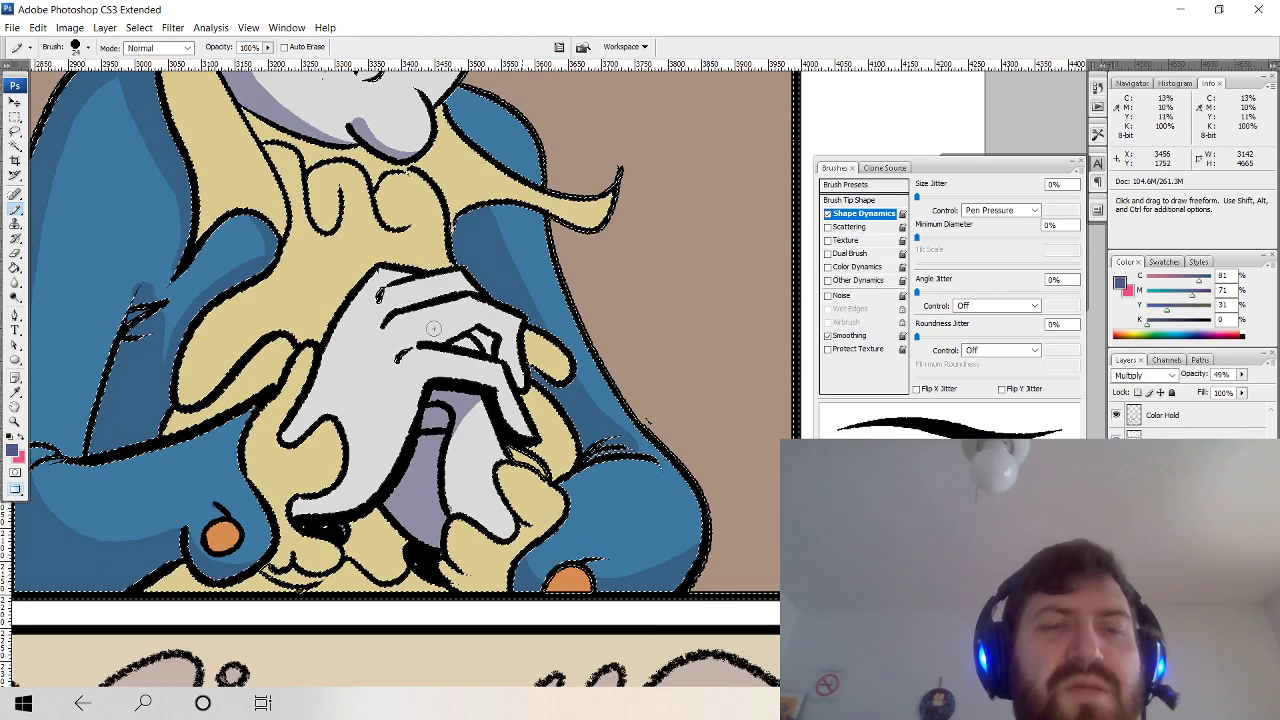
Shade the back of the near hand and the undersides of its fingers, redoing misplaced strokes, and clear the selection.
{"action": "key", "text": "ctrl+z"}
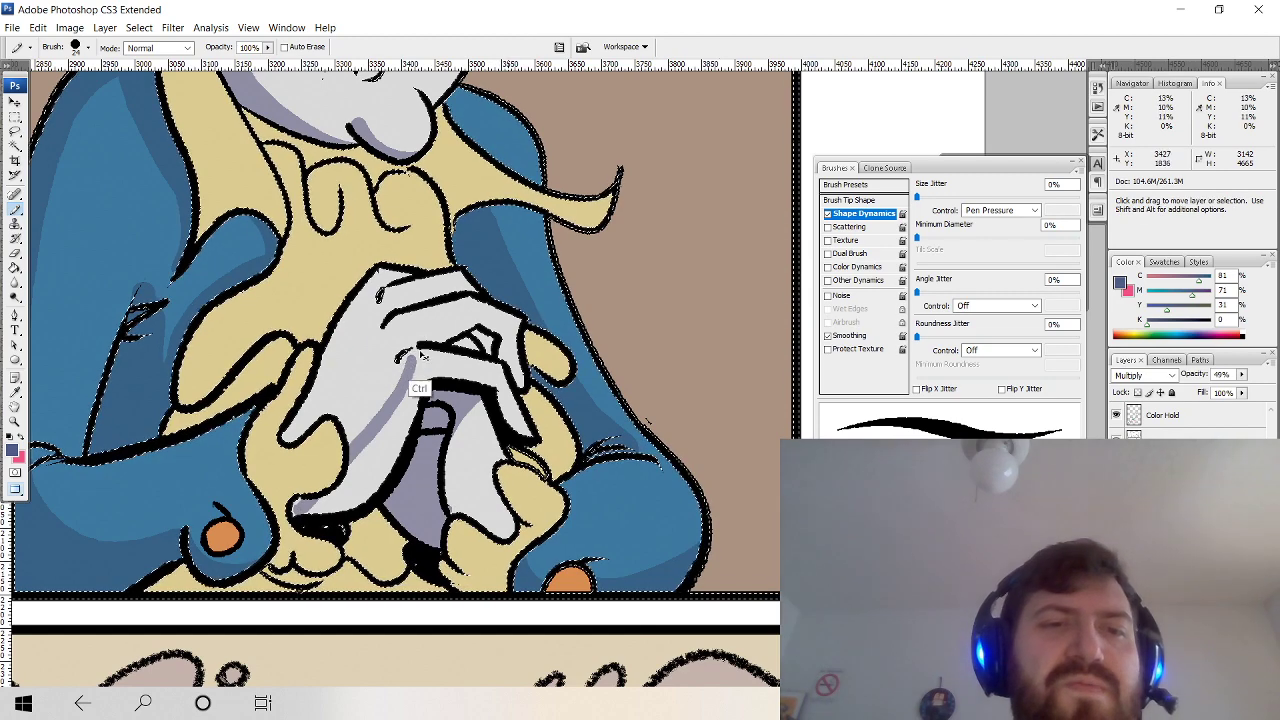
{"action": "left_click_drag", "start_coordinate": [407, 357], "coordinate": [371, 448]}
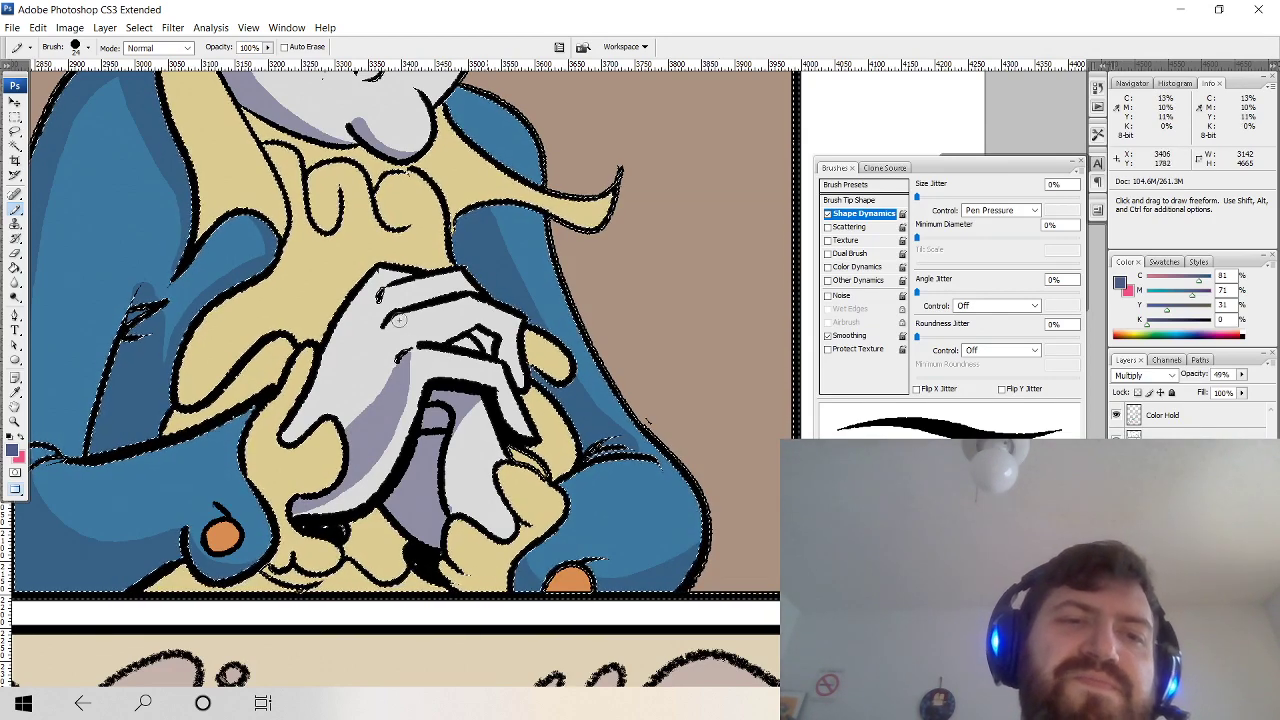
{"action": "left_click_drag", "start_coordinate": [369, 389], "coordinate": [356, 408]}
{"action": "key", "text": "ctrl+z"}
{"action": "left_click_drag", "start_coordinate": [397, 362], "coordinate": [337, 432]}
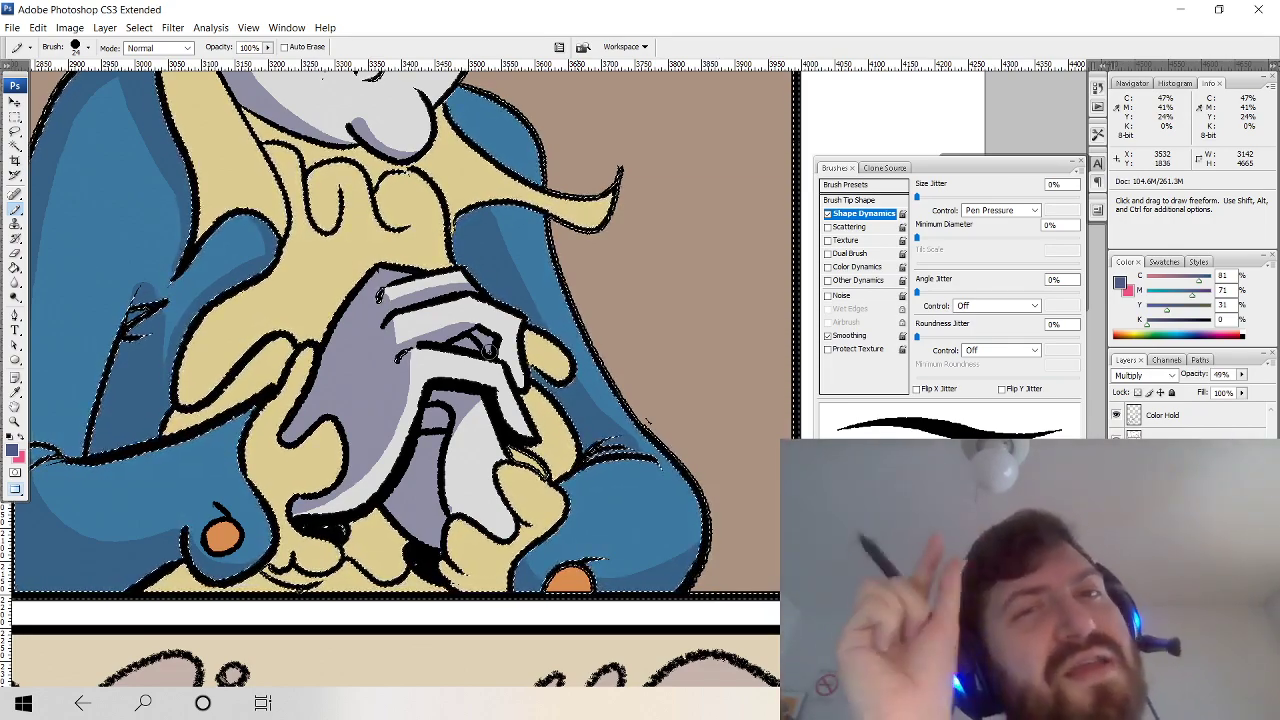
{"action": "key", "text": "space"}
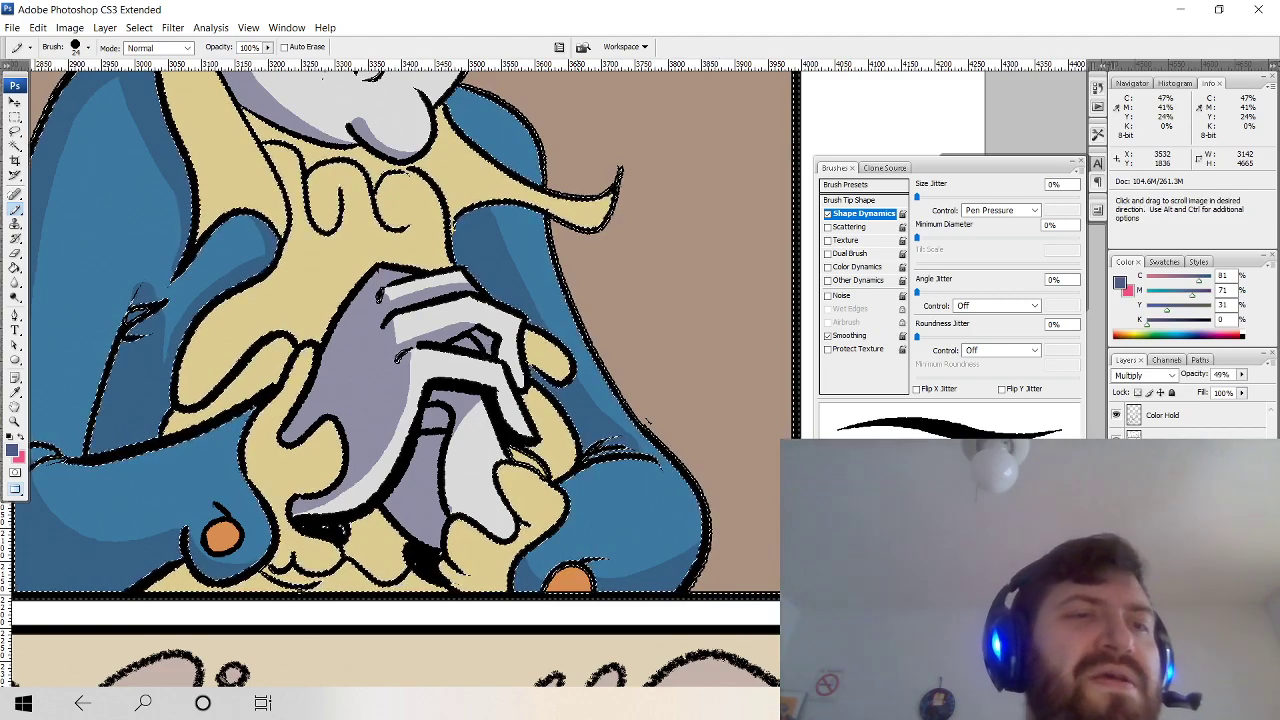
{"action": "left_click_drag", "start_coordinate": [439, 330], "coordinate": [431, 493]}
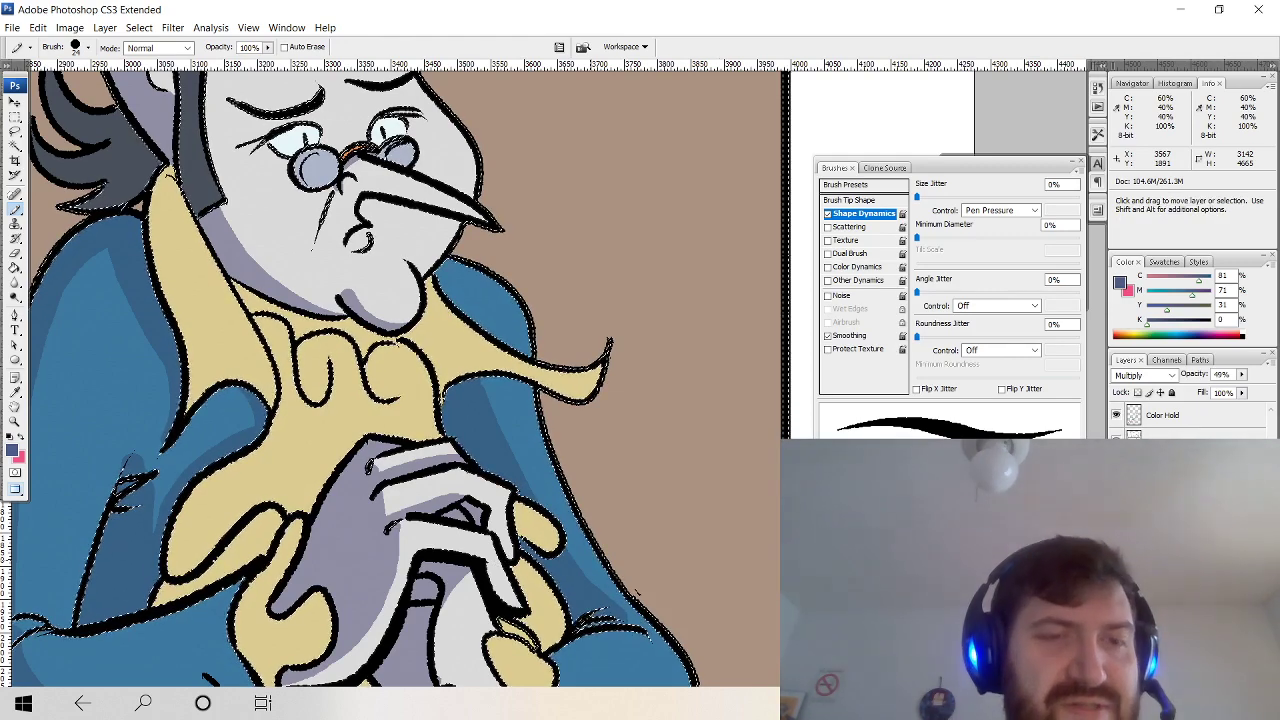
{"action": "key", "text": "ctrl+d"}
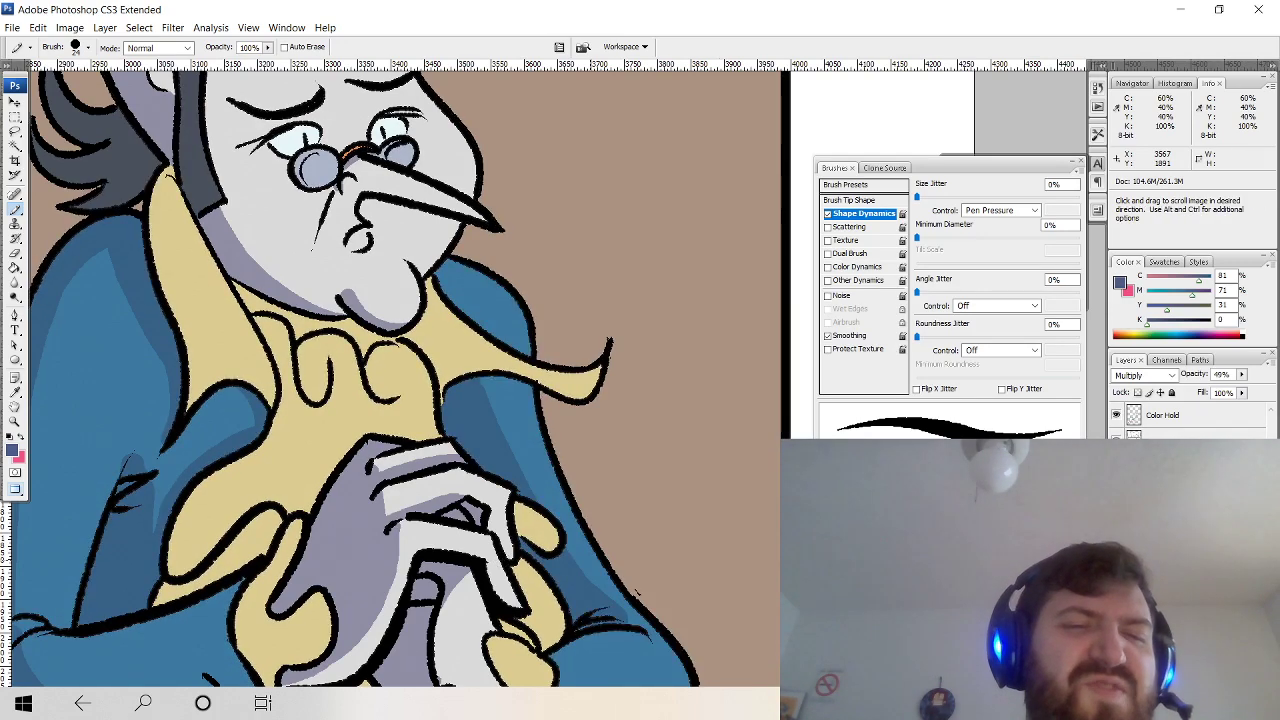
Select the yellow shirt flats with the Magic Wand and shade the frill between the near cuff and hand on the Multiply layer, redoing misplaced strokes.
{"action": "scroll", "coordinate": [499, 557], "scroll_direction": "down", "scroll_amount": 3}
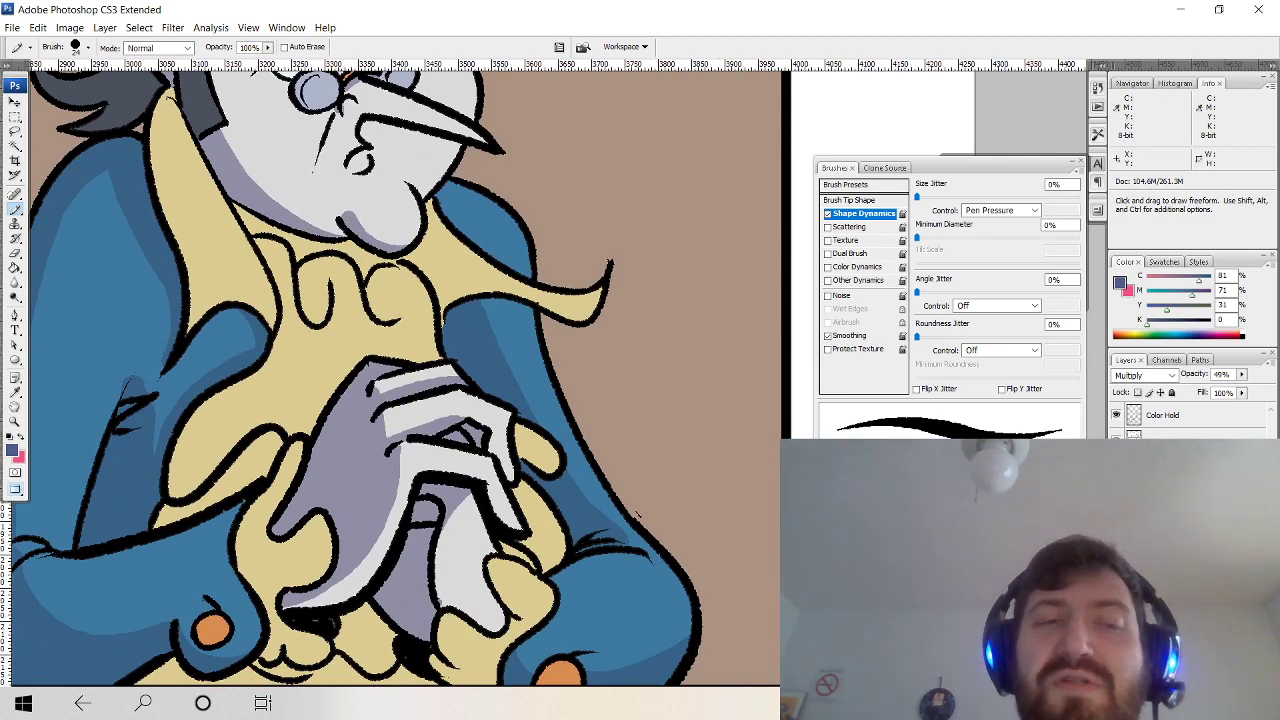
{"action": "left_click_drag", "start_coordinate": [403, 330], "coordinate": [475, 457]}
{"action": "key", "text": "w"}
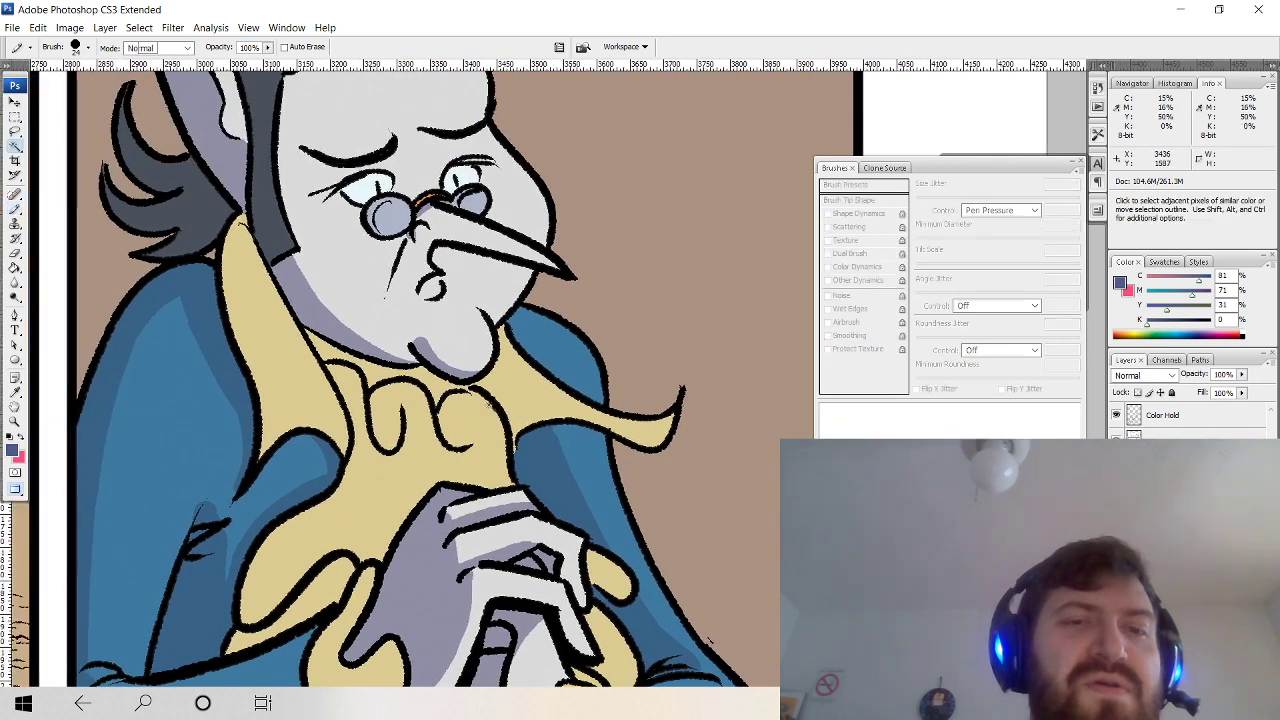
{"action": "left_click", "coordinate": [486, 390]}
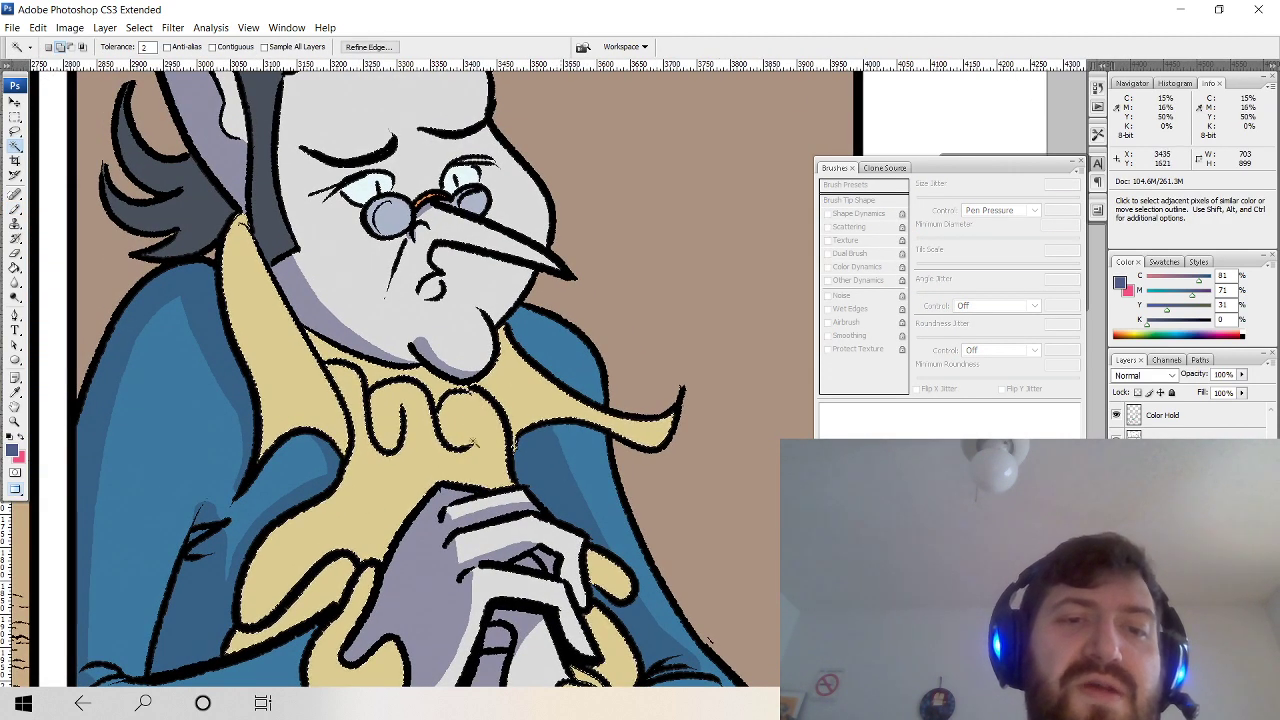
{"action": "scroll", "coordinate": [420, 370], "scroll_direction": "down", "scroll_amount": 5}
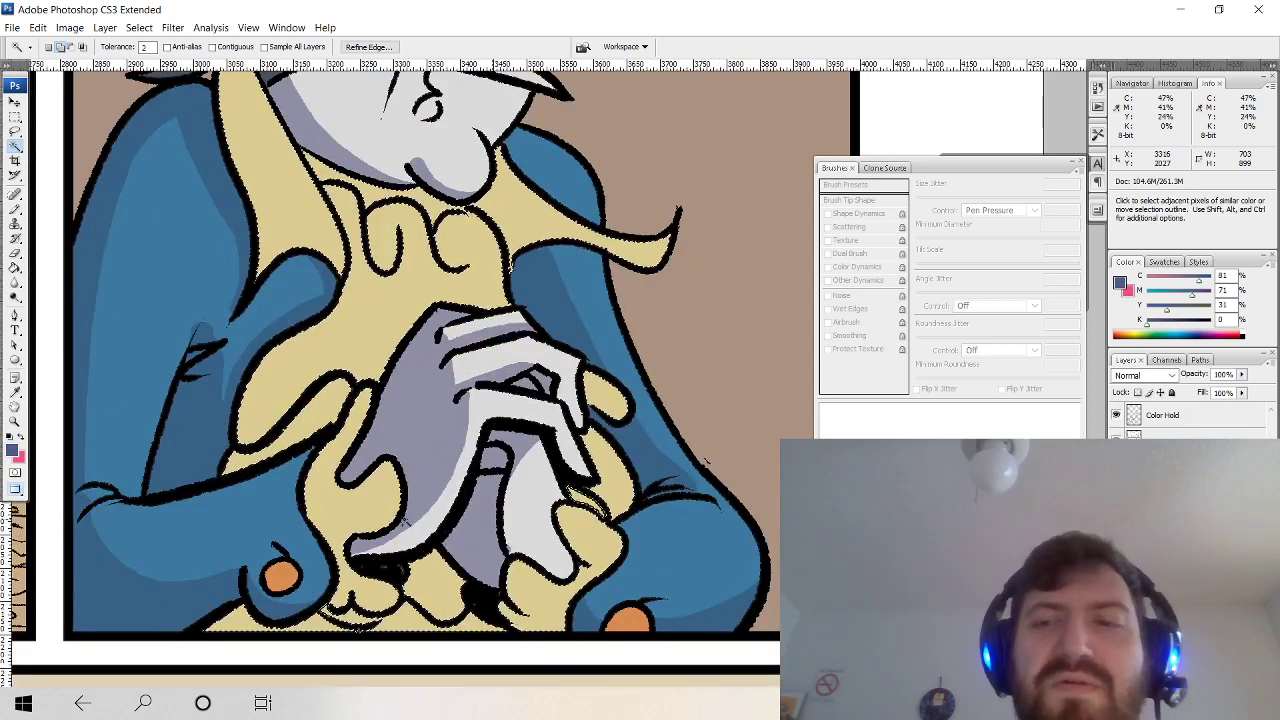
{"action": "key", "text": "b"}
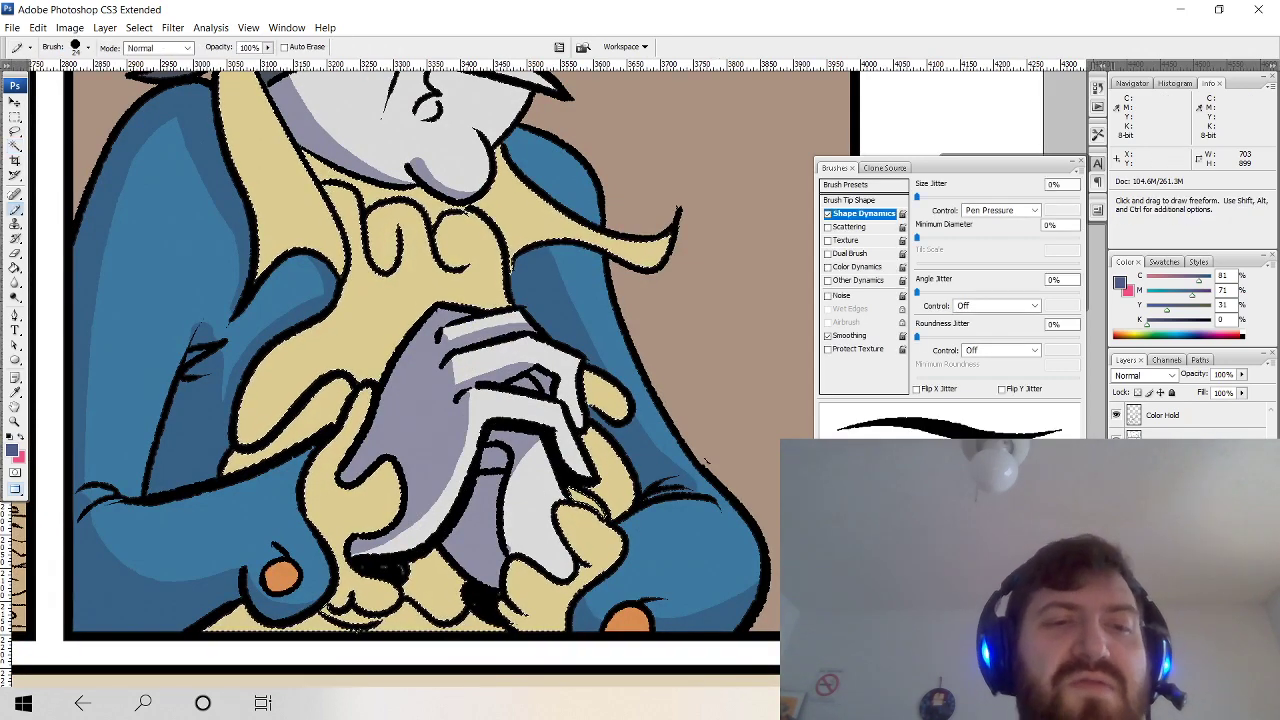
{"action": "left_click_drag", "start_coordinate": [340, 446], "coordinate": [367, 407]}
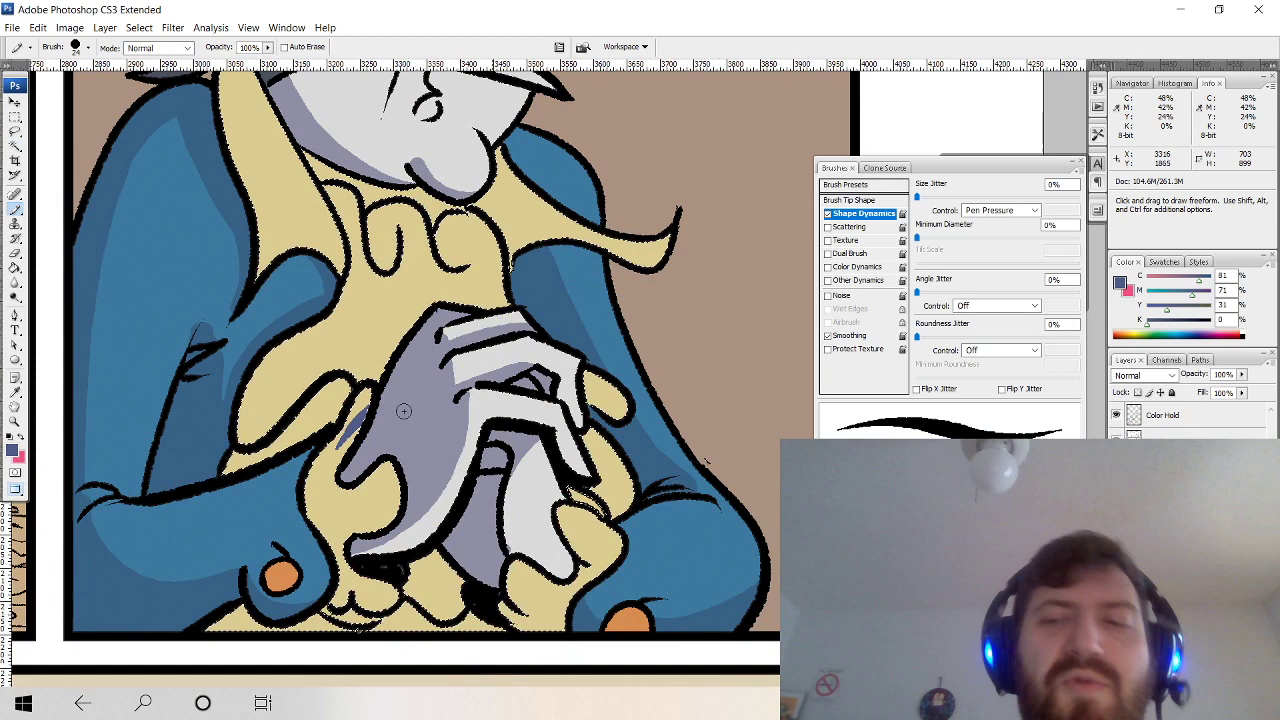
{"action": "left_click", "coordinate": [1165, 485]}
{"action": "key", "text": "ctrl+z"}
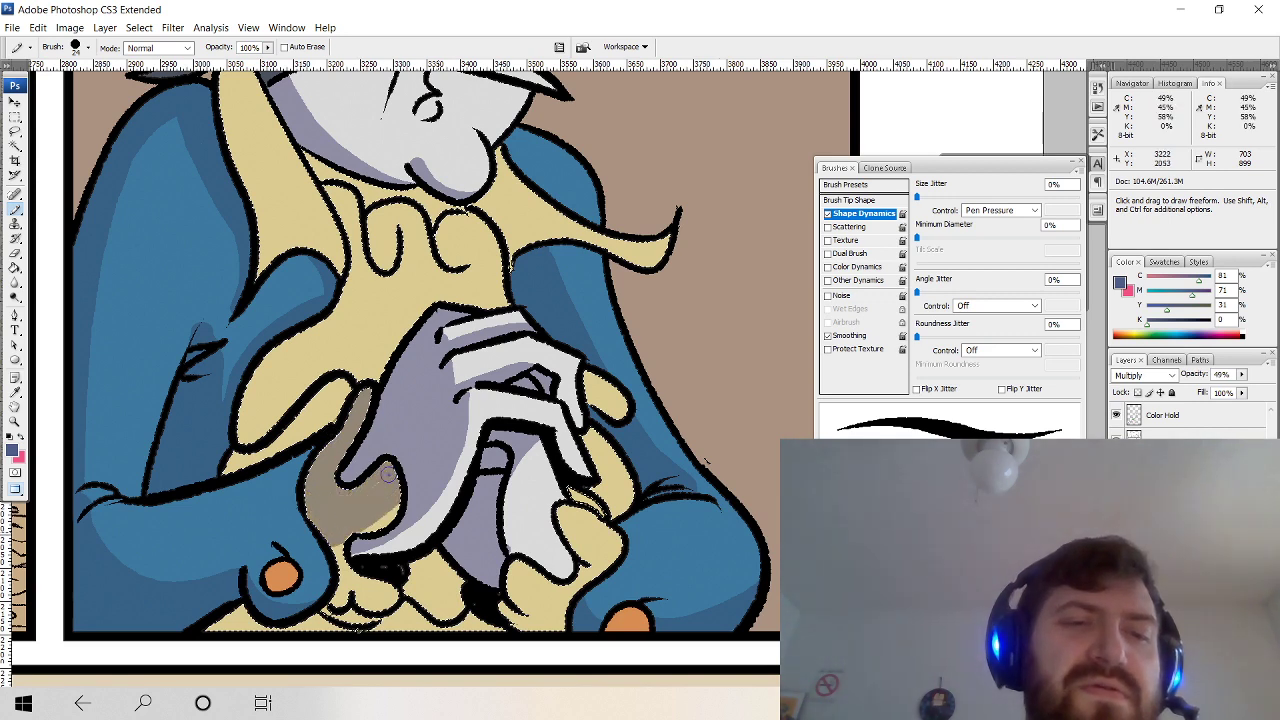
{"action": "key", "text": "ctrl+z"}
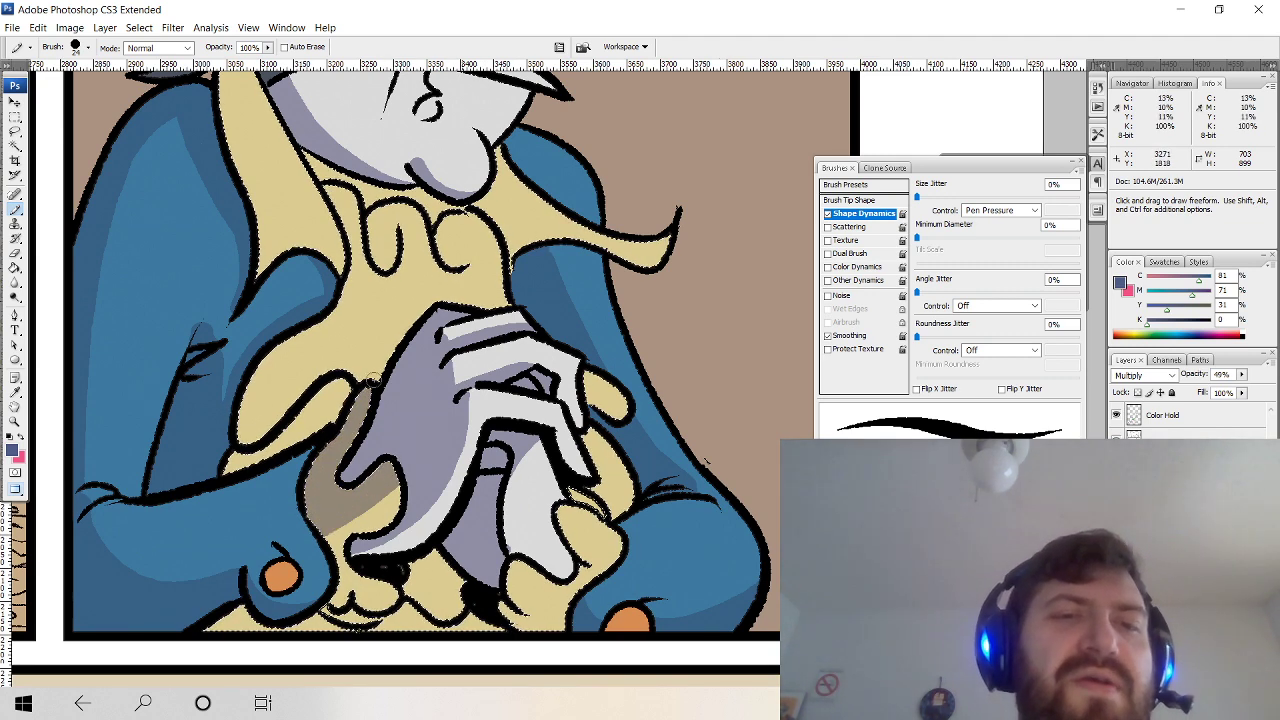
Shade the yellow shirt along the back of the near hand and across the folds above the near forearm.
{"action": "mouse_move", "coordinate": [434, 308]}
{"action": "left_mouse_down"}
{"action": "mouse_move", "coordinate": [392, 335]}
{"action": "mouse_move", "coordinate": [402, 348]}
{"action": "left_mouse_up"}
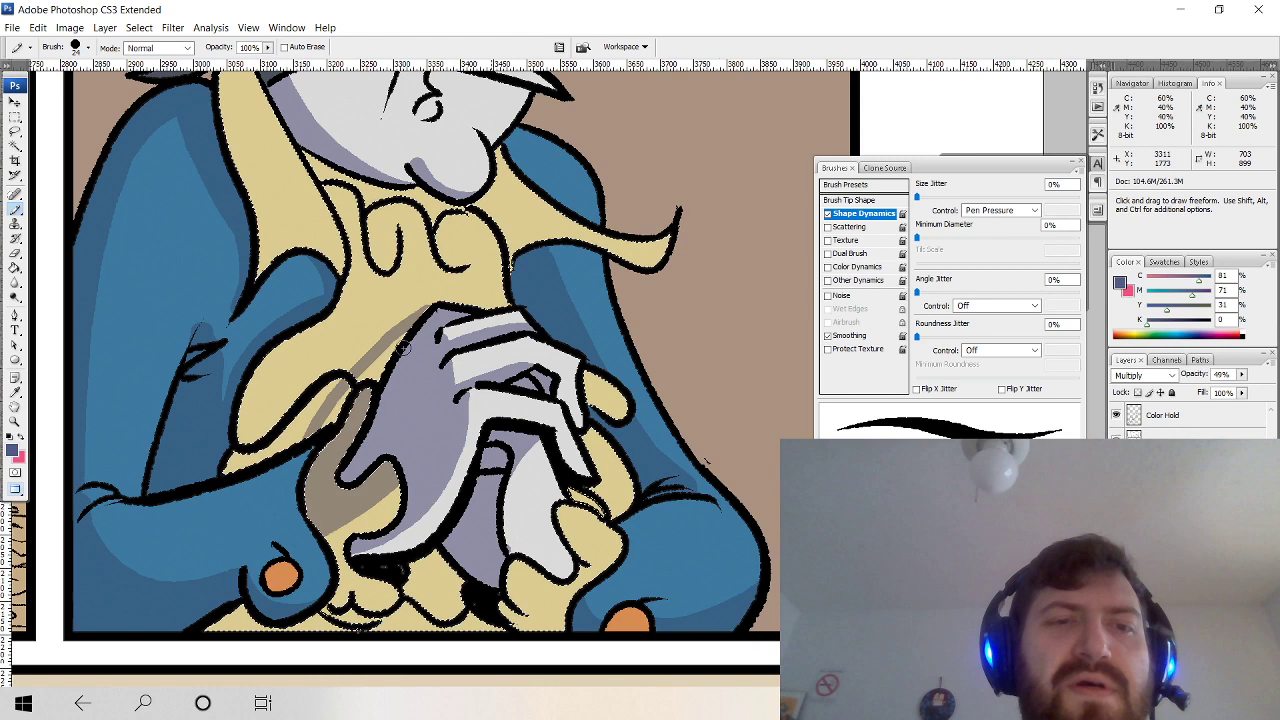
{"action": "left_click_drag", "start_coordinate": [340, 405], "coordinate": [337, 387]}
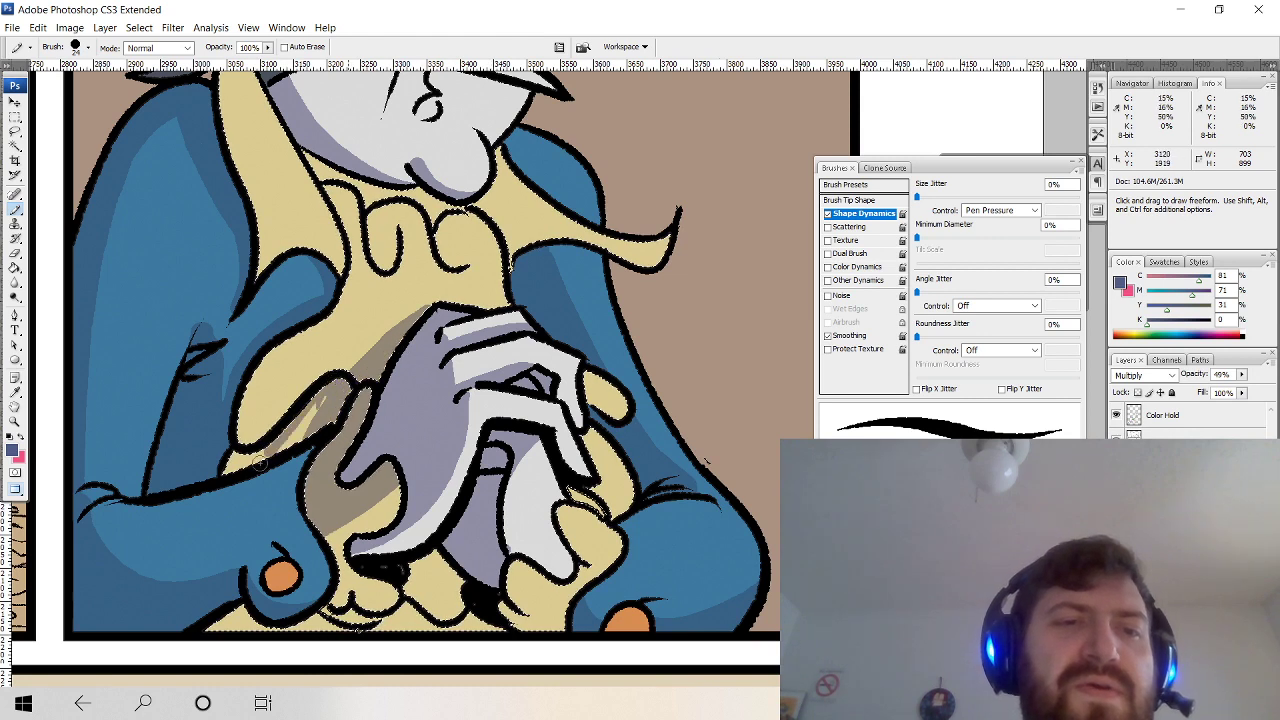
{"action": "left_click_drag", "start_coordinate": [217, 477], "coordinate": [228, 463]}
{"action": "mouse_move", "coordinate": [267, 422]}
{"action": "left_mouse_down"}
{"action": "mouse_move", "coordinate": [298, 342]}
{"action": "mouse_move", "coordinate": [258, 432]}
{"action": "left_mouse_up"}
{"action": "left_click_drag", "start_coordinate": [252, 388], "coordinate": [246, 432]}
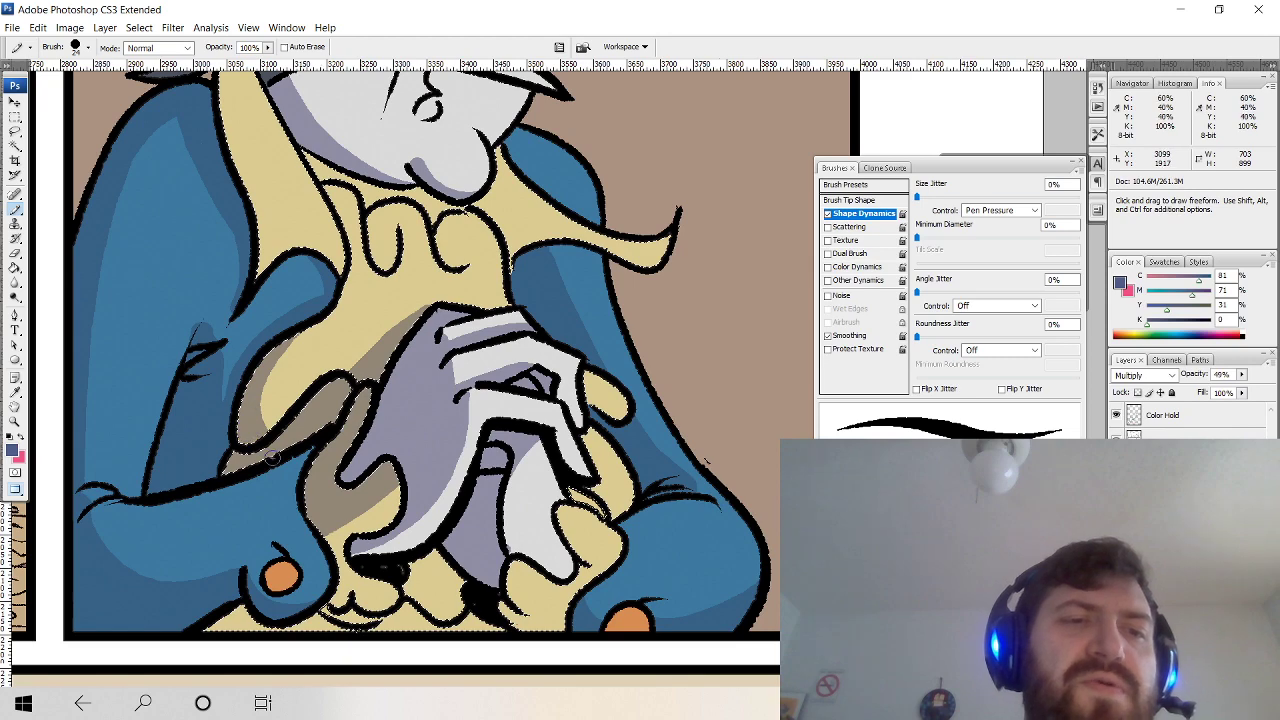
Shade the yellow shirt folds below the clasped hands down to the panel border, and clear the selection.
{"action": "key", "text": "space"}
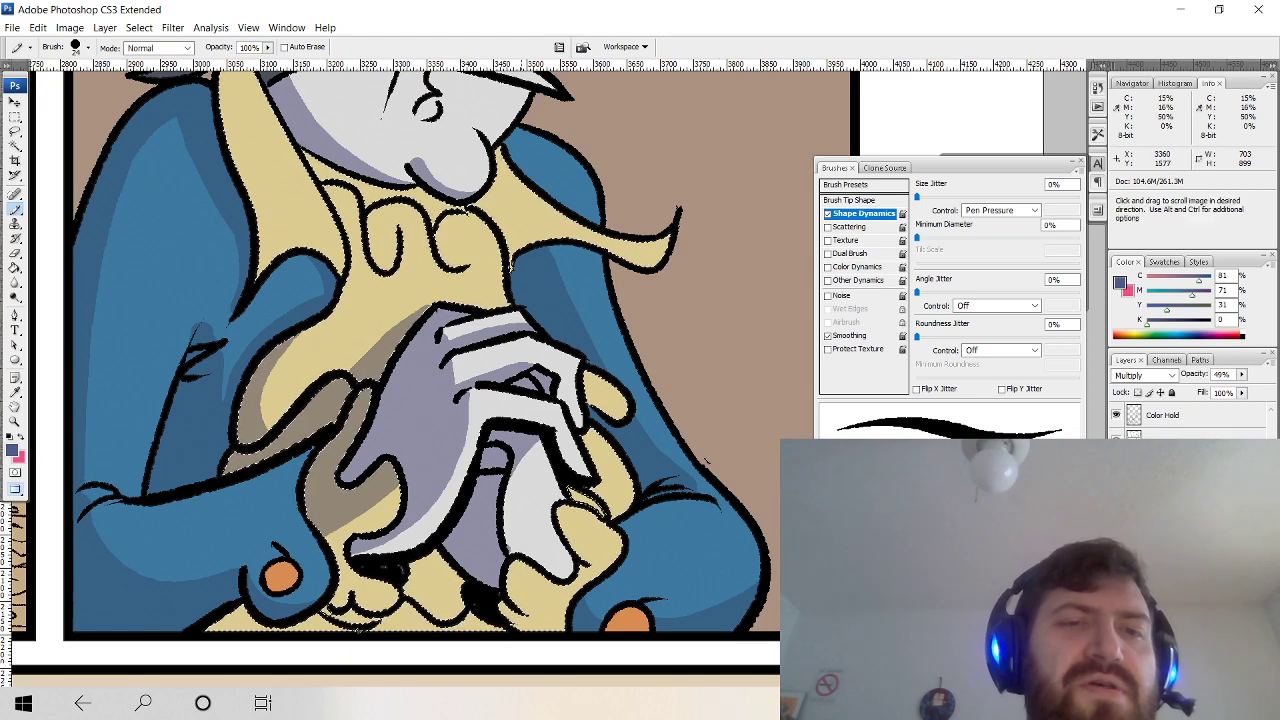
{"action": "left_click_drag", "start_coordinate": [394, 479], "coordinate": [442, 359]}
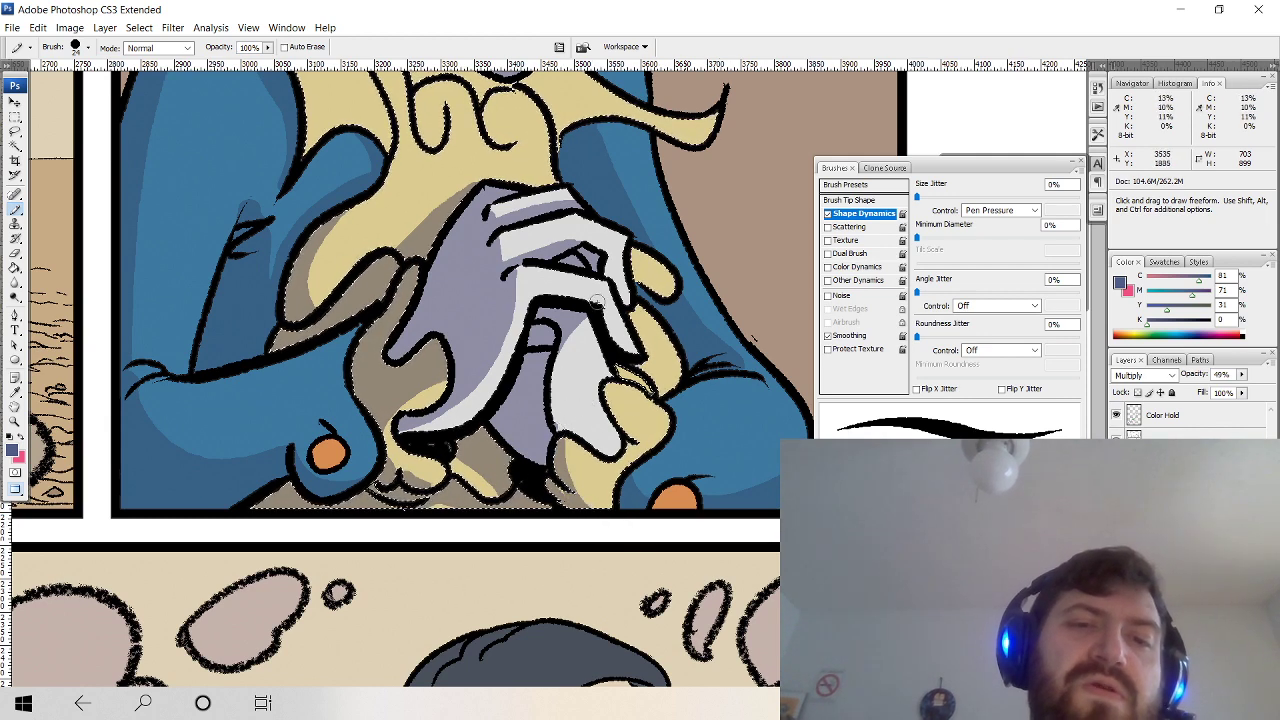
{"action": "key", "text": "ctrl+d"}
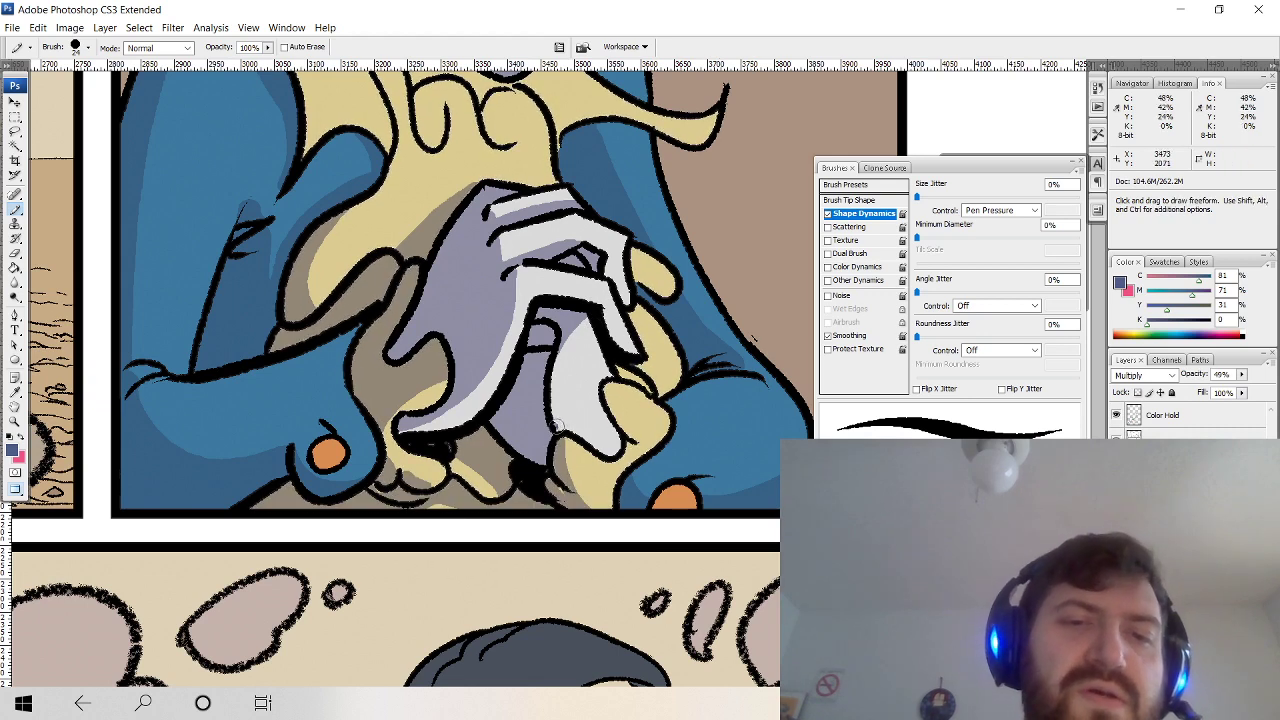
Shade the edge of the far hand and the yellow cuff frill around it, redoing the misplaced stroke on the frill.
{"action": "left_click_drag", "start_coordinate": [555, 428], "coordinate": [570, 336]}
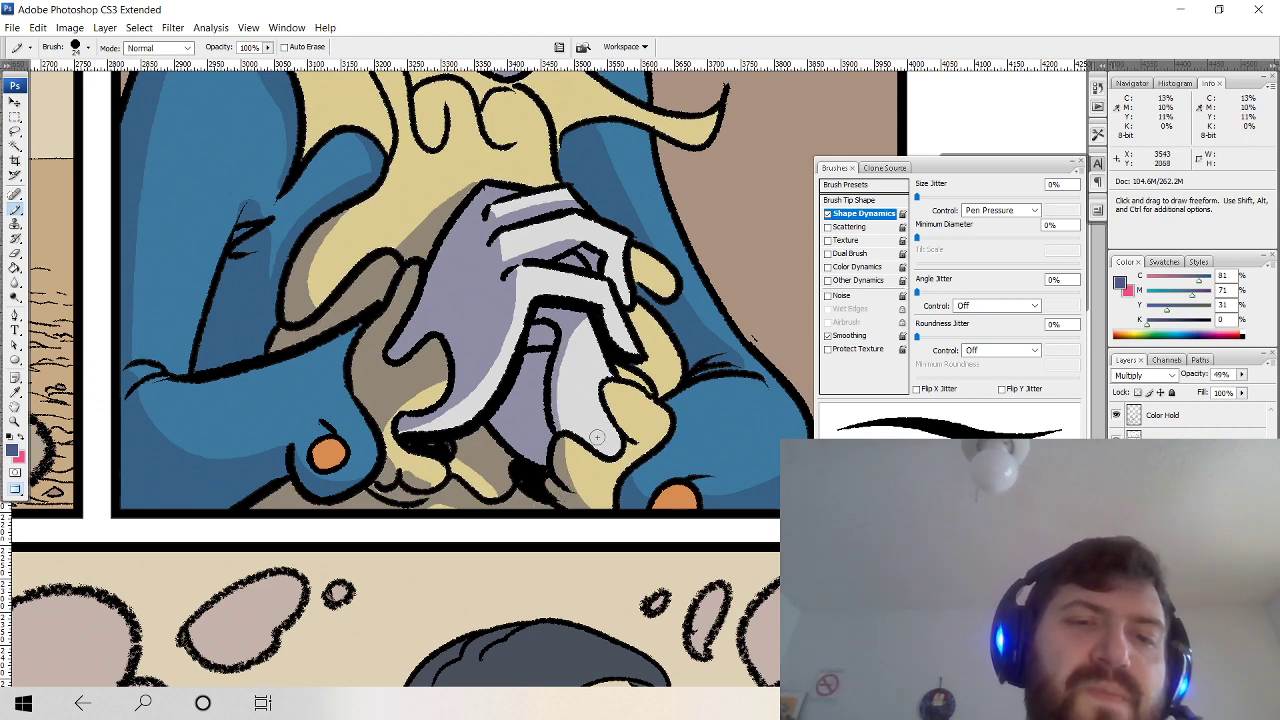
{"action": "left_click_drag", "start_coordinate": [572, 443], "coordinate": [617, 498]}
{"action": "key", "text": "ctrl+z"}
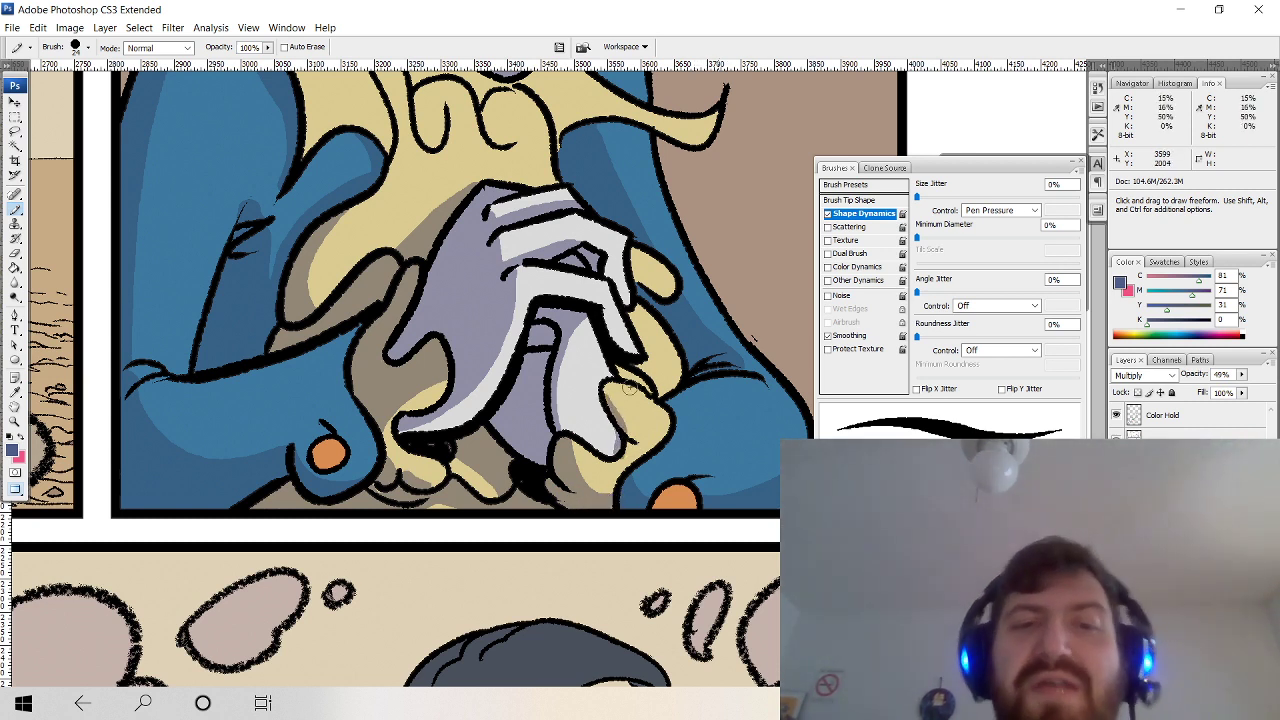
{"action": "left_click_drag", "start_coordinate": [605, 398], "coordinate": [617, 440]}
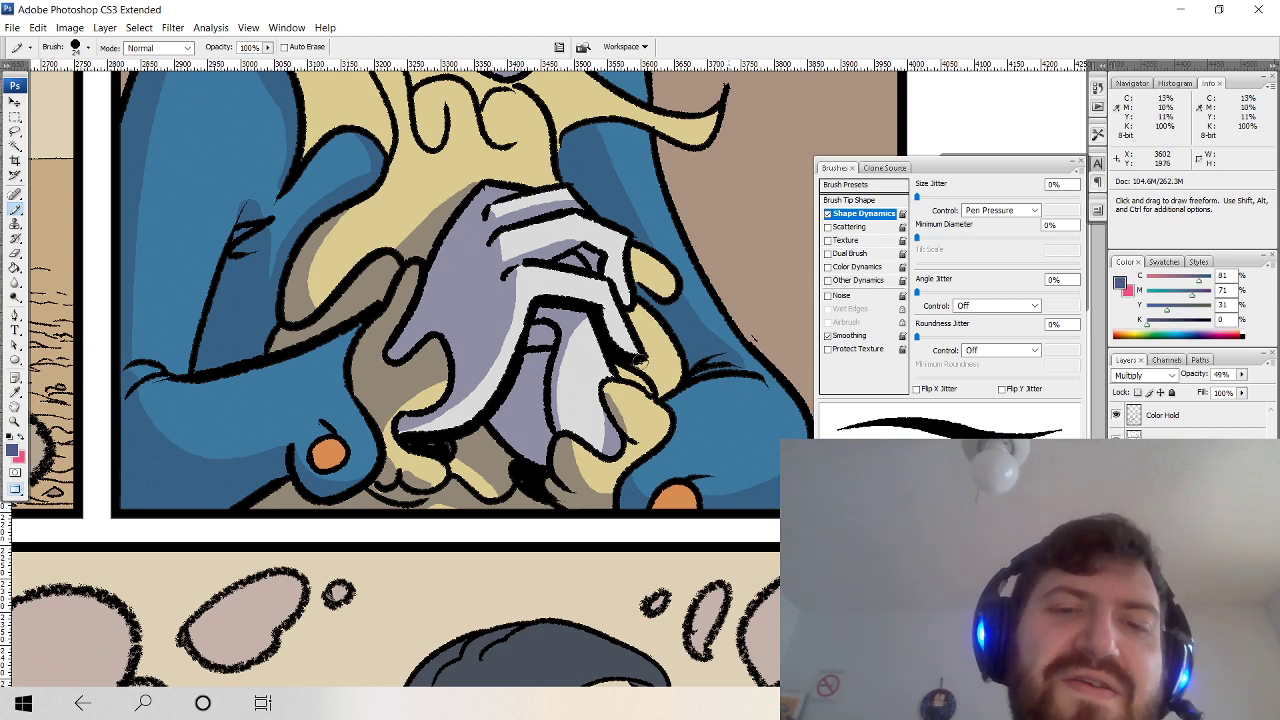
{"action": "left_click_drag", "start_coordinate": [638, 362], "coordinate": [677, 367]}
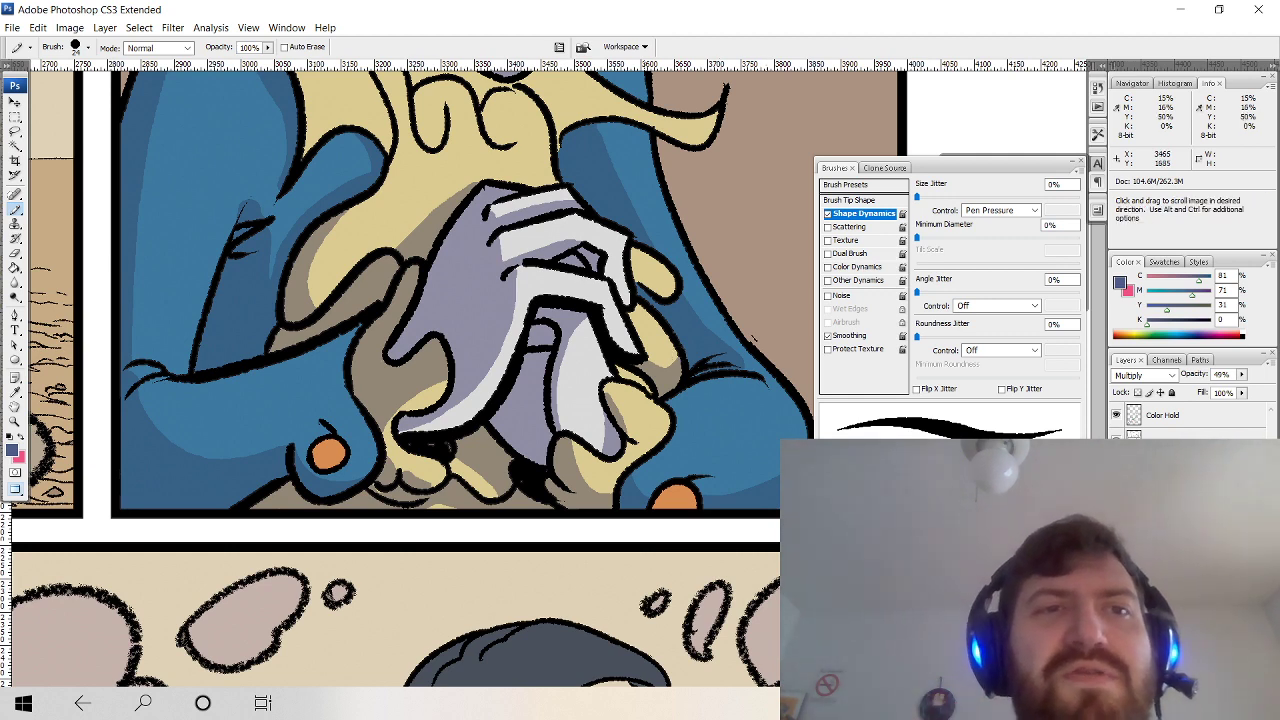
Shade the yellow ruffle loops under the chin and the inner part of the far collar.
{"action": "left_click_drag", "start_coordinate": [503, 136], "coordinate": [557, 346]}
{"action": "mouse_move", "coordinate": [490, 310]}
{"action": "left_mouse_down"}
{"action": "mouse_move", "coordinate": [492, 345]}
{"action": "mouse_move", "coordinate": [471, 307]}
{"action": "mouse_move", "coordinate": [556, 329]}
{"action": "left_mouse_up"}
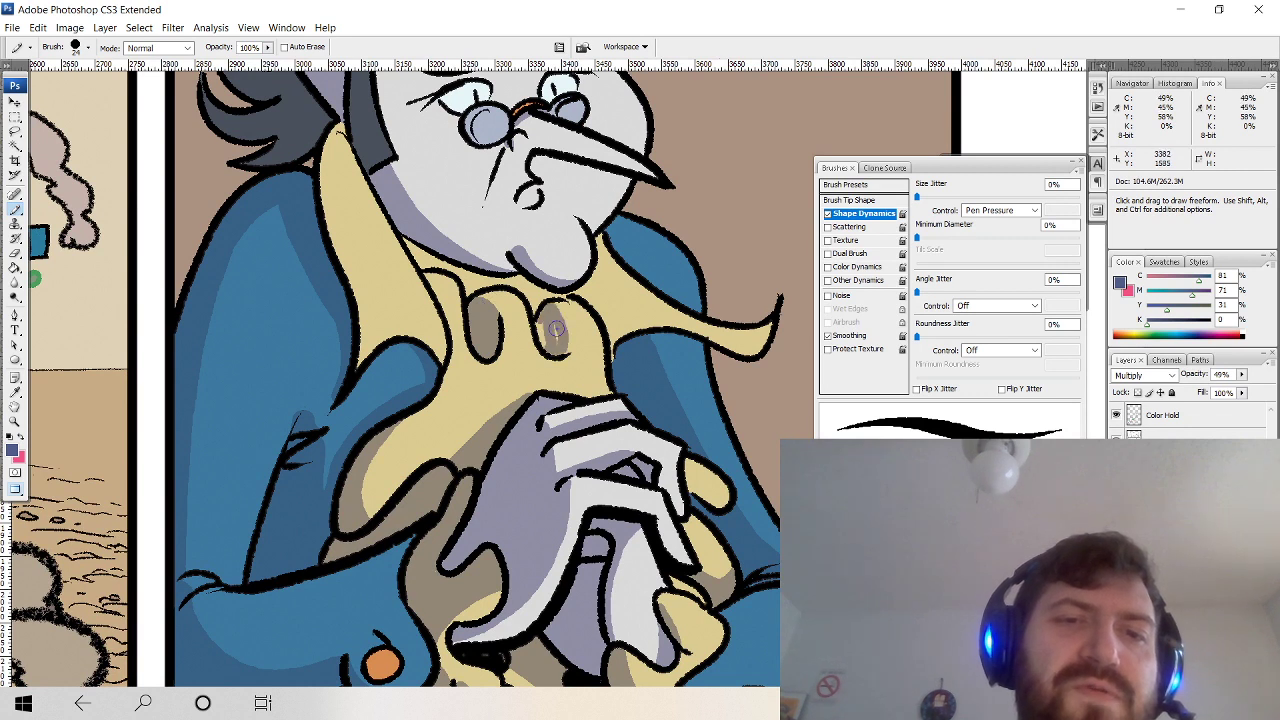
{"action": "left_click_drag", "start_coordinate": [606, 242], "coordinate": [622, 335]}
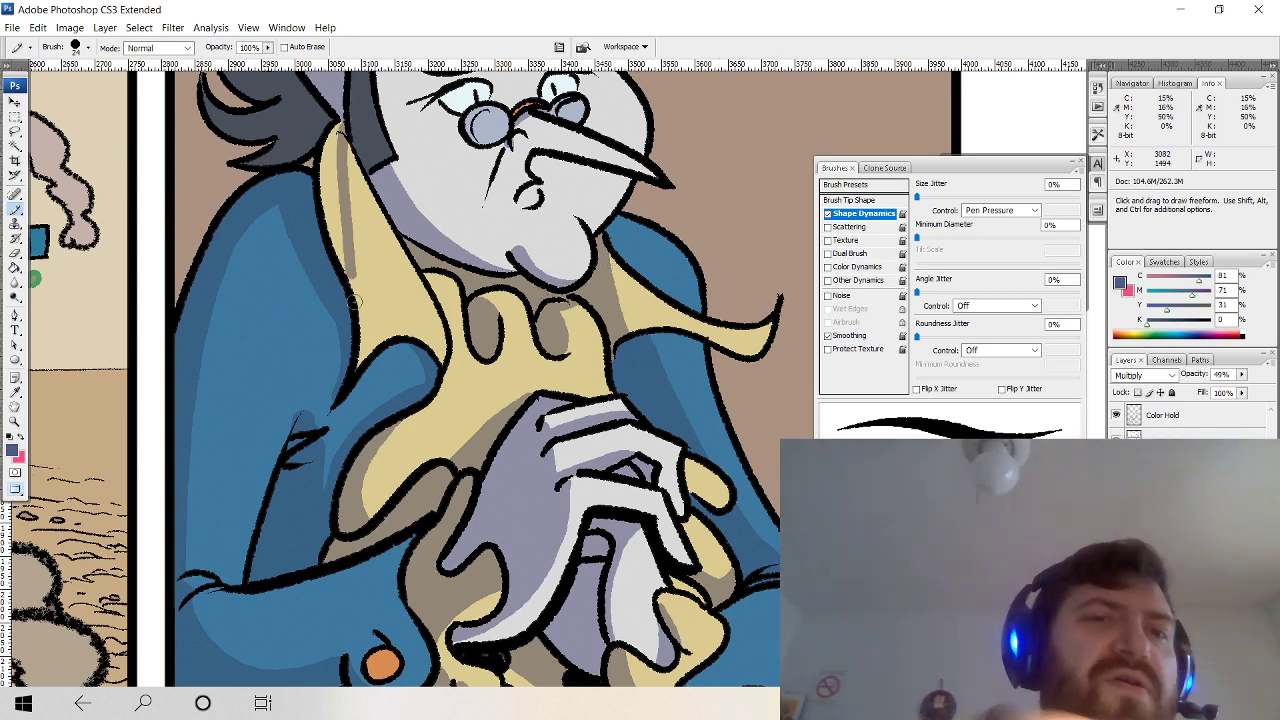
Undo the misplaced shadow on the near yellow collar and shade along its outer edge beside the coat.
{"action": "key", "text": "ctrl"}
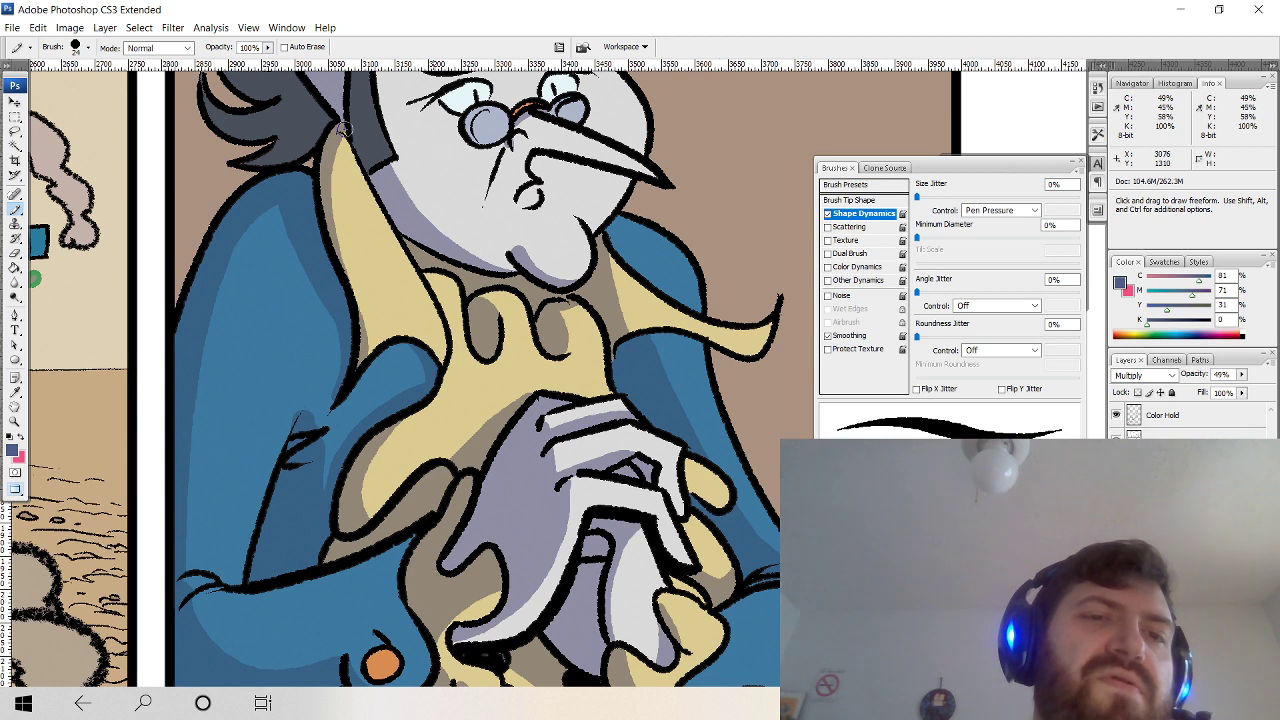
{"action": "key", "text": "ctrl+z"}
{"action": "left_click_drag", "start_coordinate": [361, 370], "coordinate": [330, 168]}
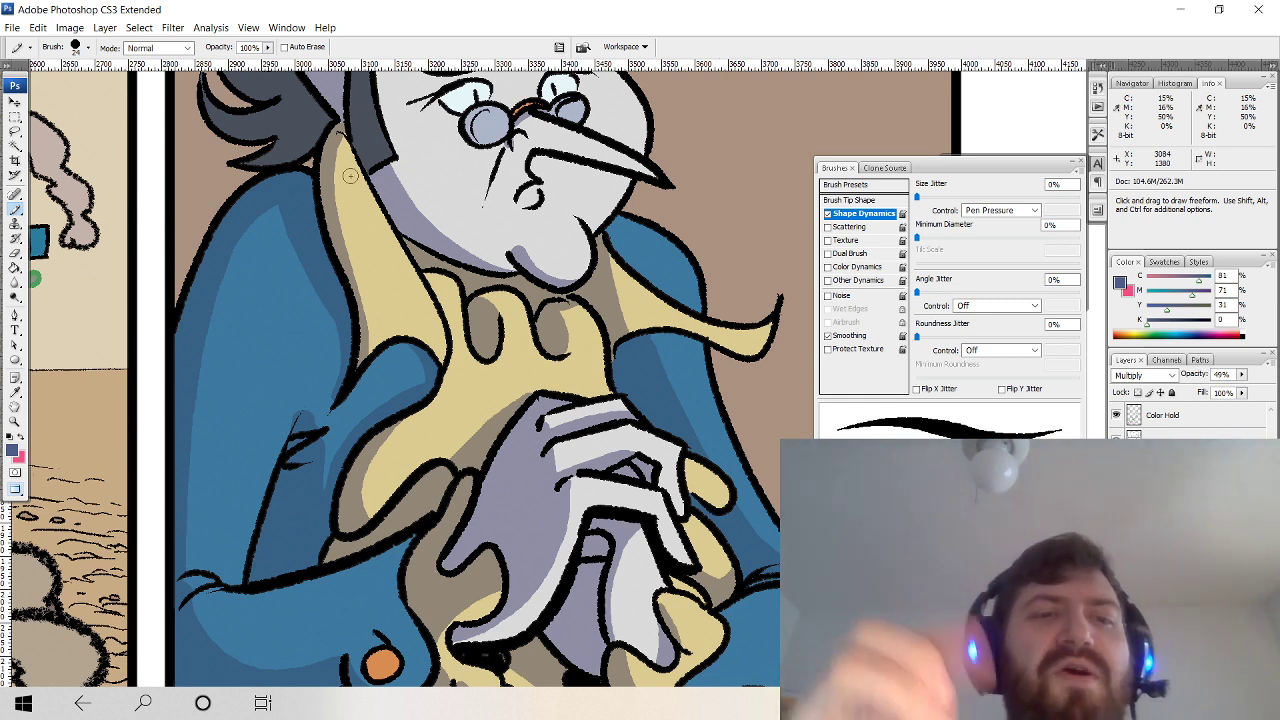
Select the orange coat buttons with the Magic Wand, shade them on the Multiply layer, and clear the selection.
{"action": "key", "text": "space"}
{"action": "left_click_drag", "start_coordinate": [653, 314], "coordinate": [643, 279]}
{"action": "left_click_drag", "start_coordinate": [342, 368], "coordinate": [347, 370]}
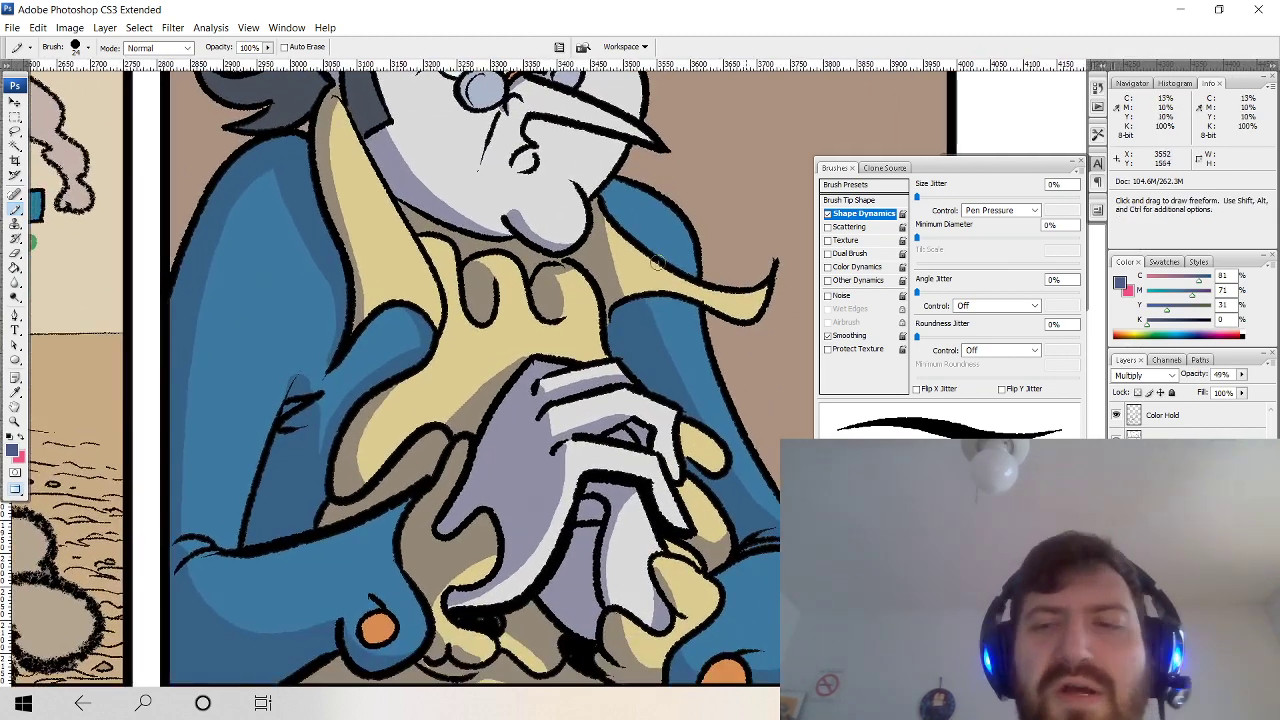
{"action": "key", "text": "w"}
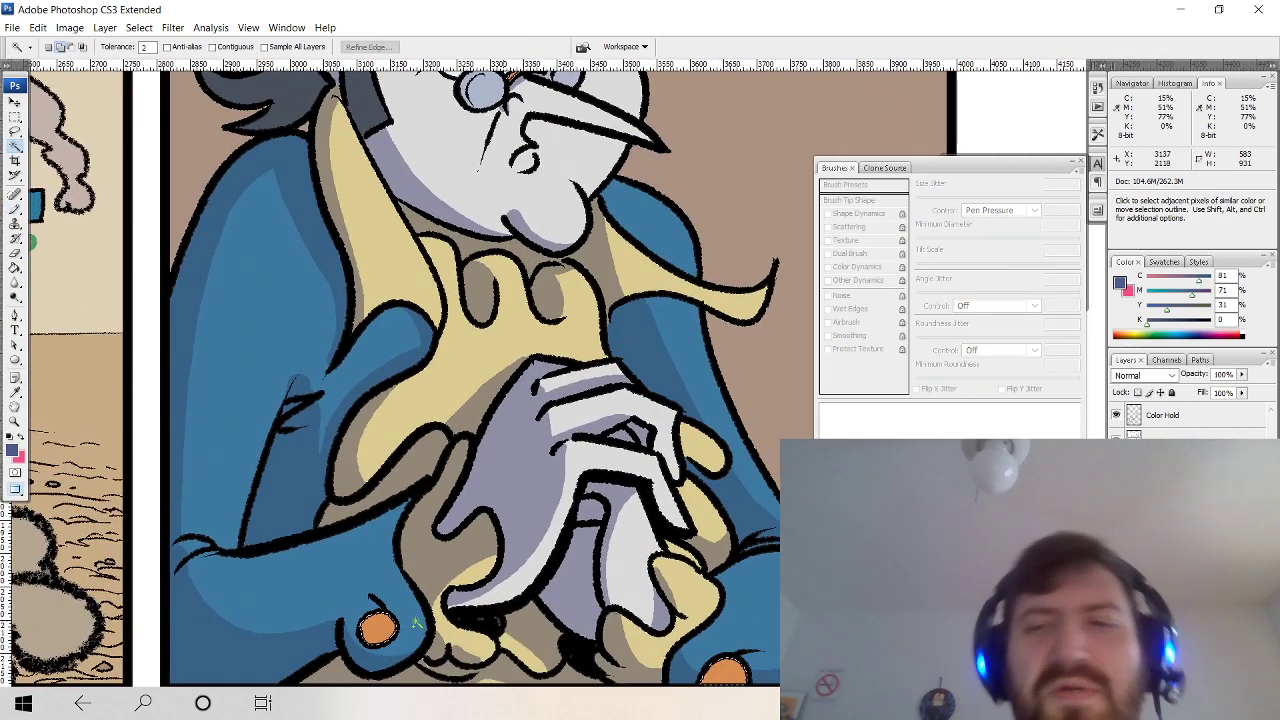
{"action": "left_click", "coordinate": [380, 632]}
{"action": "key", "text": "alt+bracketright"}
{"action": "key", "text": "b"}
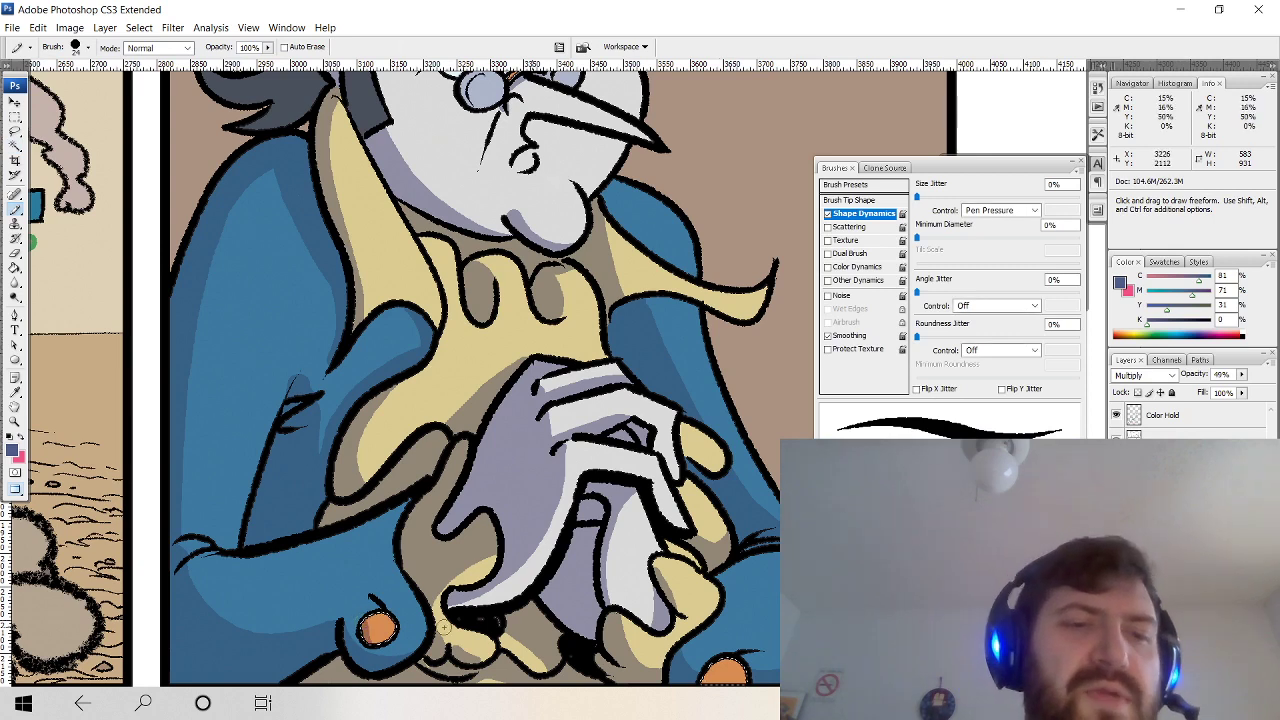
{"action": "left_click_drag", "start_coordinate": [389, 632], "coordinate": [341, 553]}
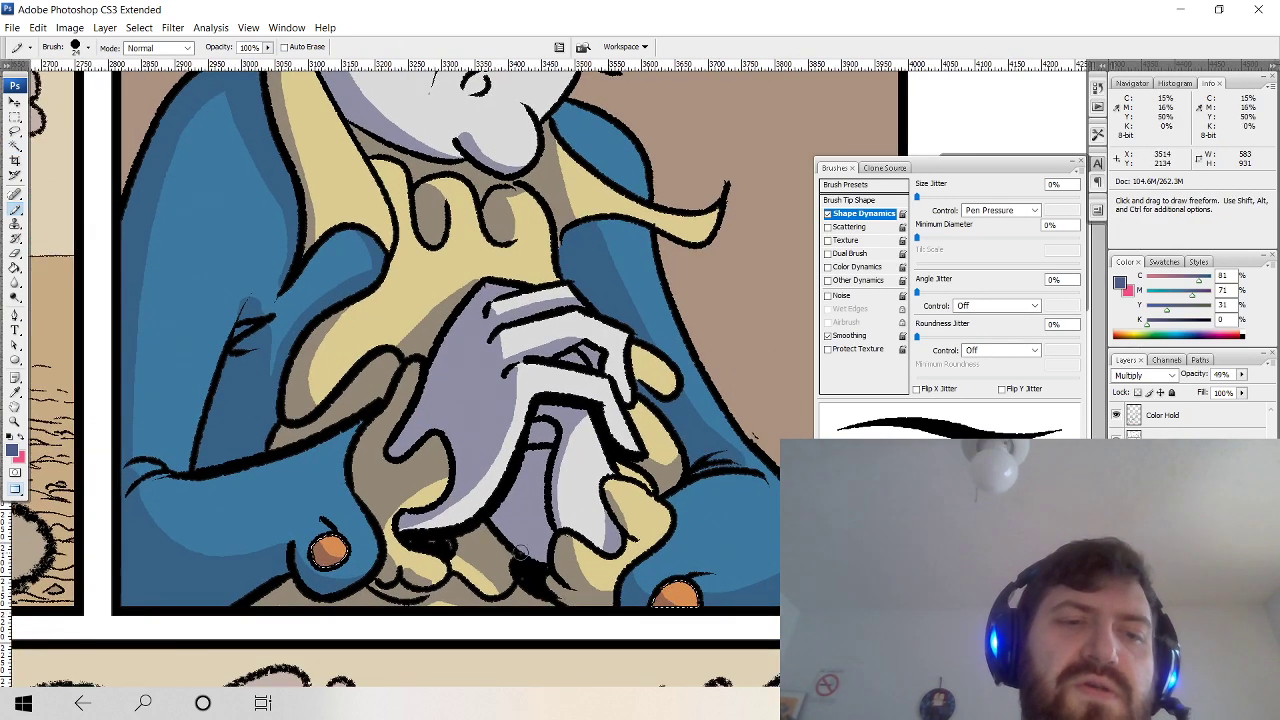
{"action": "left_click_drag", "start_coordinate": [651, 354], "coordinate": [667, 606]}
{"action": "scroll", "coordinate": [665, 605], "scroll_direction": "up", "scroll_amount": 5}
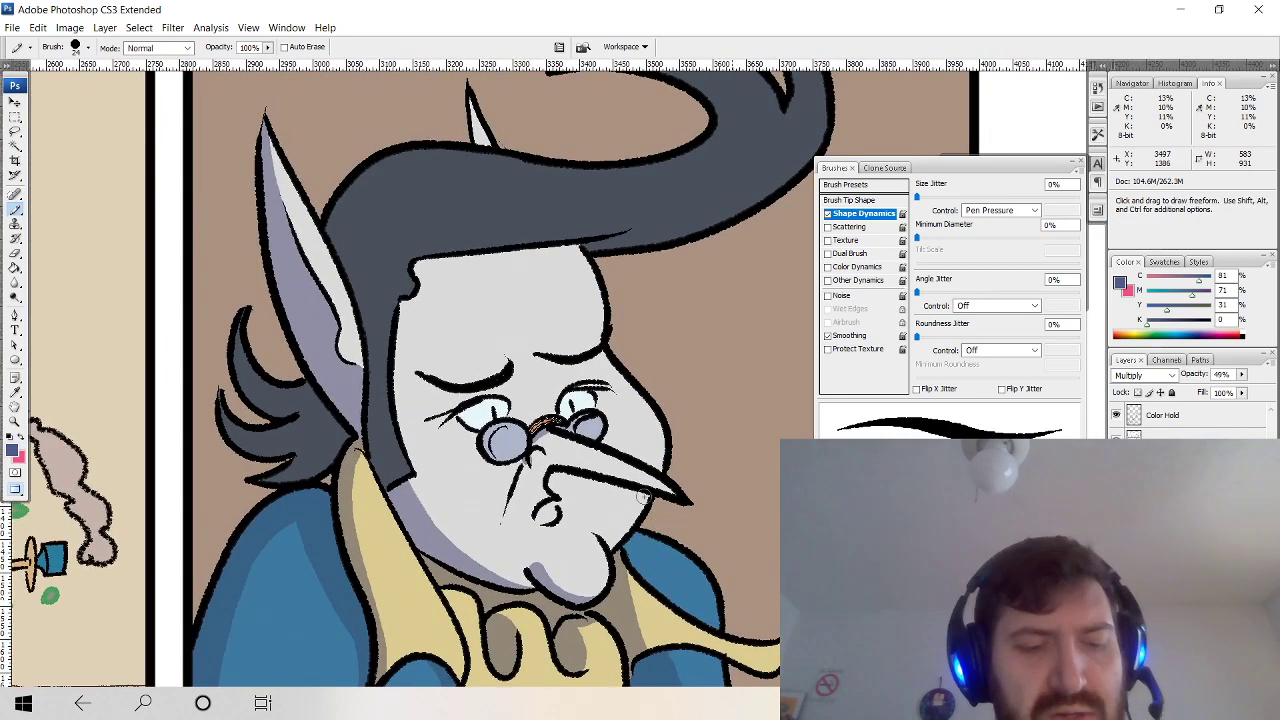
{"action": "key", "text": "ctrl+d"}
Select the glasses lenses on the flats layer with the Magic Wand and shade them on the Multiply layer.
{"action": "key", "text": "alt+bracketleft"}
{"action": "key", "text": "w"}
{"action": "left_click", "coordinate": [507, 447]}
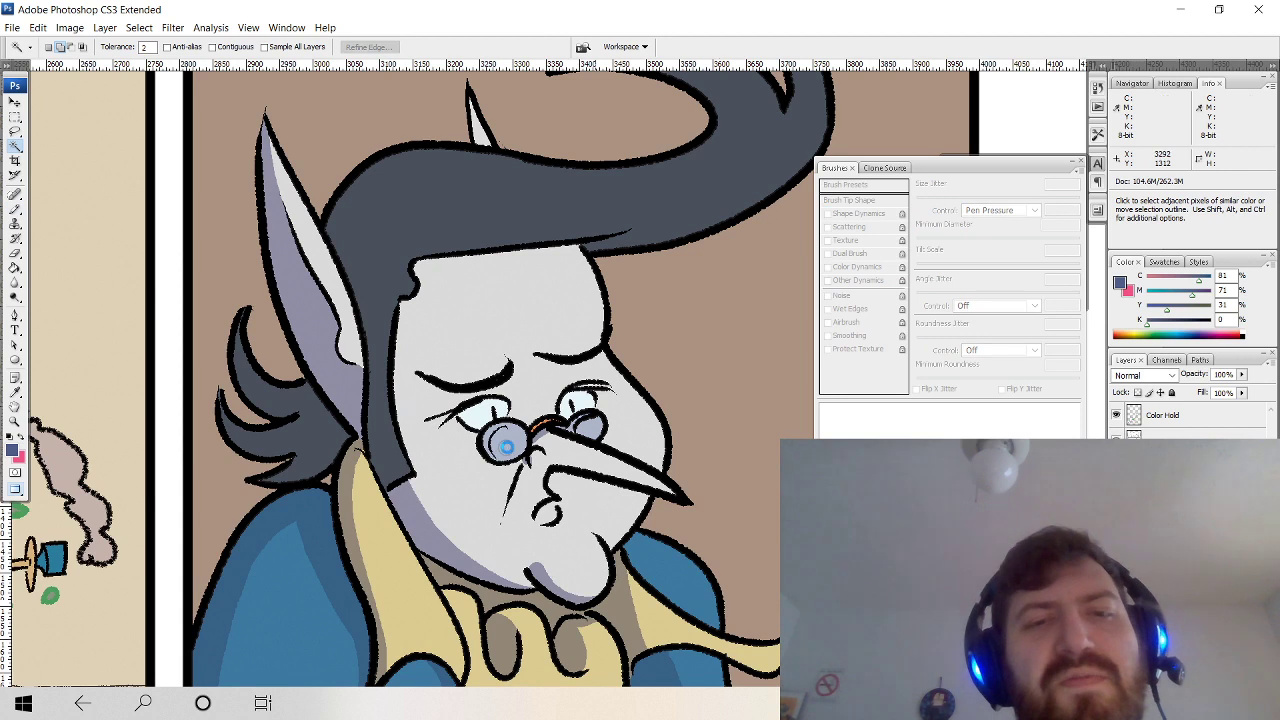
{"action": "key", "text": "alt+]"}
{"action": "key", "text": "b"}
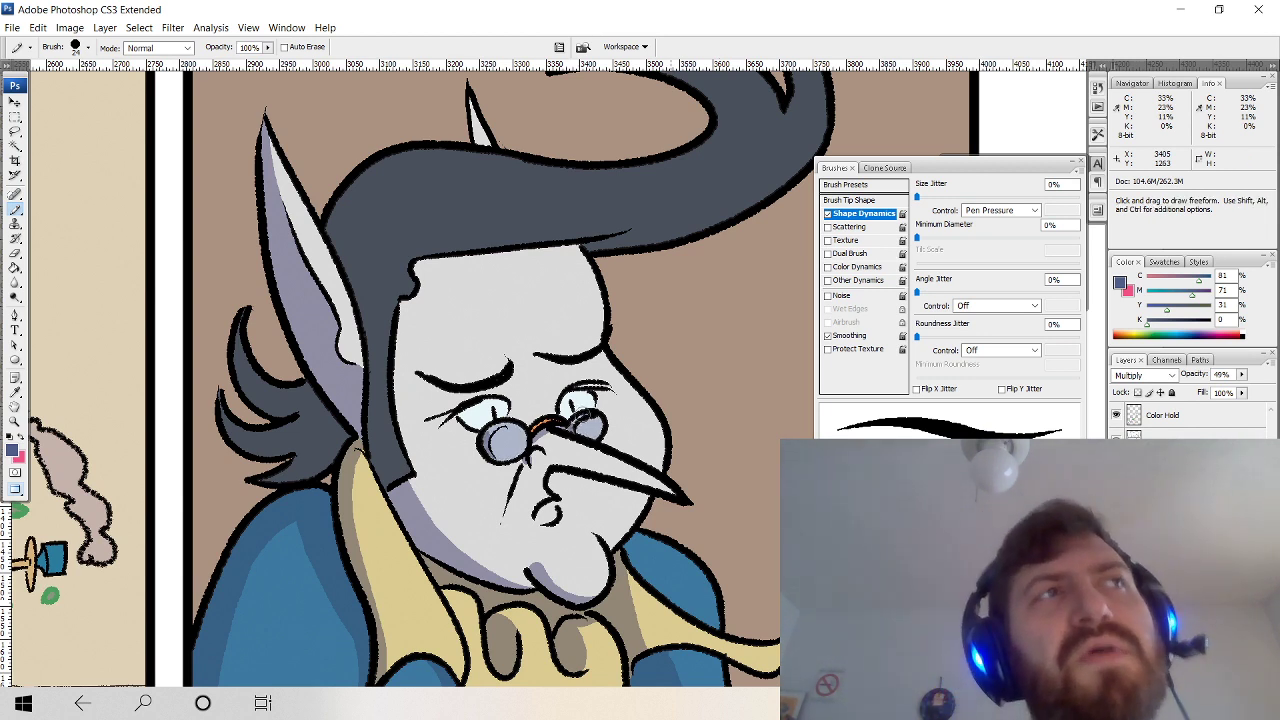
Select the skin flats with the Magic Wand, shade the far ear on the Multiply layer, and clear the selection.
{"action": "left_click_drag", "start_coordinate": [584, 414], "coordinate": [638, 447]}
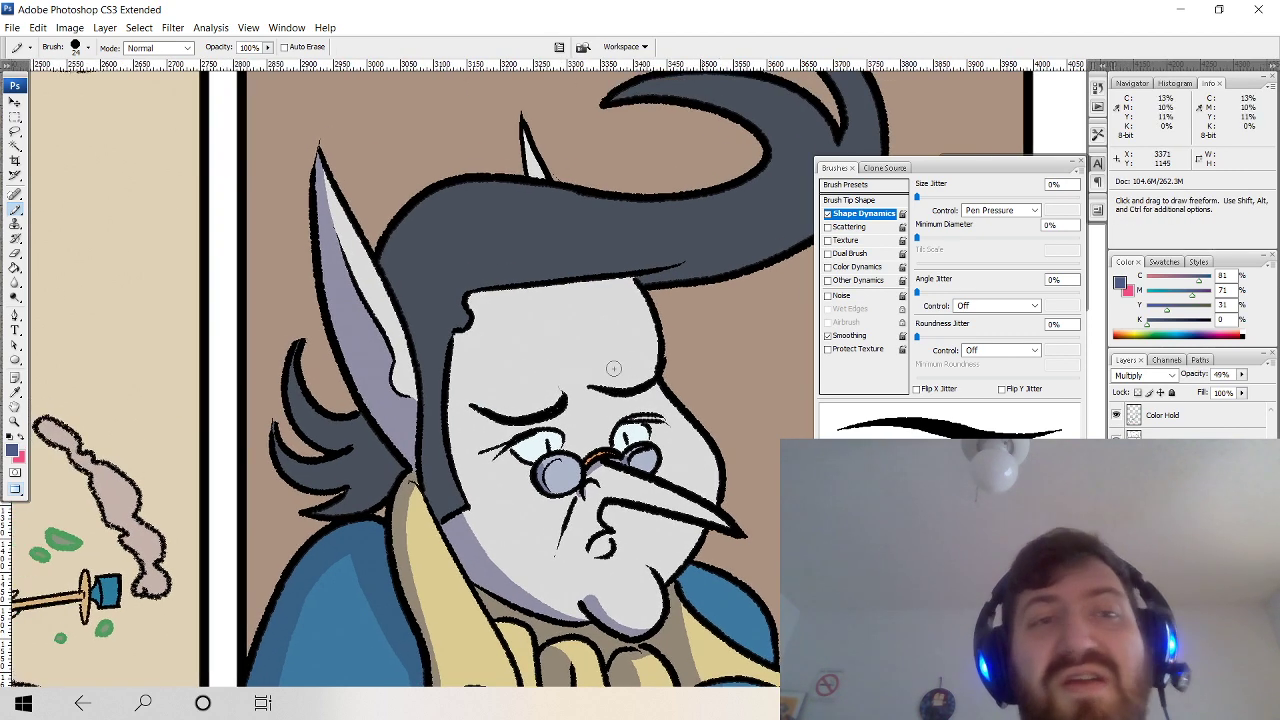
{"action": "key", "text": "w"}
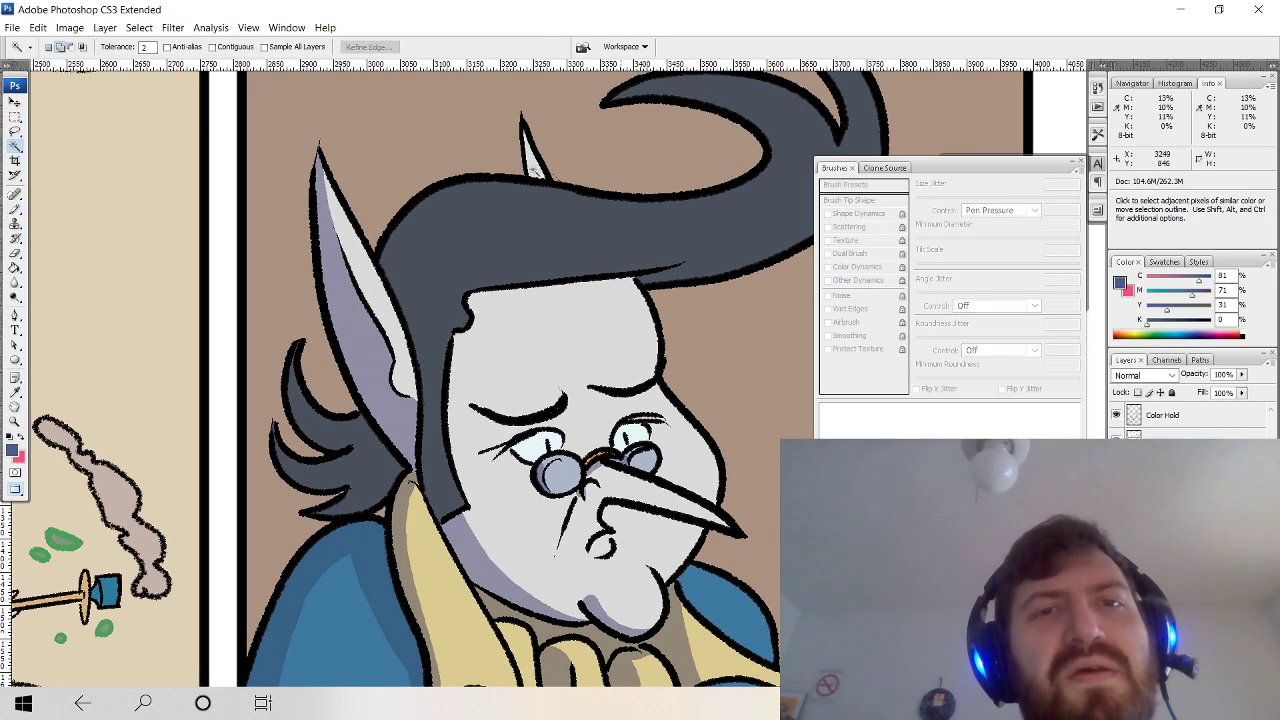
{"action": "left_click", "coordinate": [661, 350]}
{"action": "left_click", "coordinate": [1170, 520]}
{"action": "key", "text": "b"}
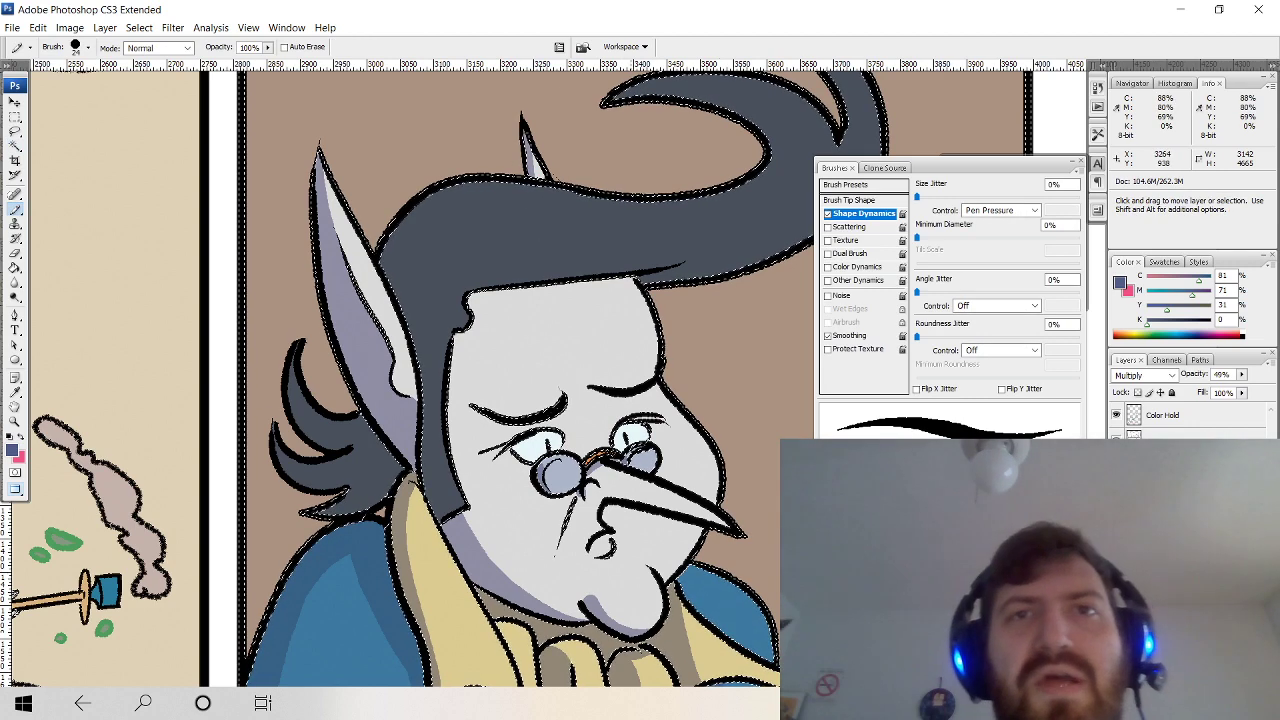
{"action": "key", "text": "ctrl+d"}
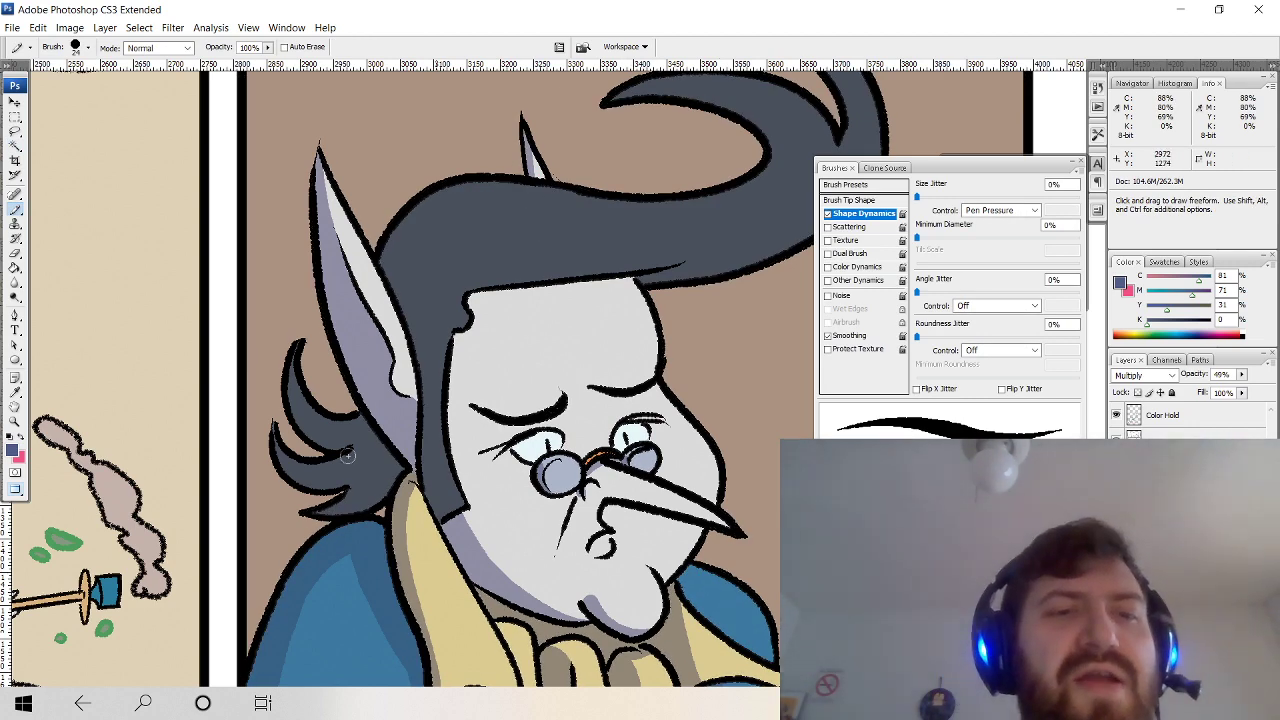
{"action": "key", "text": "w"}
{"action": "left_click", "coordinate": [380, 462]}
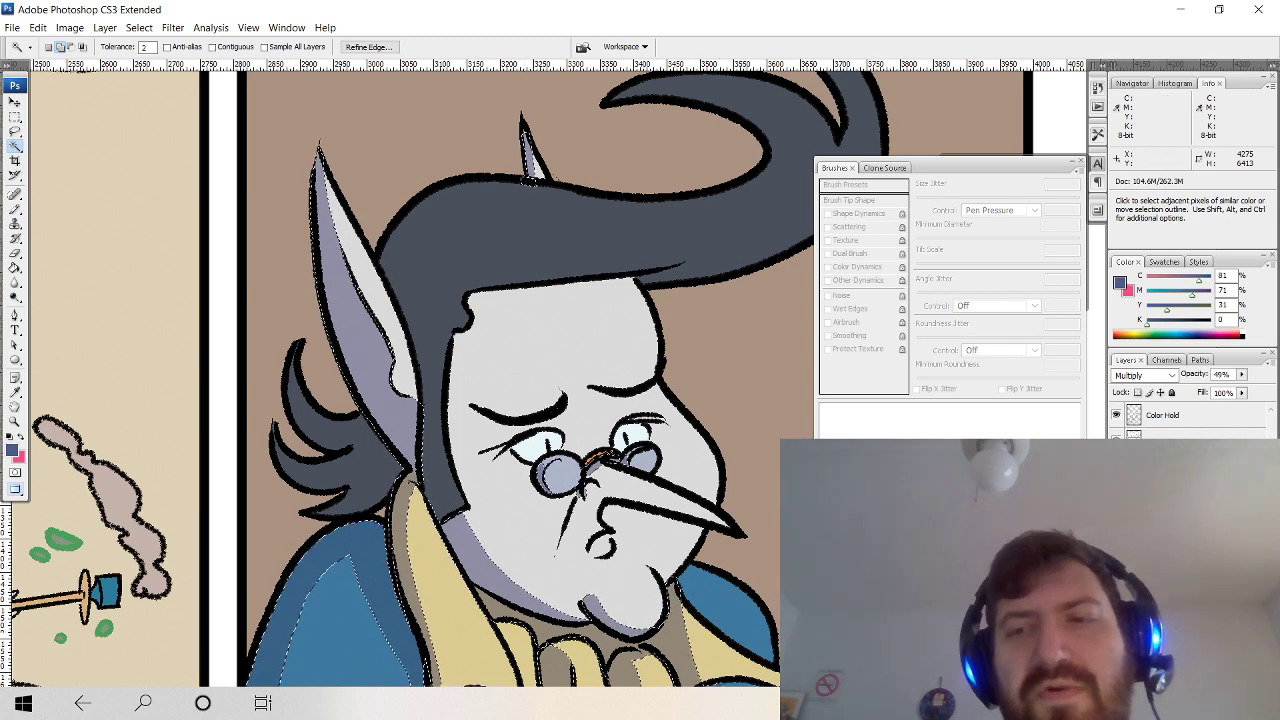
{"action": "key", "text": "ctrl+d"}
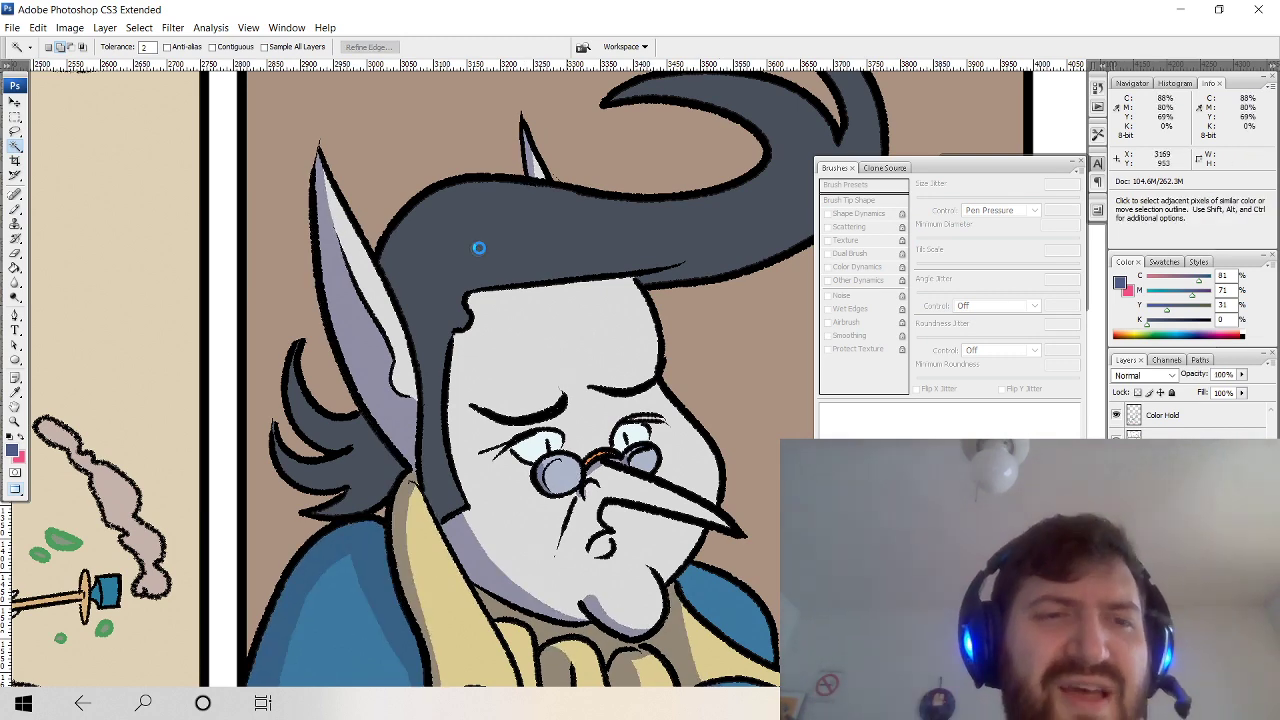
Select the dark hair flats with the Magic Wand and shade the back of the hair and the tuft behind the near ear with a 98 px brush.
{"action": "left_click", "coordinate": [479, 248]}
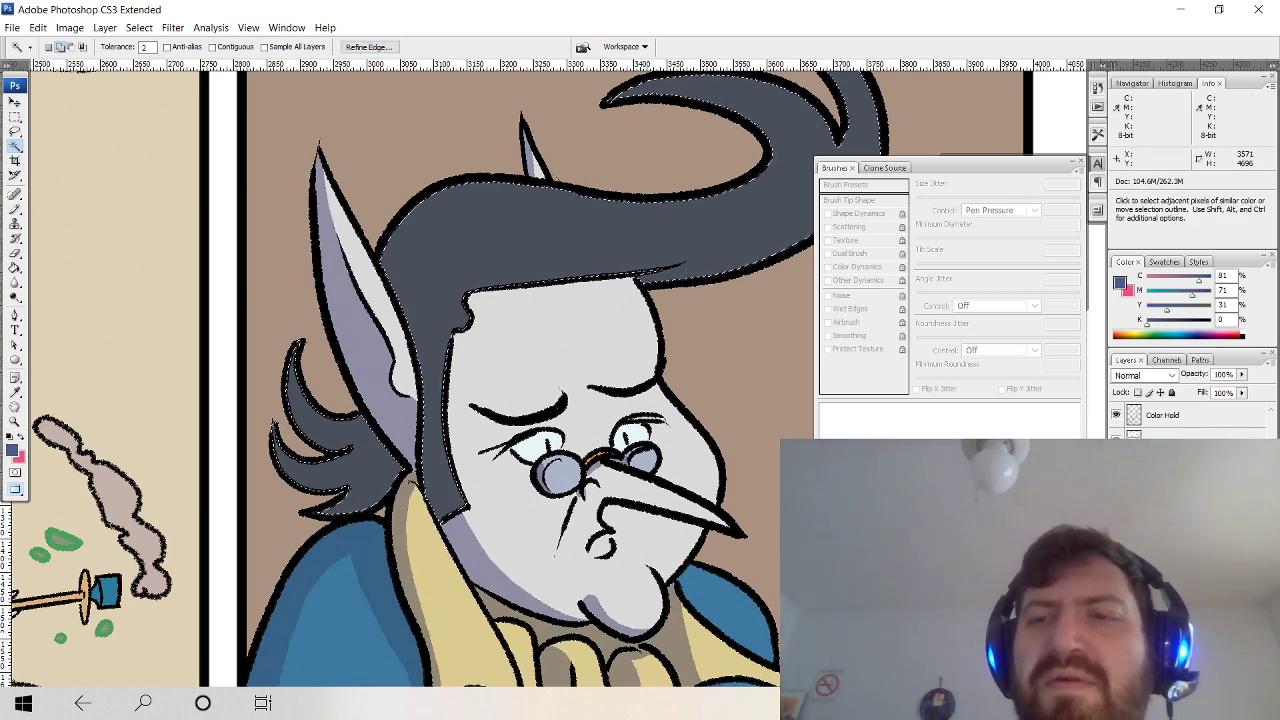
{"action": "key", "text": "b"}
{"action": "left_click", "coordinate": [88, 48]}
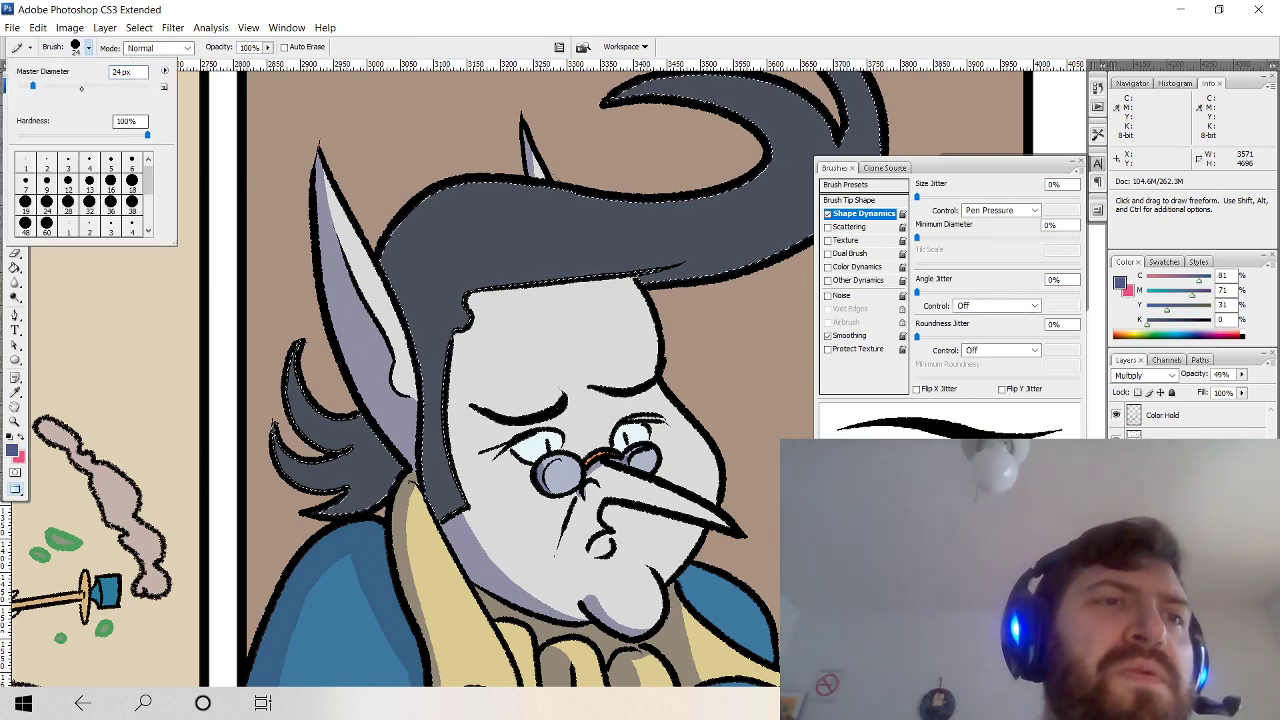
{"action": "left_click", "coordinate": [81, 86]}
{"action": "key", "text": "Return"}
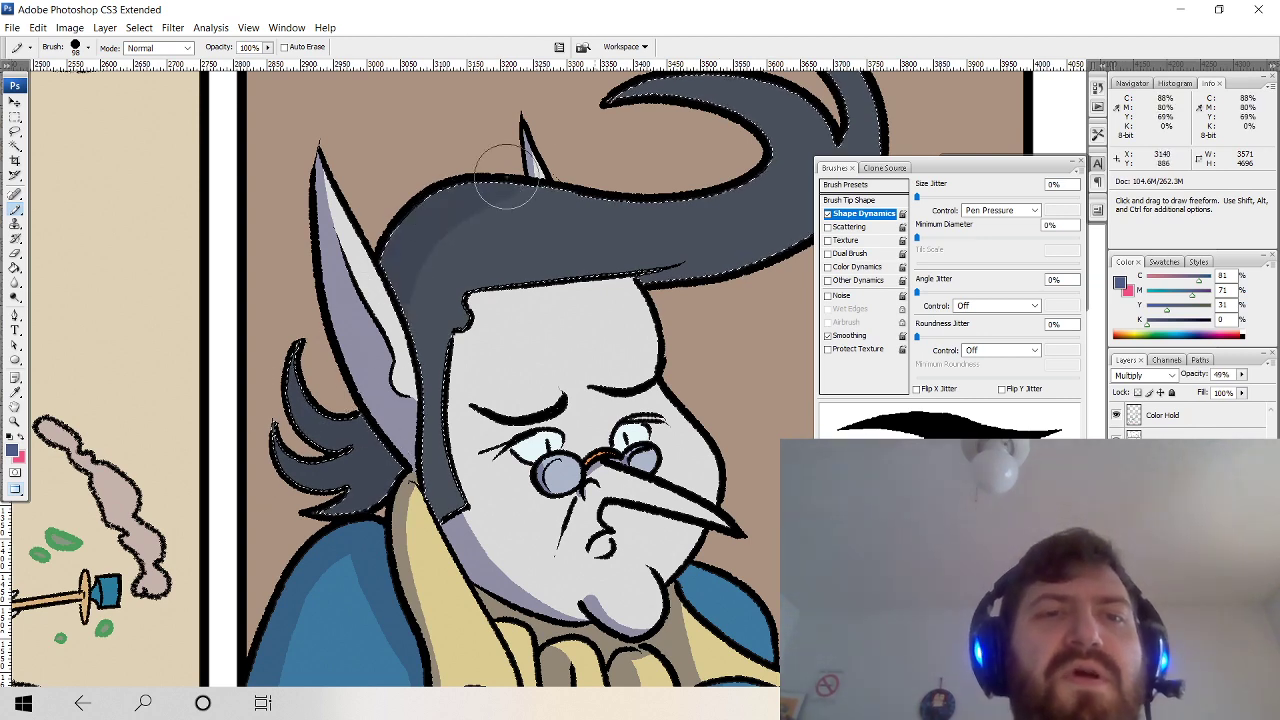
{"action": "left_click_drag", "start_coordinate": [506, 177], "coordinate": [392, 295]}
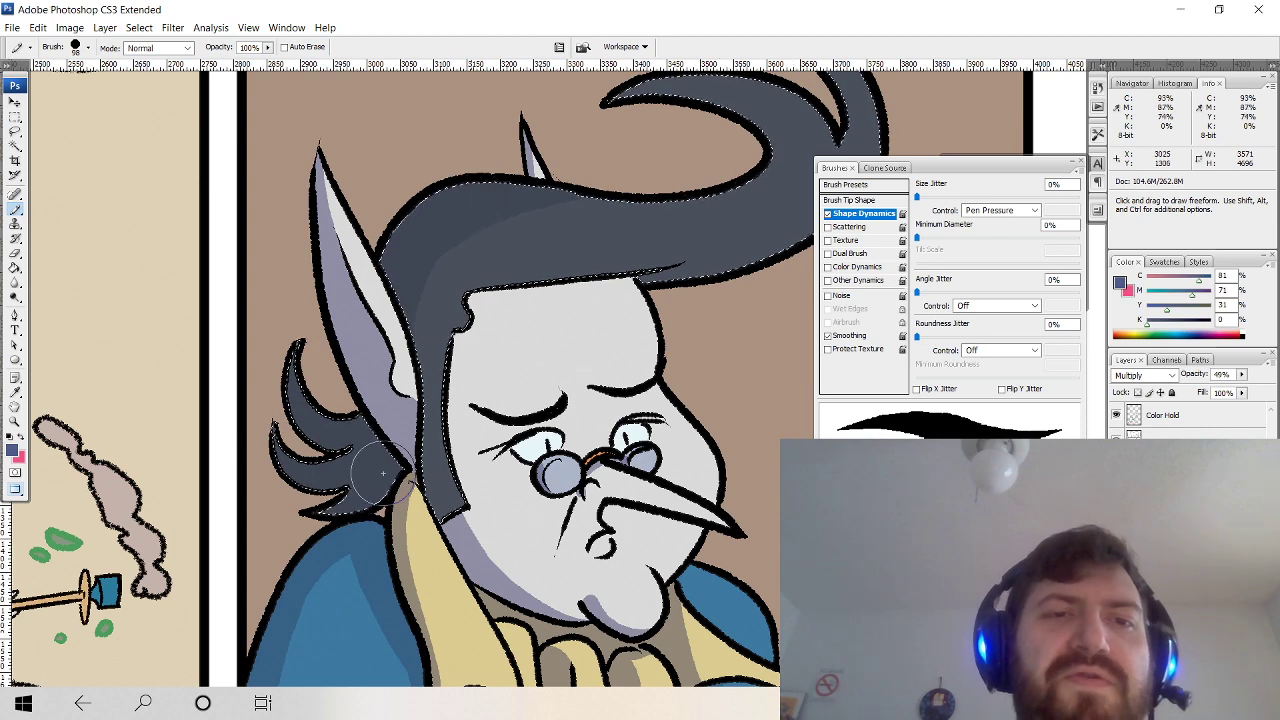
Shade the curled tips of the quiff and the hair above the forehead, and clear the selection.
{"action": "mouse_move", "coordinate": [692, 94]}
{"action": "left_mouse_down"}
{"action": "mouse_move", "coordinate": [532, 206]}
{"action": "mouse_move", "coordinate": [515, 203]}
{"action": "mouse_move", "coordinate": [514, 277]}
{"action": "left_mouse_up"}
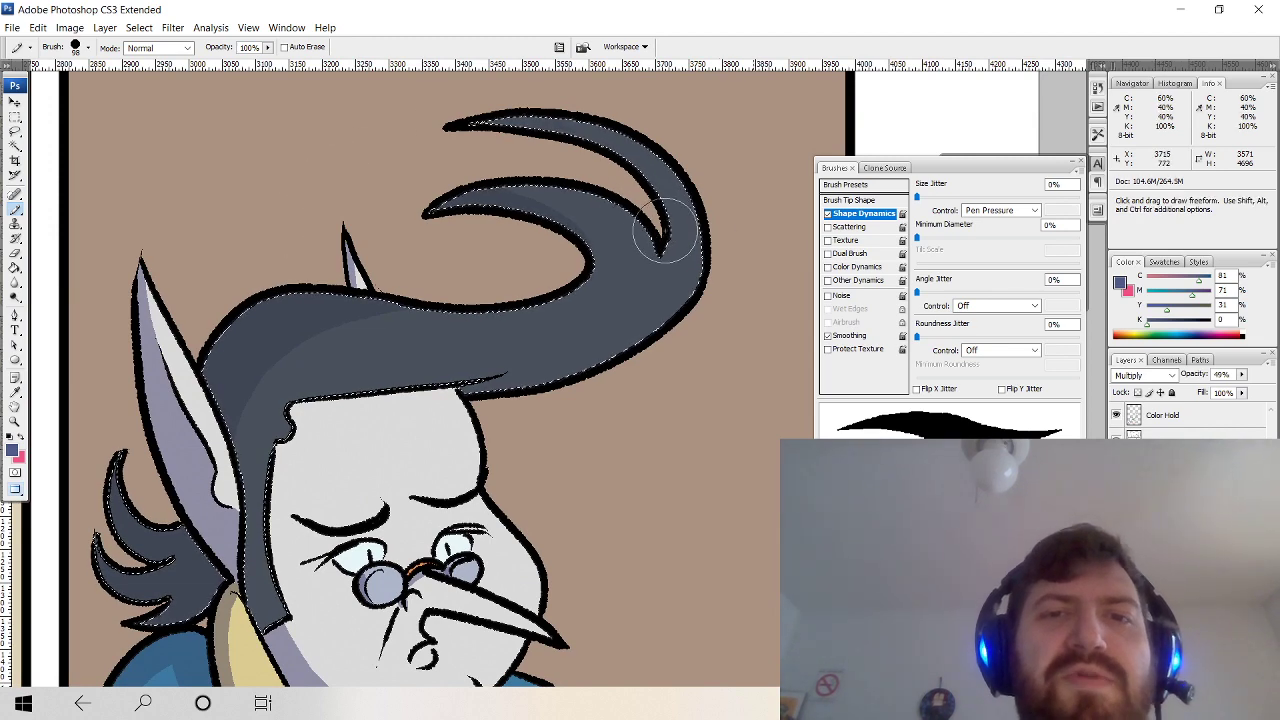
{"action": "left_click_drag", "start_coordinate": [700, 222], "coordinate": [660, 251]}
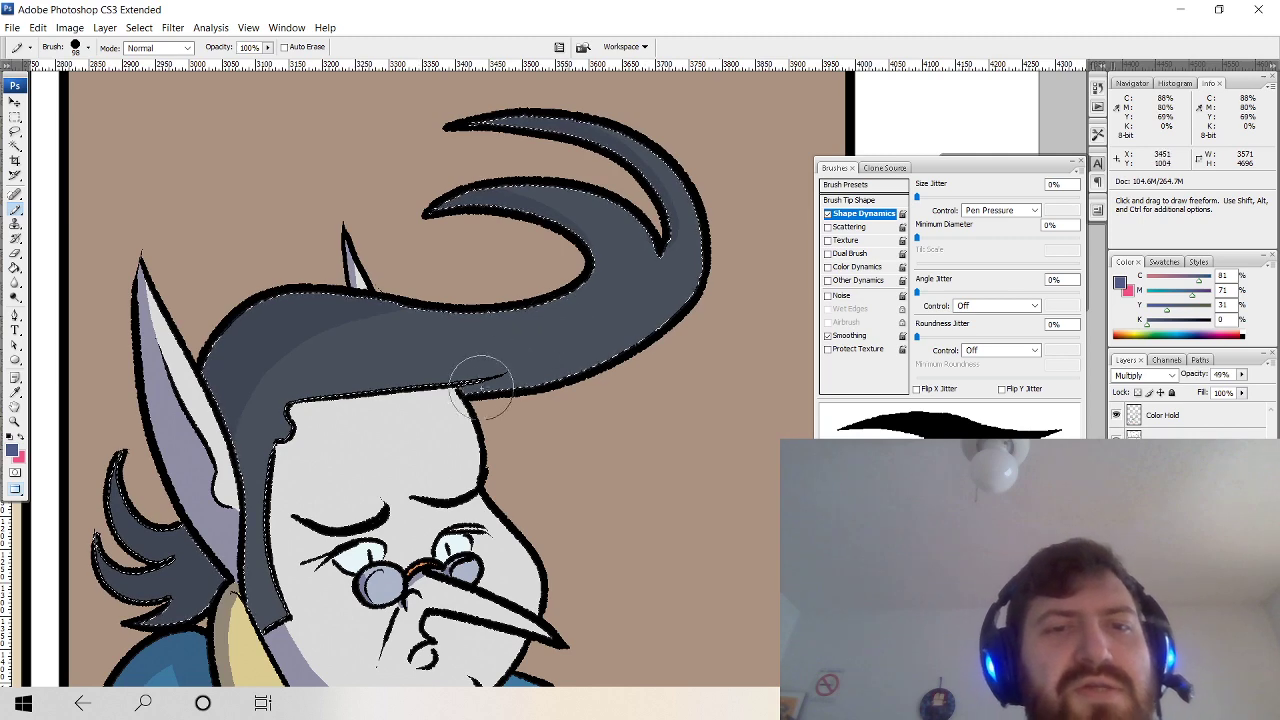
{"action": "left_click_drag", "start_coordinate": [560, 458], "coordinate": [644, 371]}
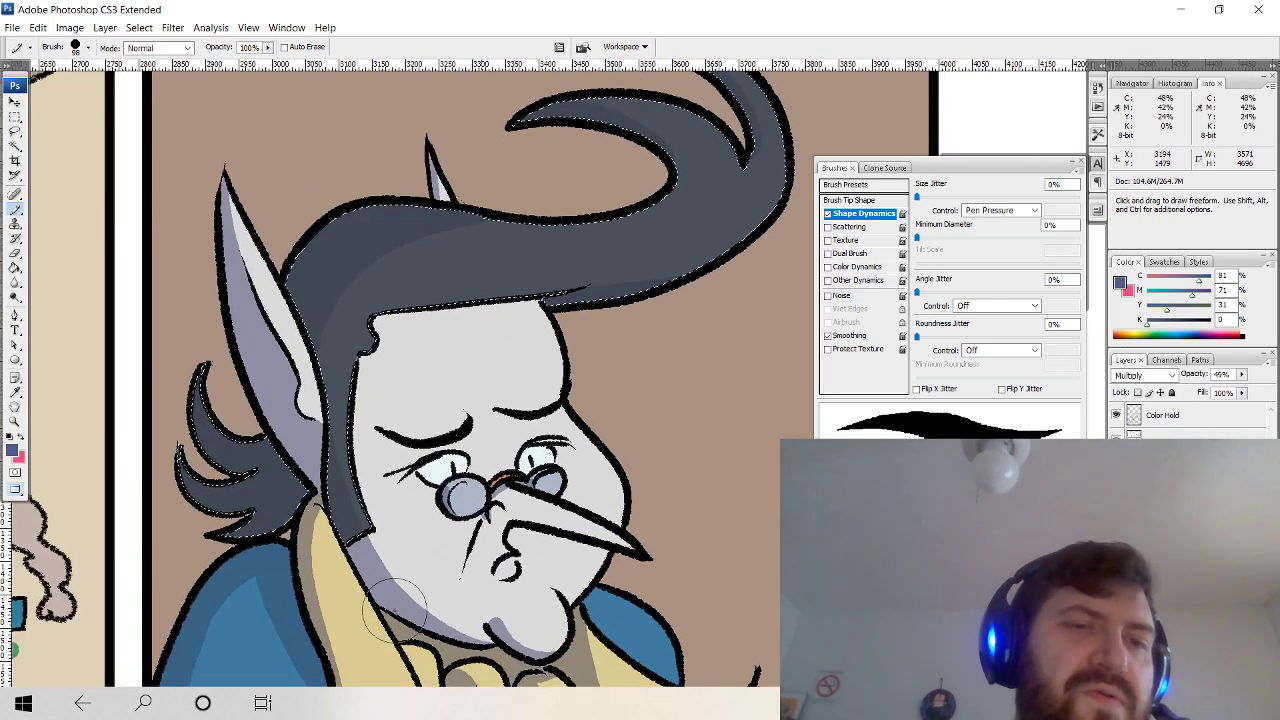
{"action": "key", "text": "ctrl+d"}
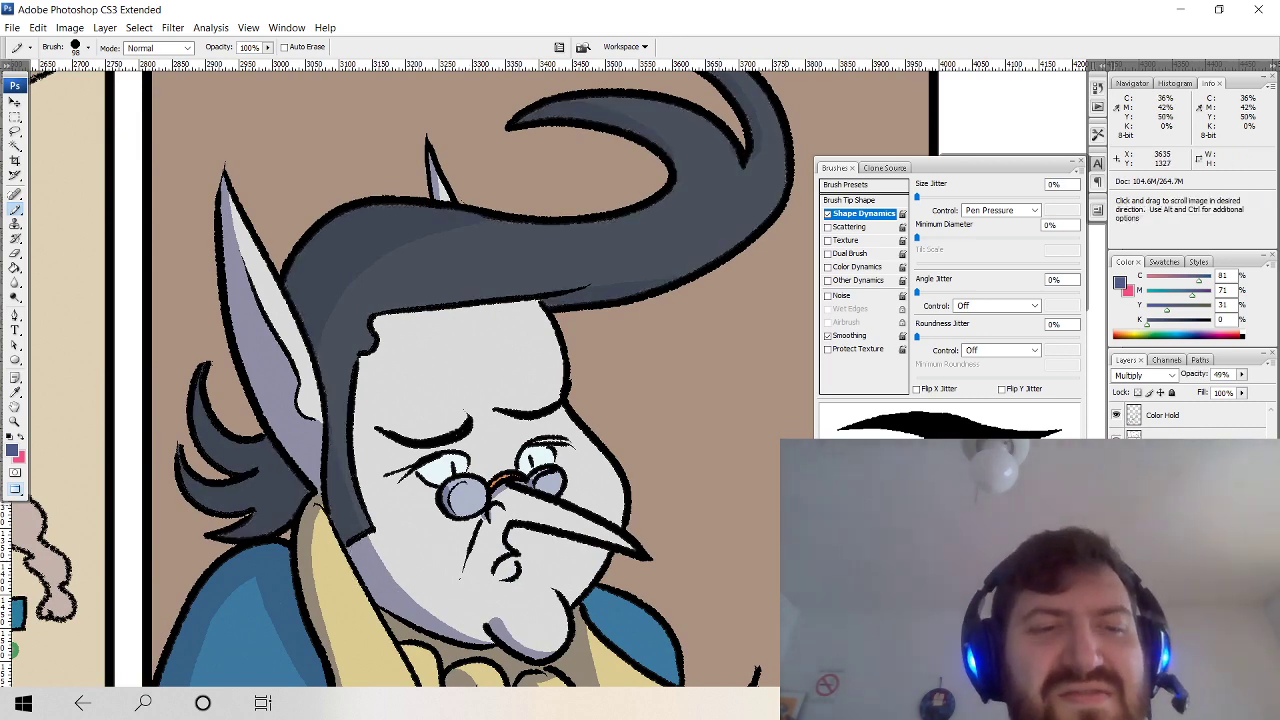
Set the Eraser to Brush mode with a soft 300 px tip at 0% hardness.
{"action": "mouse_move", "coordinate": [694, 496]}
{"action": "left_mouse_down"}
{"action": "mouse_move", "coordinate": [637, 421]}
{"action": "mouse_move", "coordinate": [637, 439]}
{"action": "left_mouse_up"}
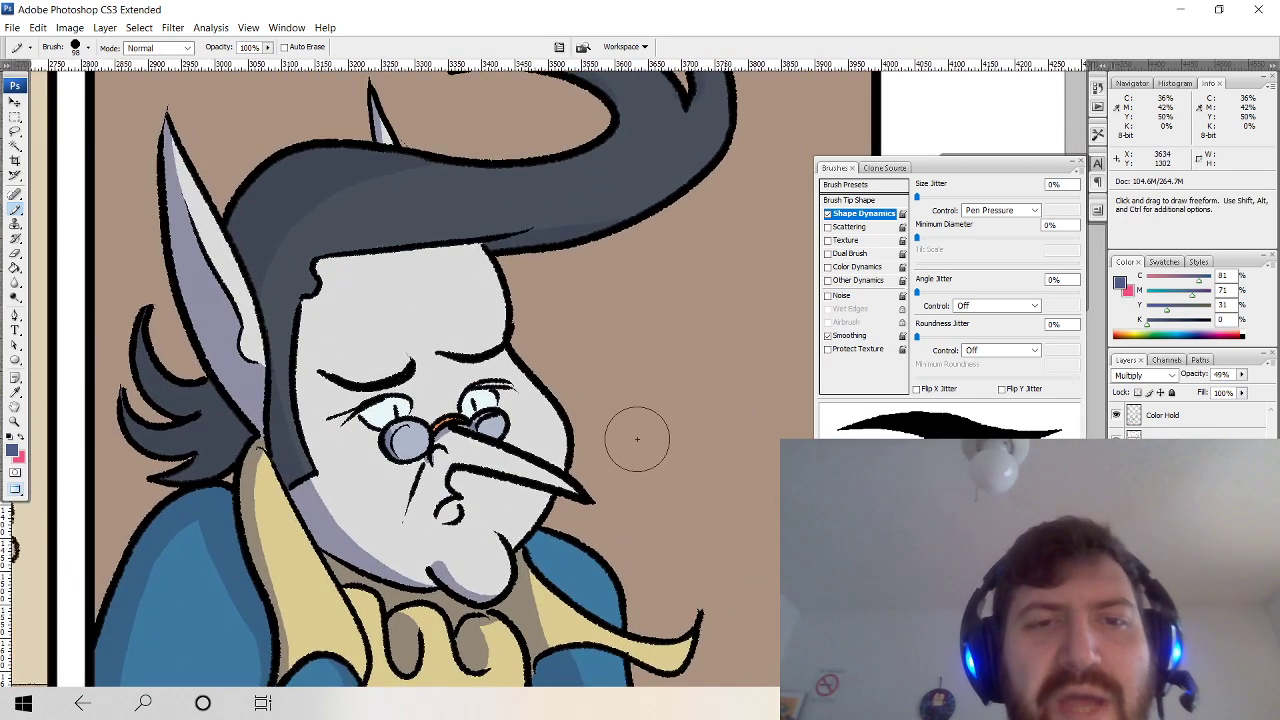
{"action": "key", "text": "ctrl+minus"}
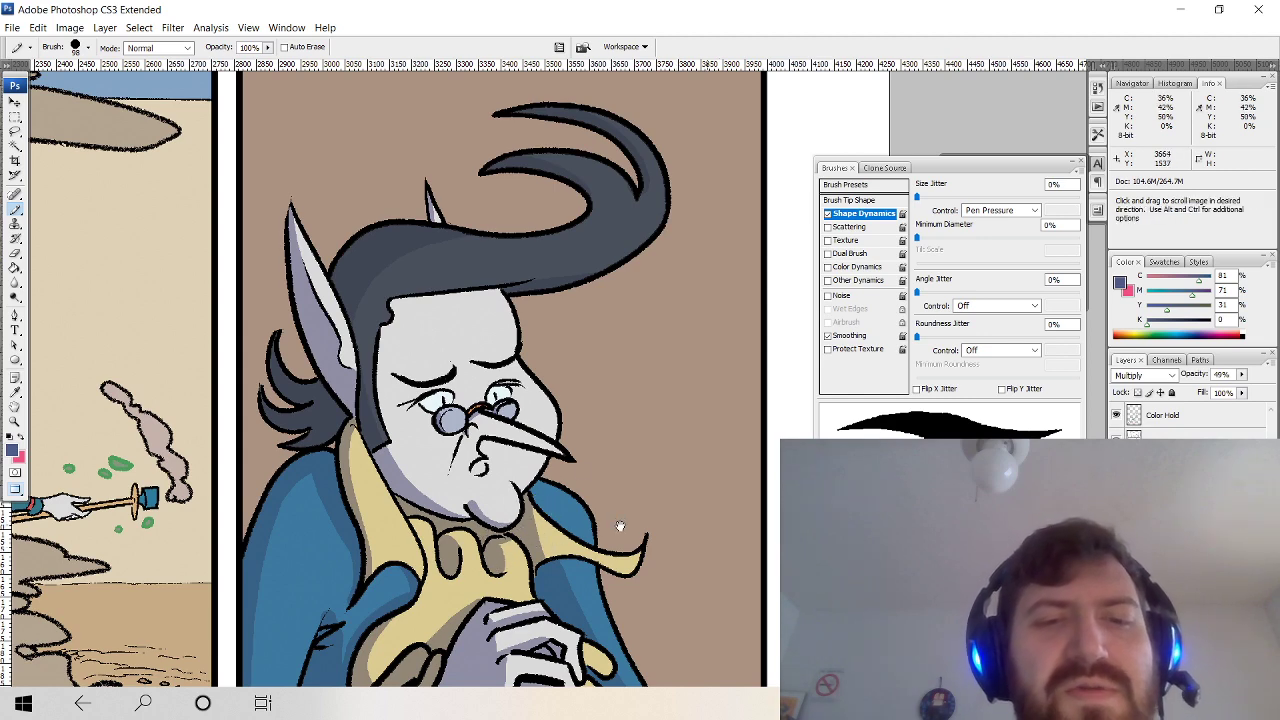
{"action": "left_click_drag", "start_coordinate": [623, 529], "coordinate": [580, 407]}
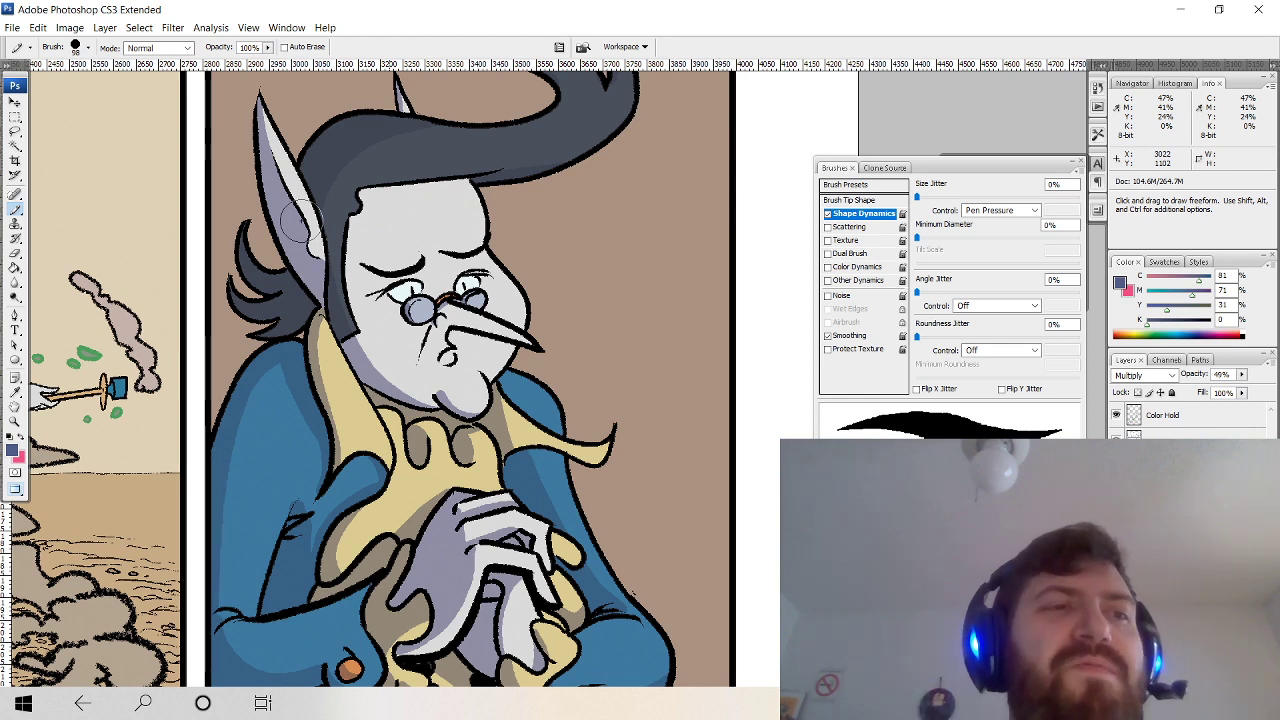
{"action": "key", "text": "e"}
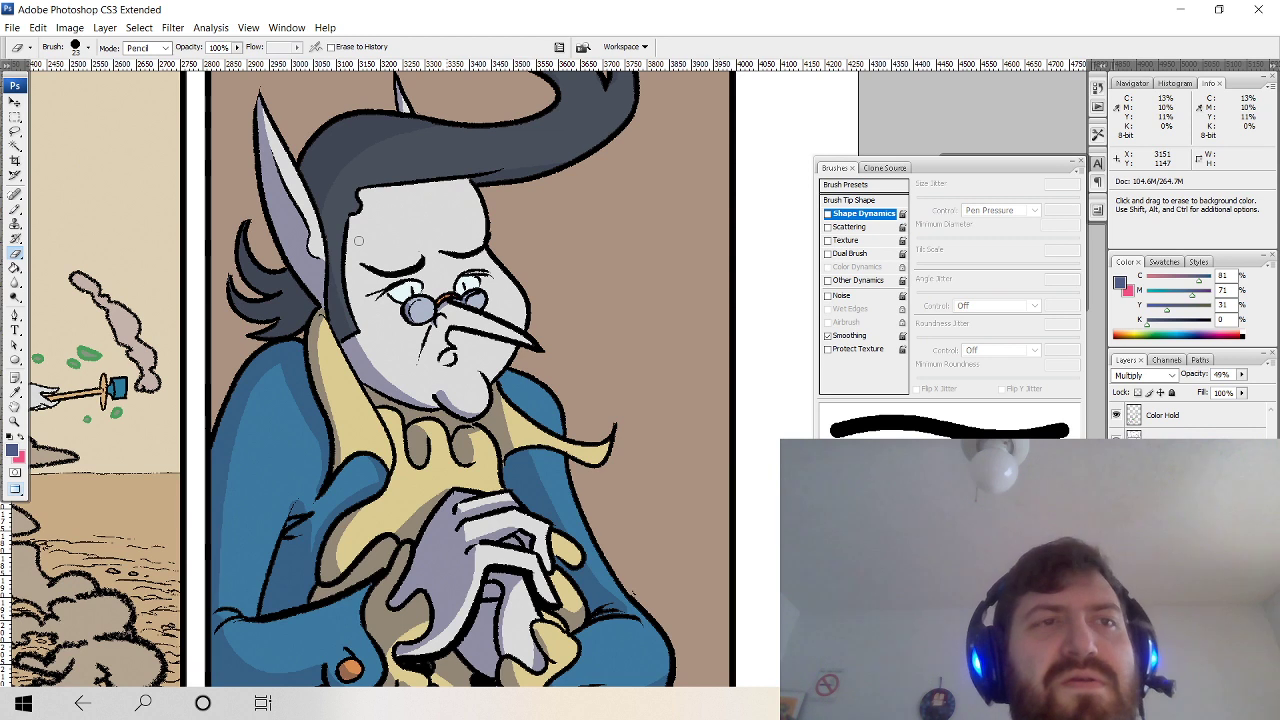
{"action": "left_click", "coordinate": [146, 47]}
{"action": "left_click", "coordinate": [138, 58]}
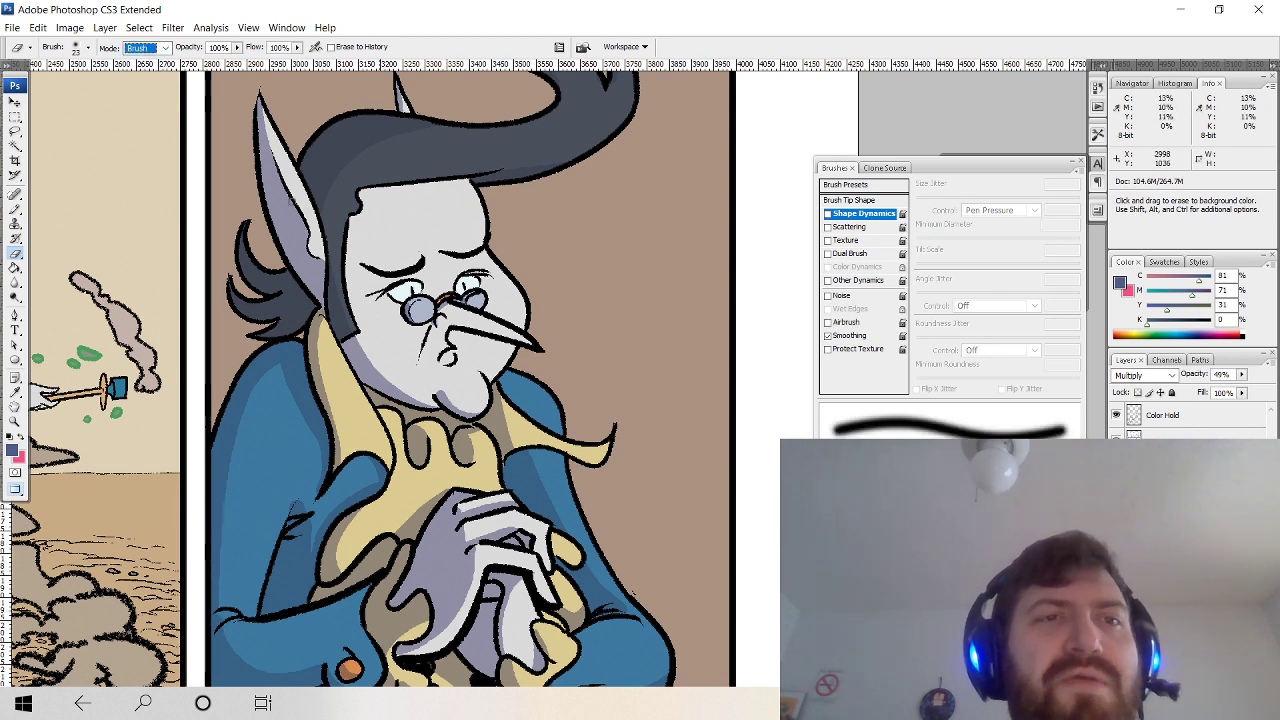
{"action": "left_click", "coordinate": [88, 47]}
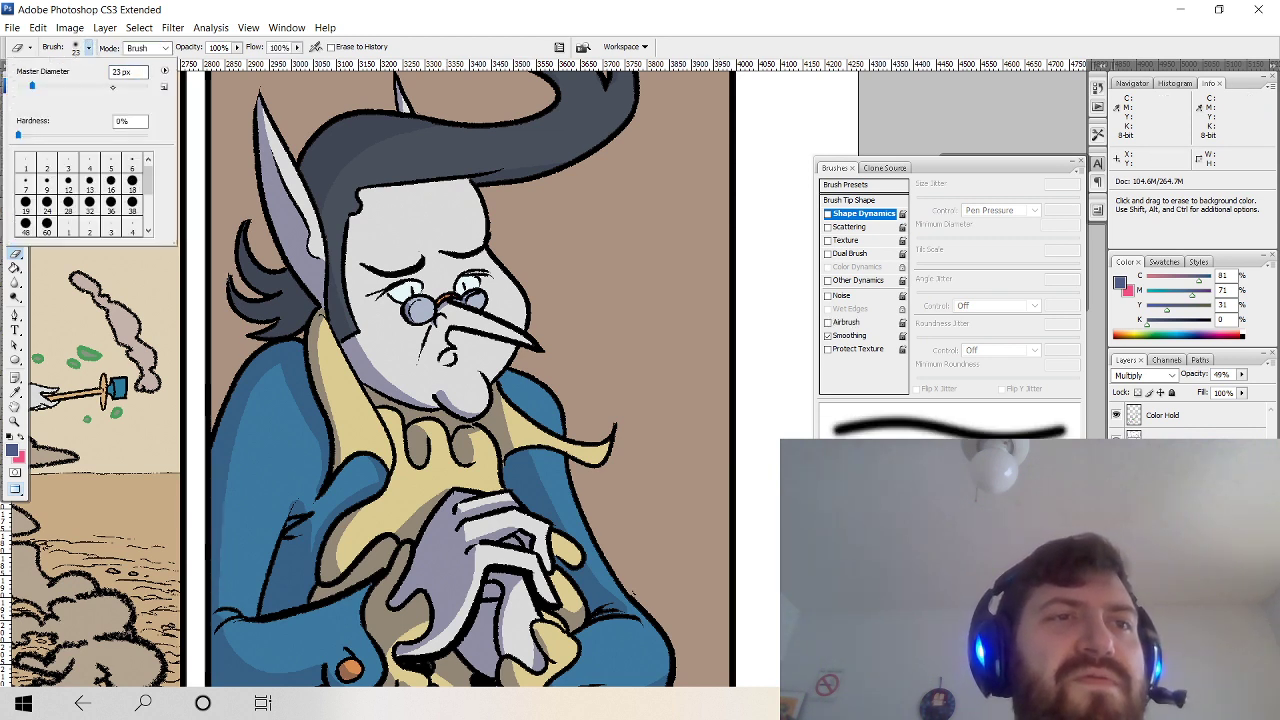
{"action": "left_click", "coordinate": [116, 87]}
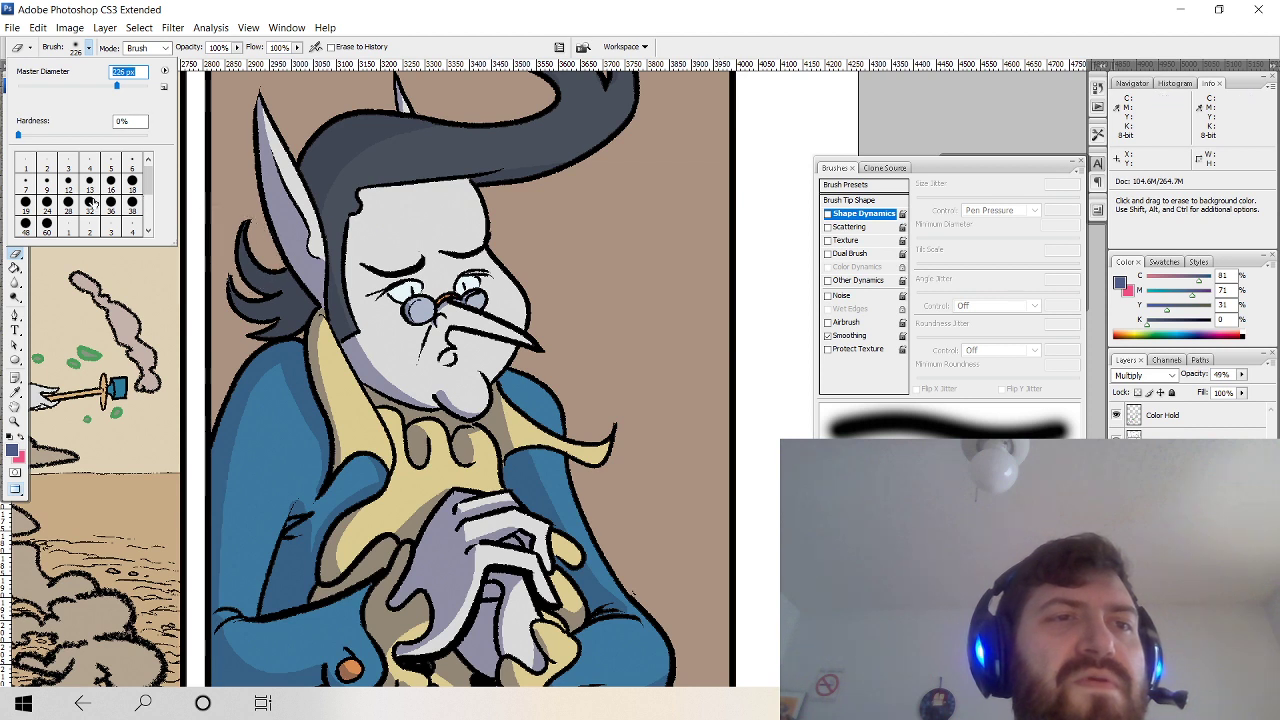
{"action": "left_click_drag", "start_coordinate": [151, 172], "coordinate": [150, 208]}
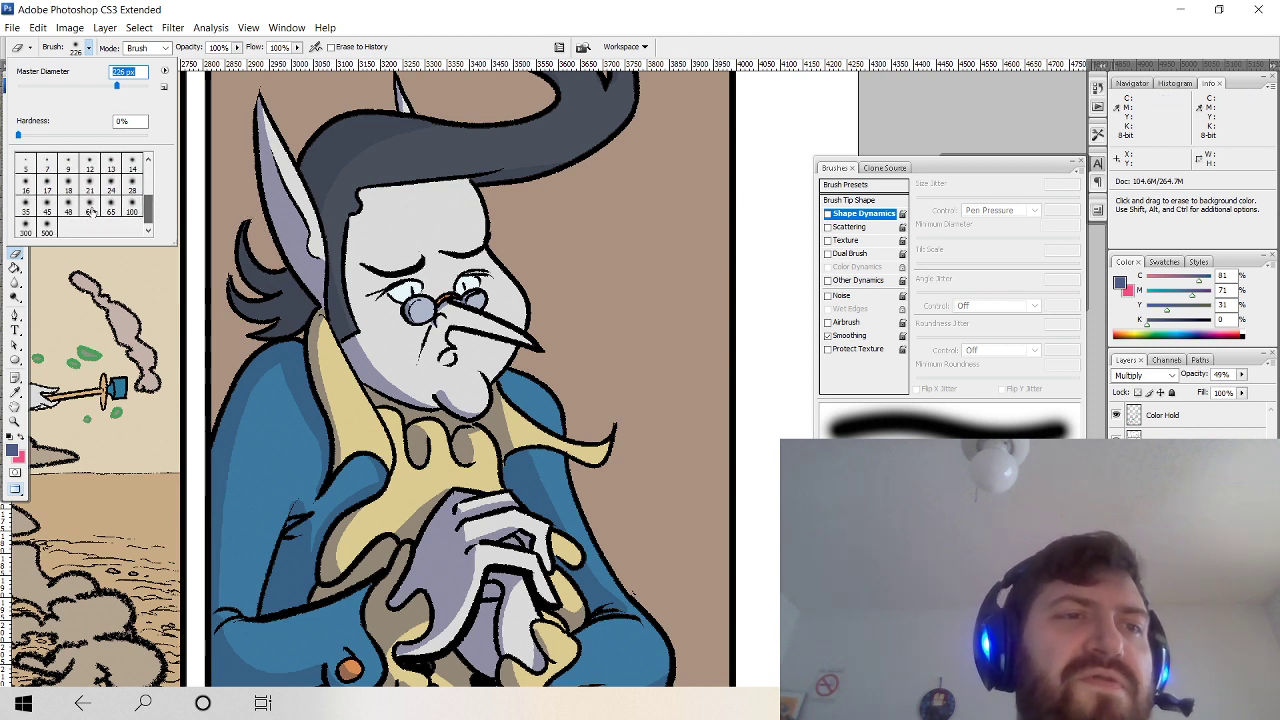
{"action": "left_click", "coordinate": [29, 225]}
{"action": "left_click", "coordinate": [442, 225]}
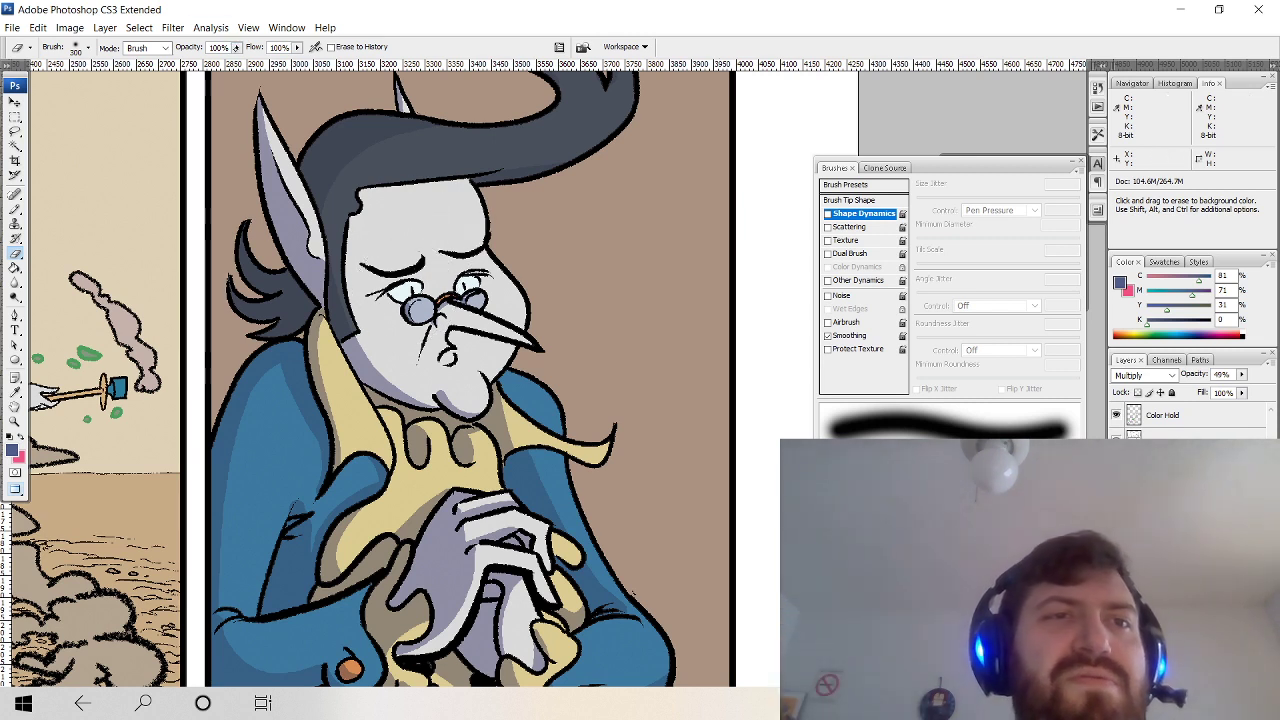
Lower the Eraser's opacity to 24% and soften the Multiply shadows across the face, hair, coat, shirt and hands.
{"action": "left_click", "coordinate": [236, 47]}
{"action": "left_click", "coordinate": [341, 15]}
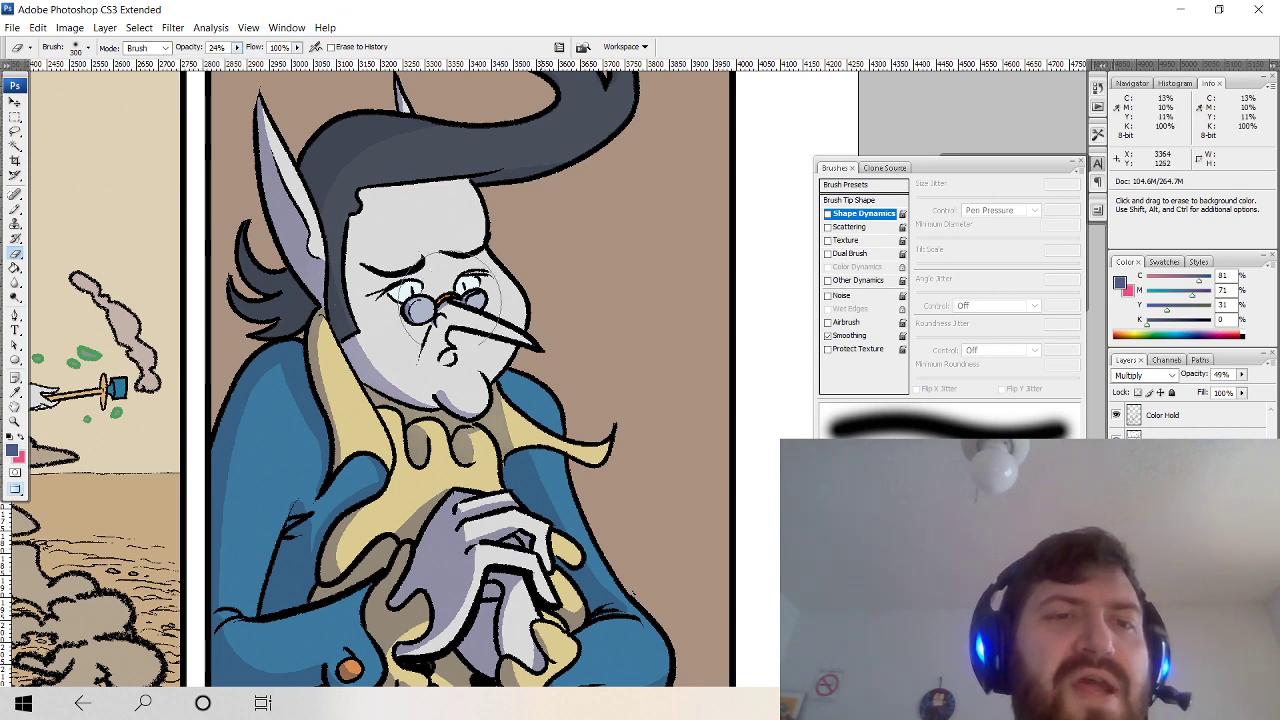
{"action": "left_click_drag", "start_coordinate": [452, 237], "coordinate": [462, 320]}
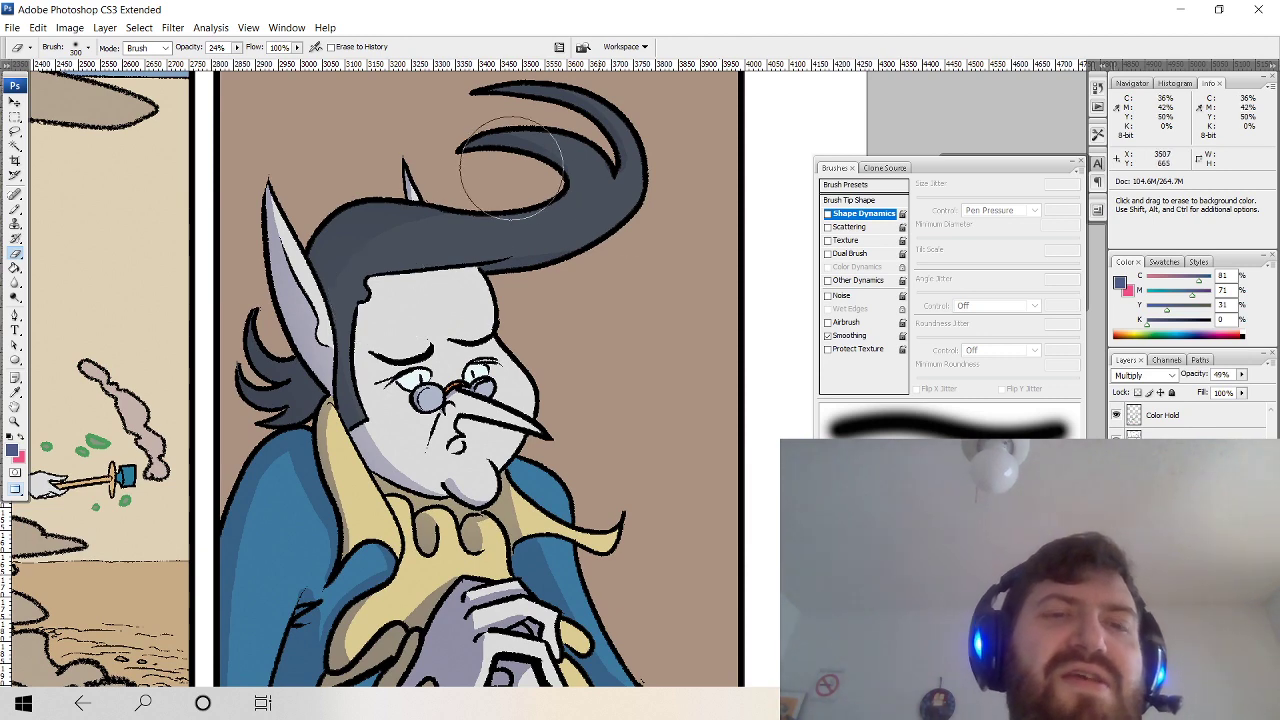
{"action": "left_click_drag", "start_coordinate": [531, 465], "coordinate": [497, 325]}
{"action": "left_click_drag", "start_coordinate": [460, 247], "coordinate": [386, 118]}
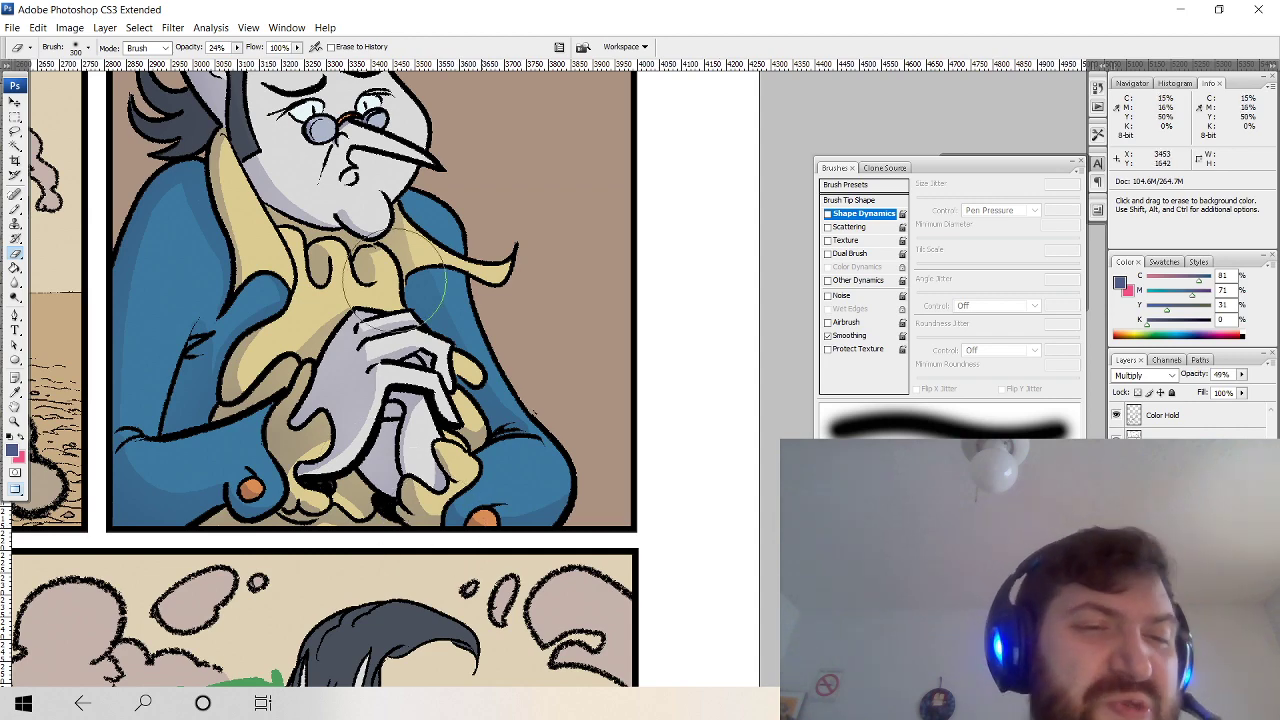
{"action": "key", "text": "space"}
{"action": "left_click_drag", "start_coordinate": [474, 277], "coordinate": [480, 483]}
{"action": "left_click_drag", "start_coordinate": [494, 252], "coordinate": [476, 392]}
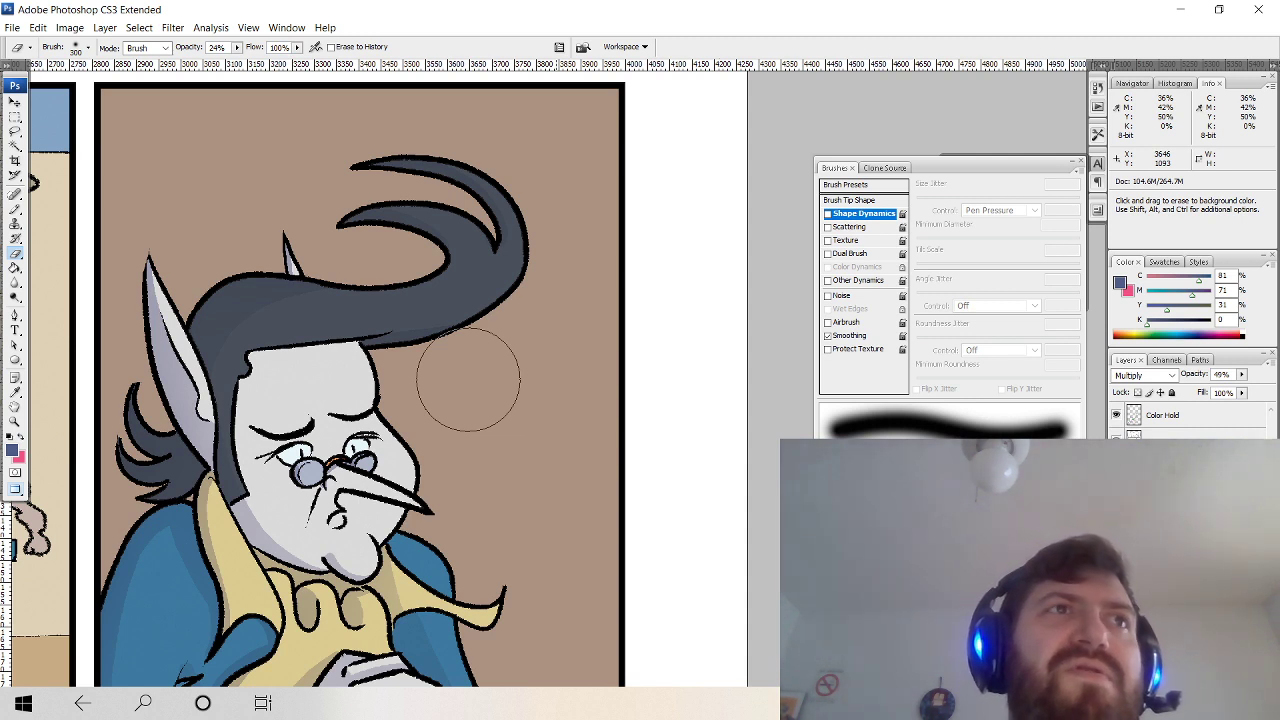
Select the character's area against the brown background with the Magic Wand on a Normal layer, and mix a light blue of C 56, M 26, Y 6.
{"action": "left_click_drag", "start_coordinate": [468, 380], "coordinate": [500, 225]}
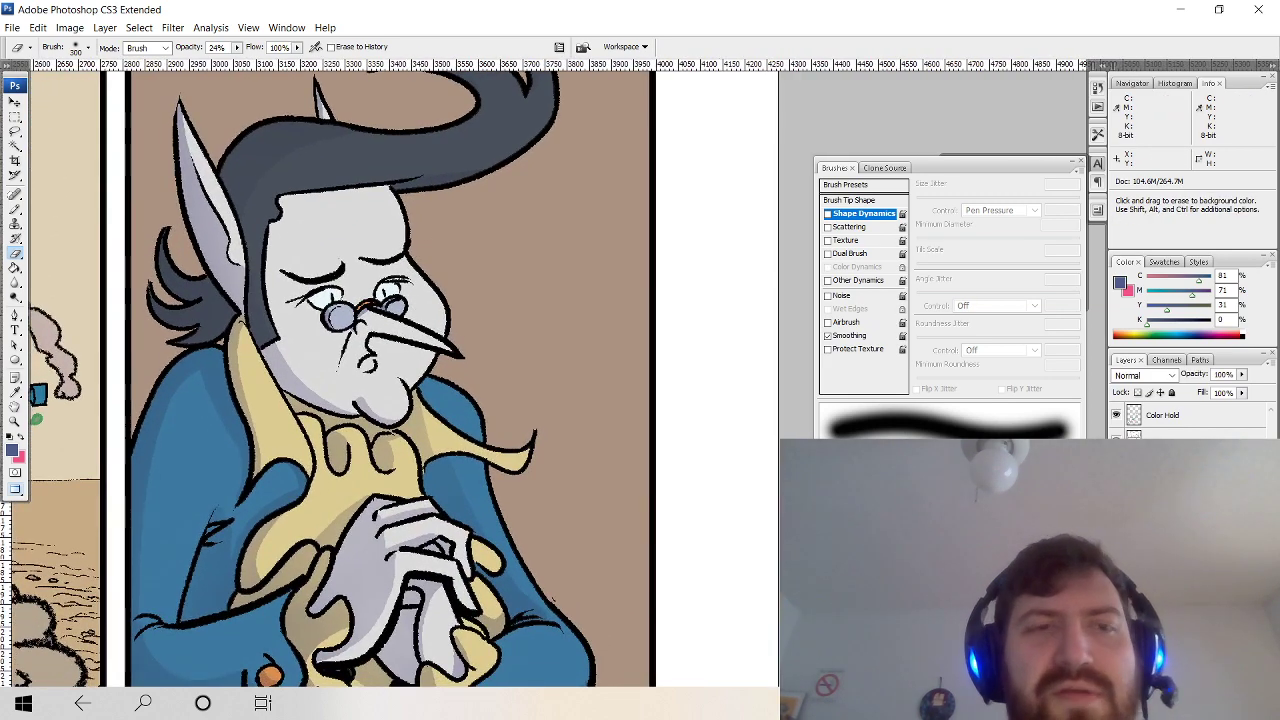
{"action": "key", "text": "w"}
{"action": "left_click", "coordinate": [332, 268]}
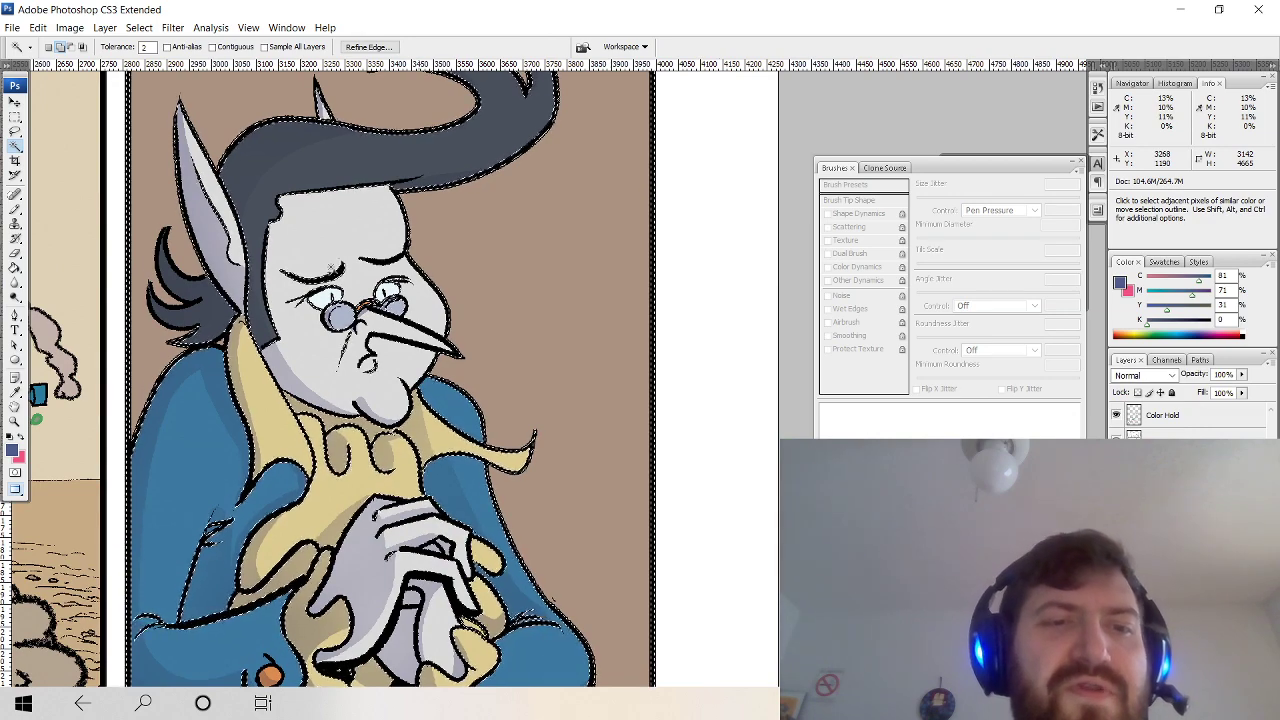
{"action": "key", "text": "x"}
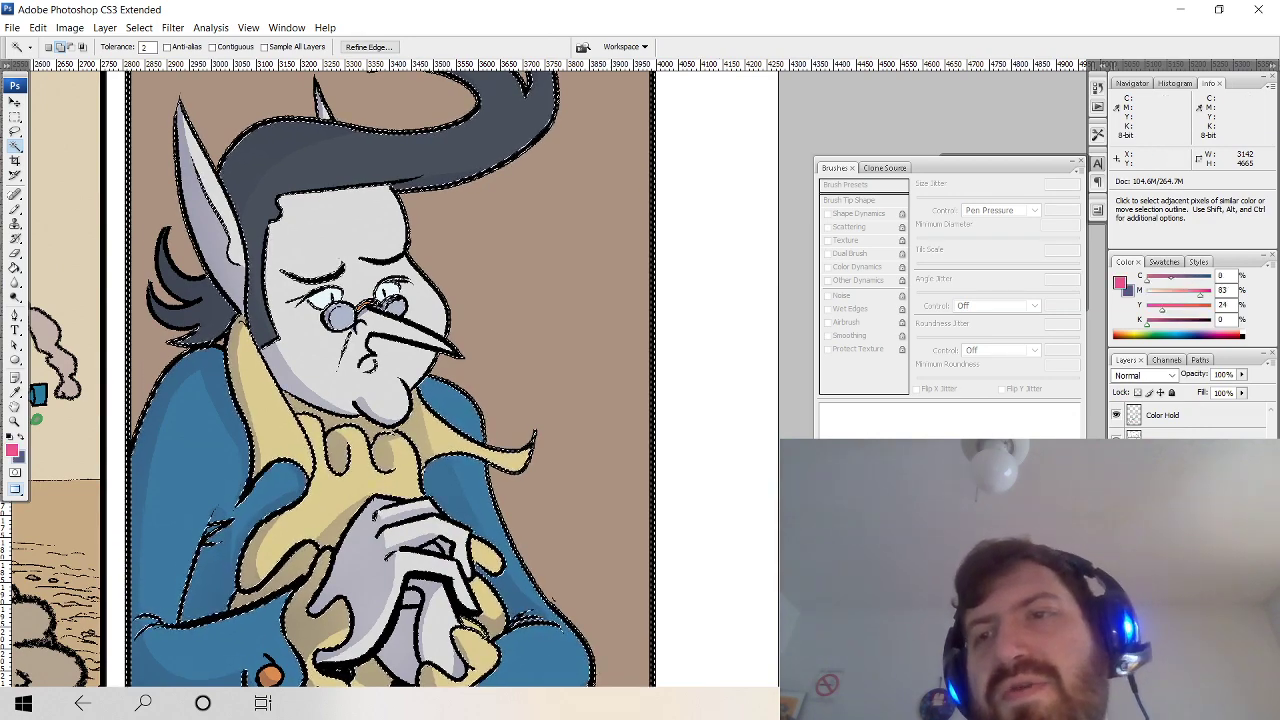
{"action": "left_click", "coordinate": [1155, 291]}
{"action": "left_click", "coordinate": [1183, 278]}
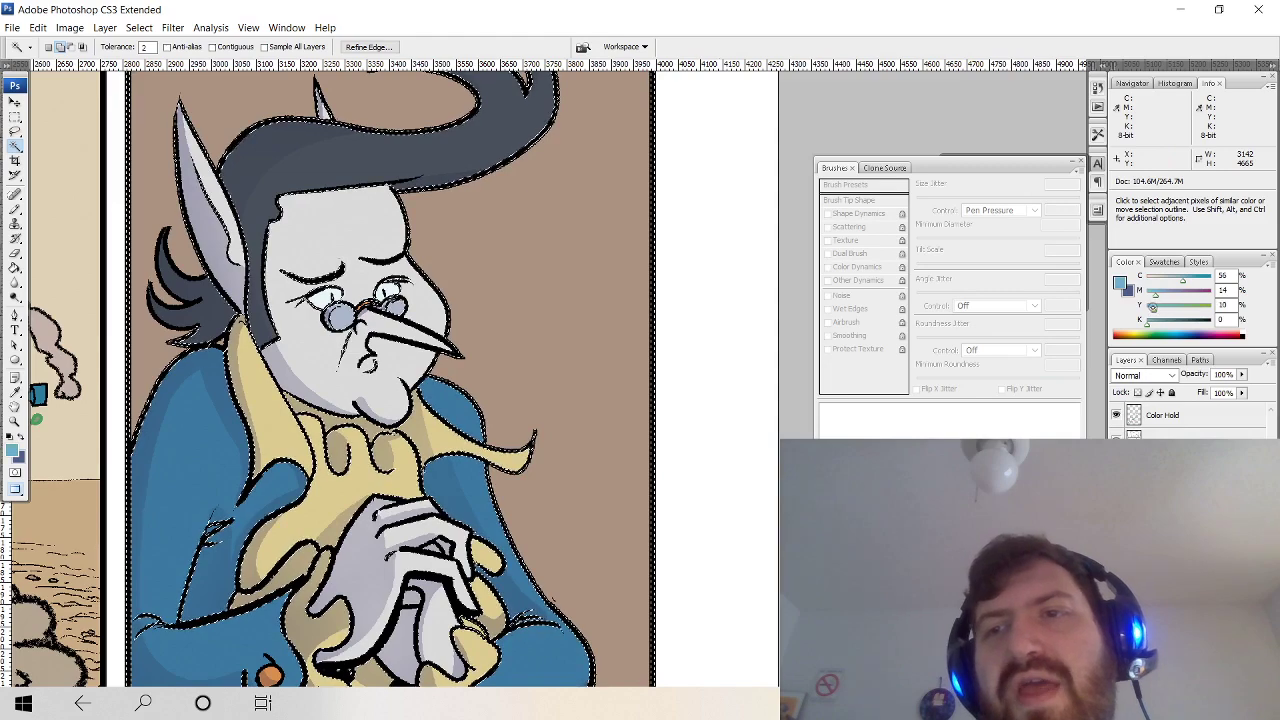
{"action": "left_click_drag", "start_coordinate": [1155, 292], "coordinate": [1160, 295]}
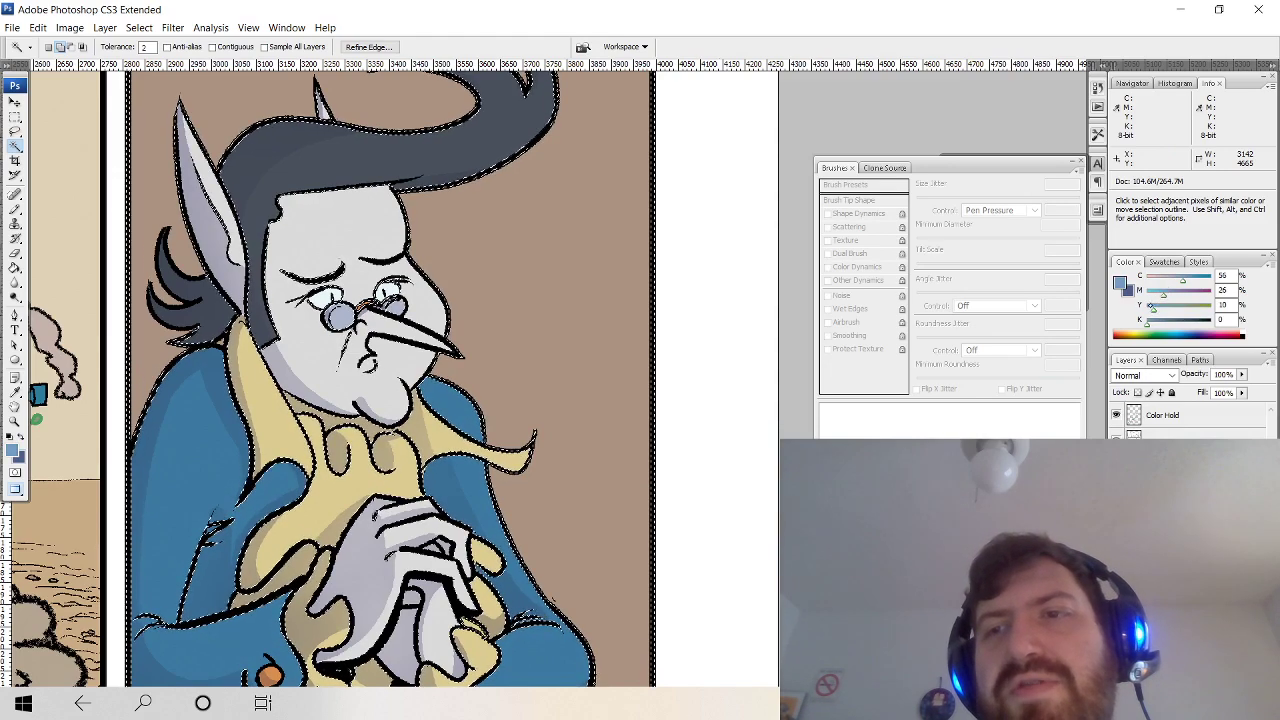
Switch to the Brush tool with a soft 500 px tip at 25% opacity and glaze blue over the near ear.
{"action": "key", "text": "b"}
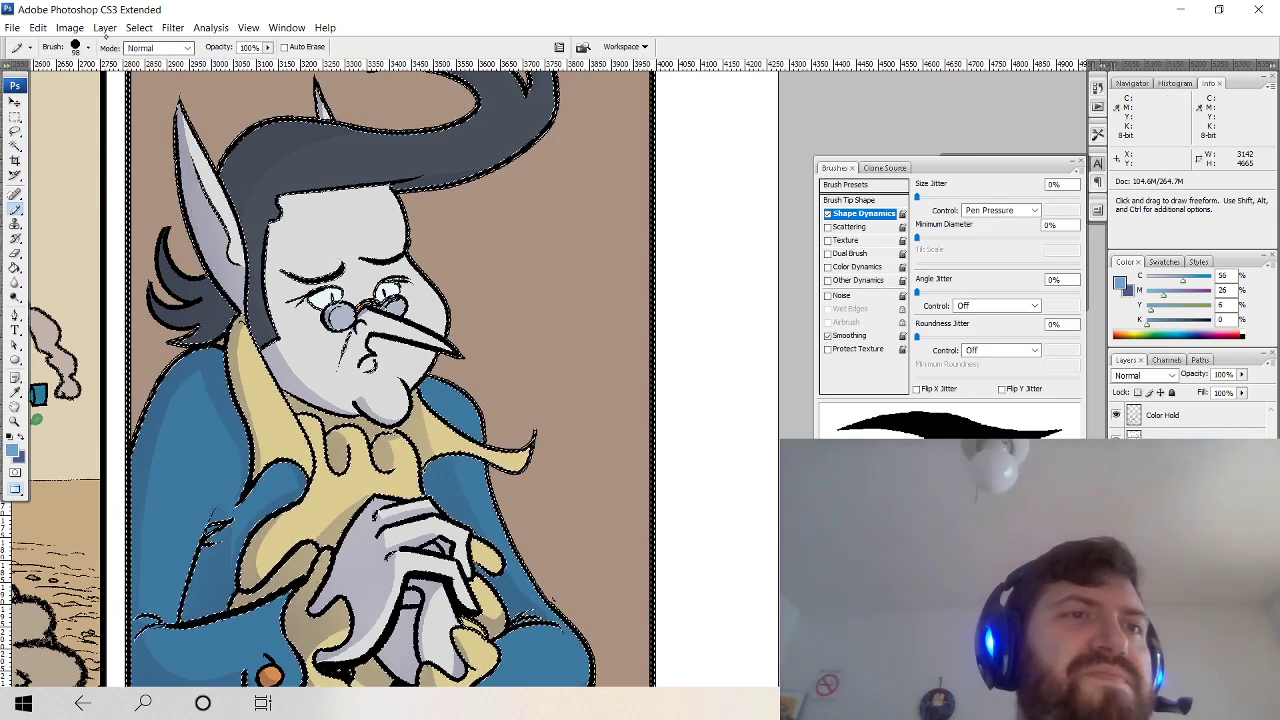
{"action": "left_click", "coordinate": [15, 208]}
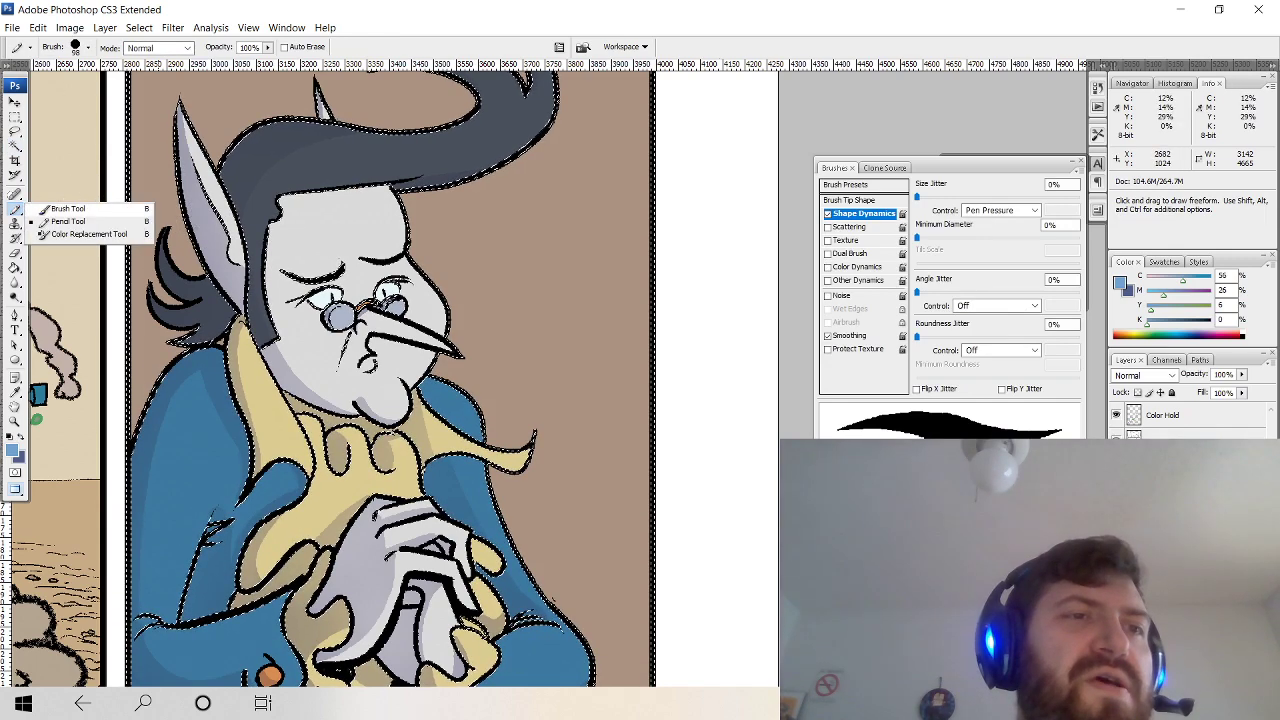
{"action": "left_click", "coordinate": [68, 208]}
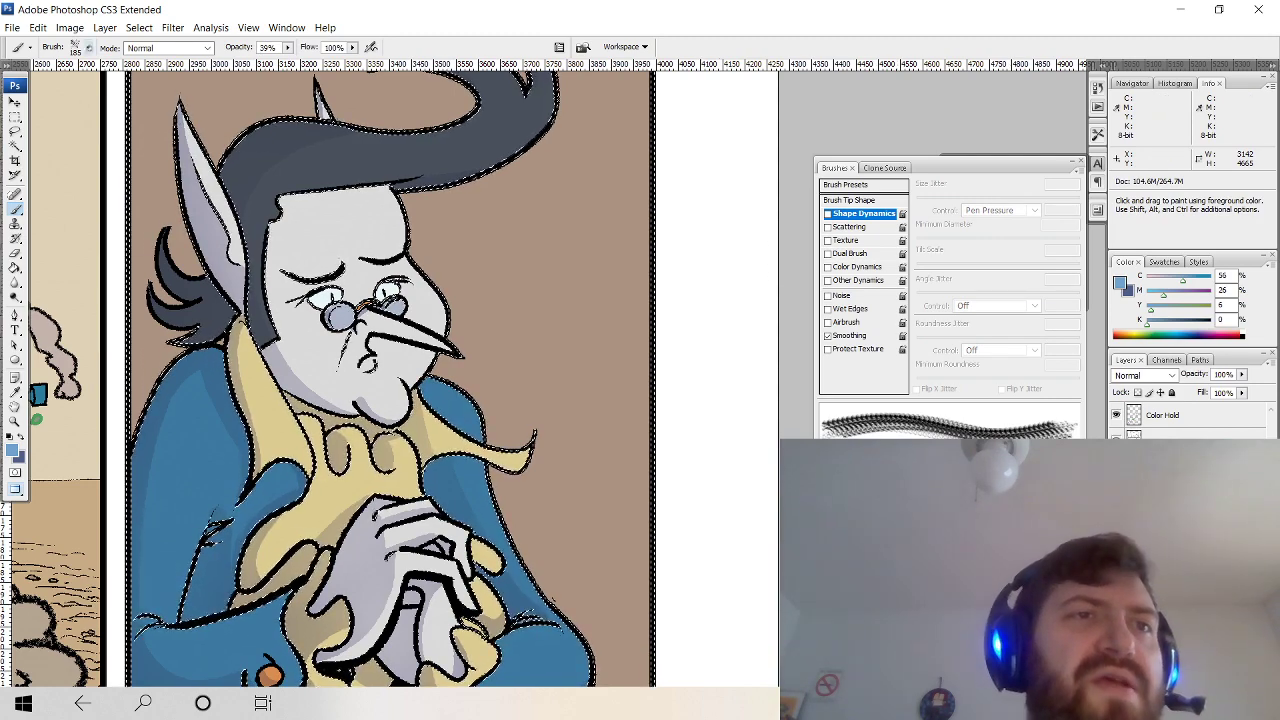
{"action": "left_click", "coordinate": [88, 47]}
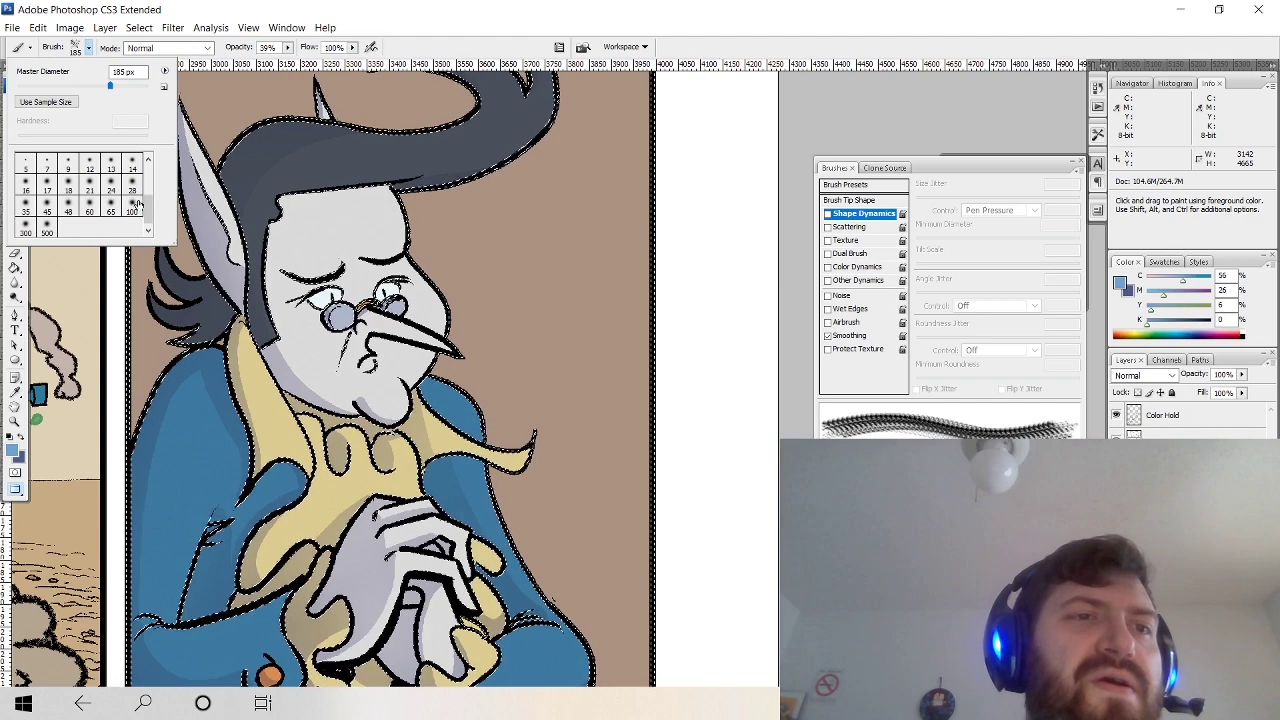
{"action": "left_click", "coordinate": [40, 232]}
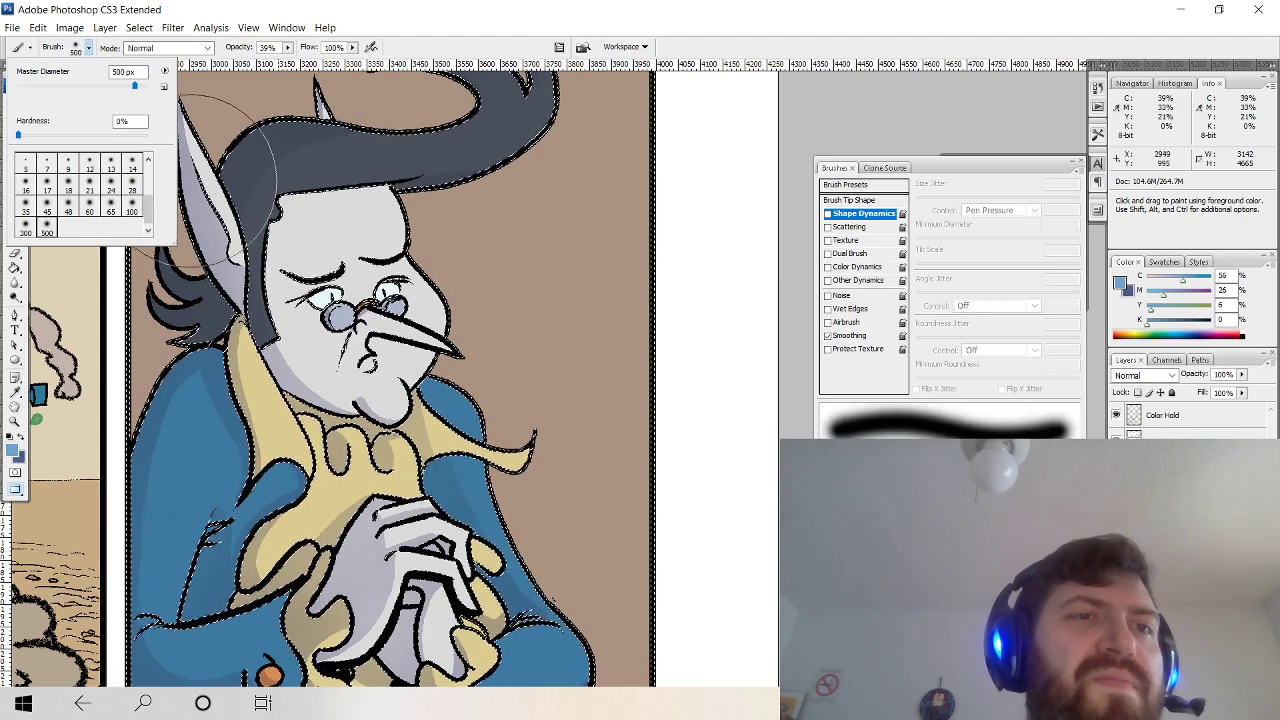
{"action": "left_click", "coordinate": [558, 22]}
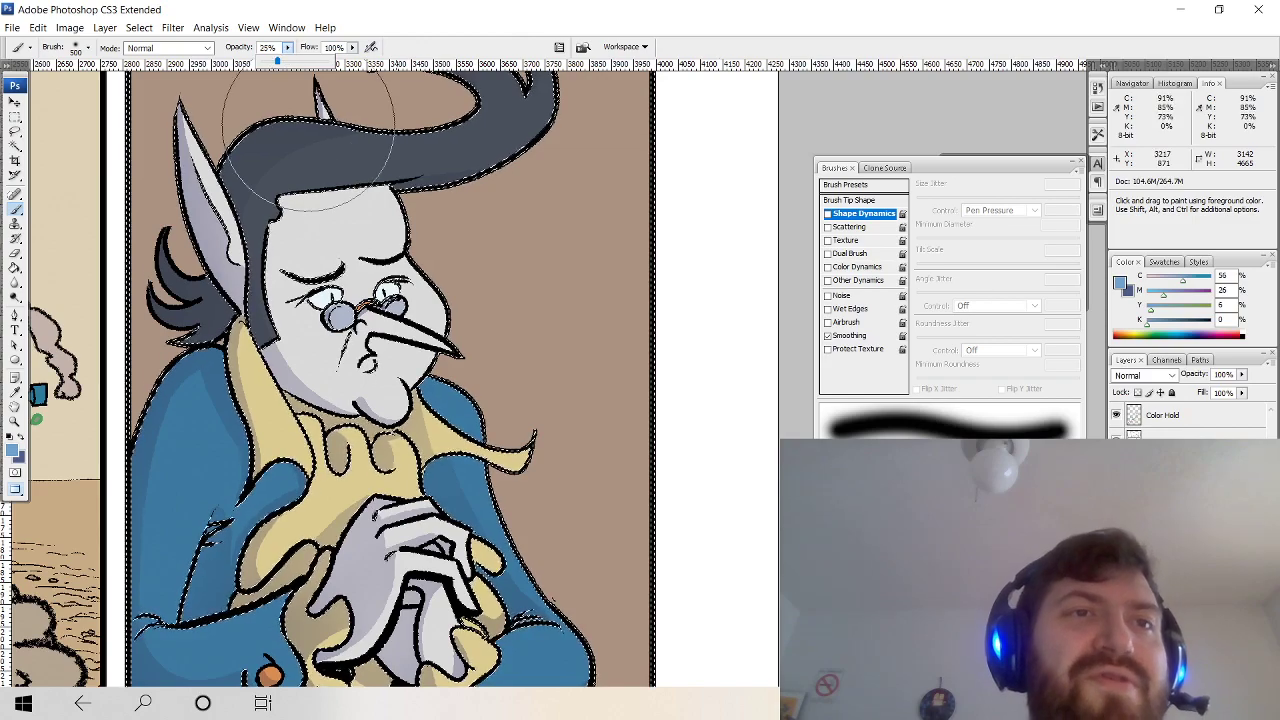
{"action": "left_click_drag", "start_coordinate": [522, 240], "coordinate": [528, 323]}
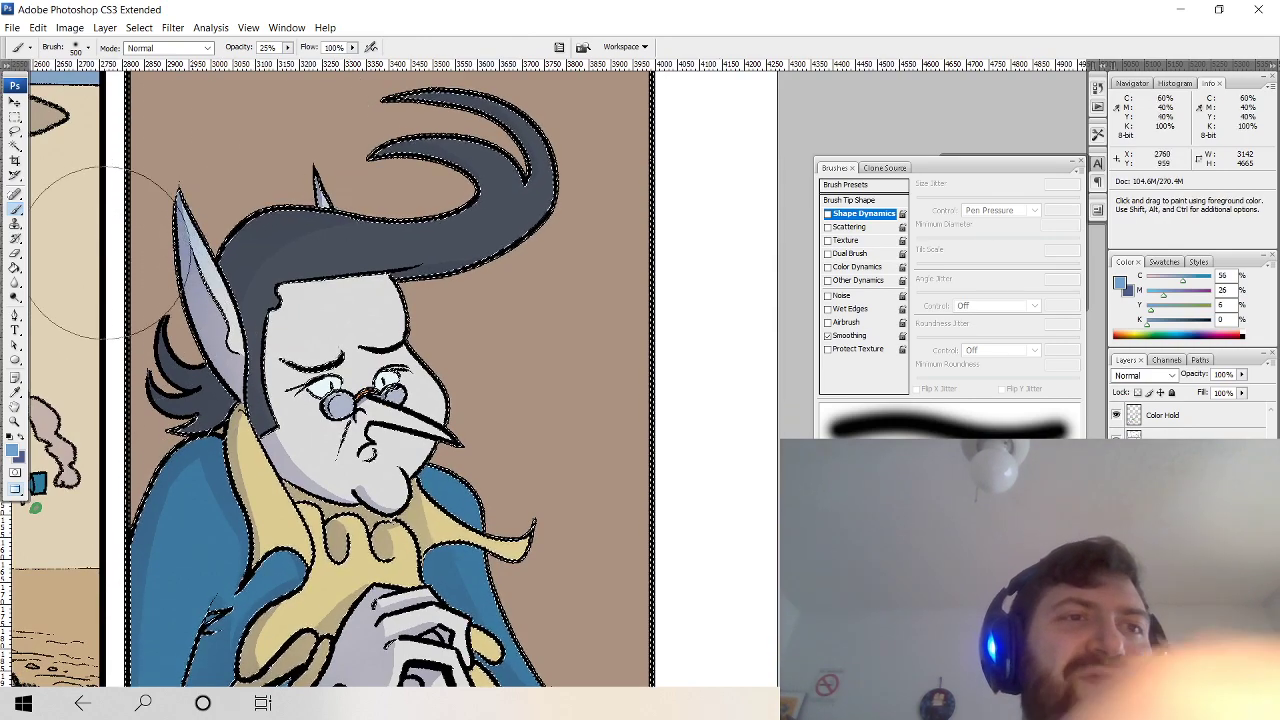
Reduce the soft brush to 119 px and glaze blue over the cheeks, chin, hands and lower coat.
{"action": "left_click", "coordinate": [88, 48]}
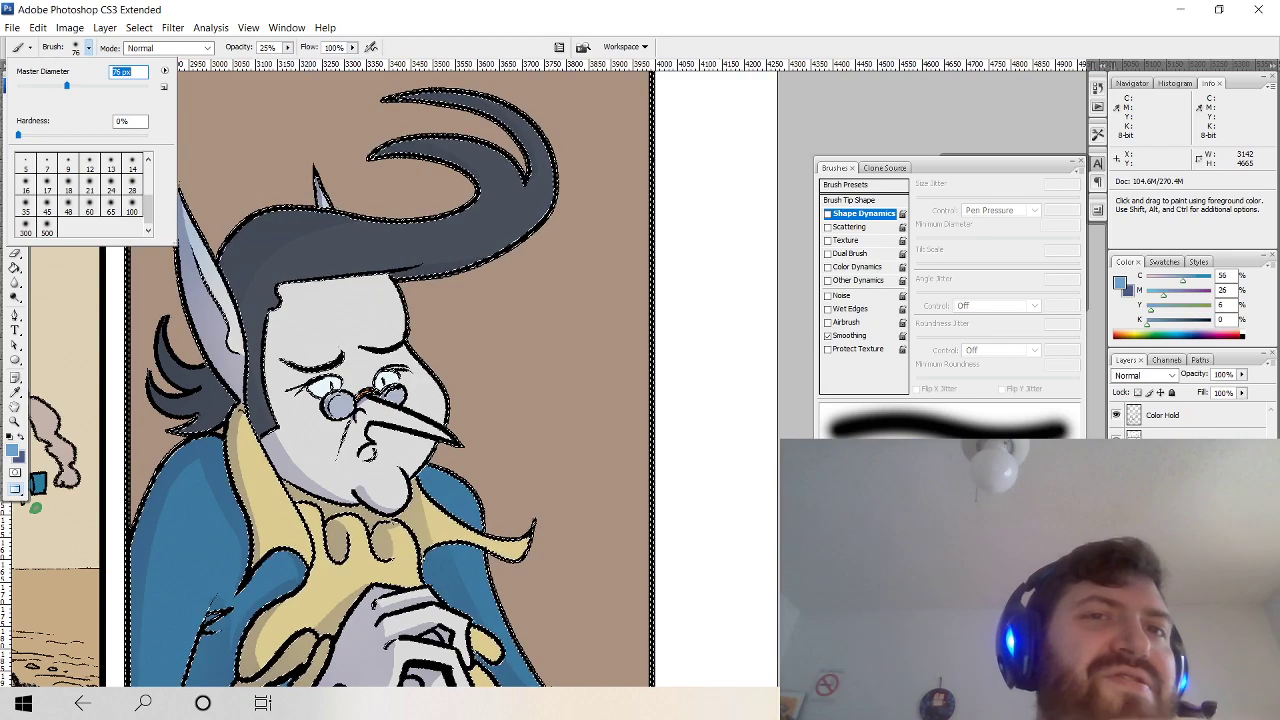
{"action": "left_click", "coordinate": [478, 25]}
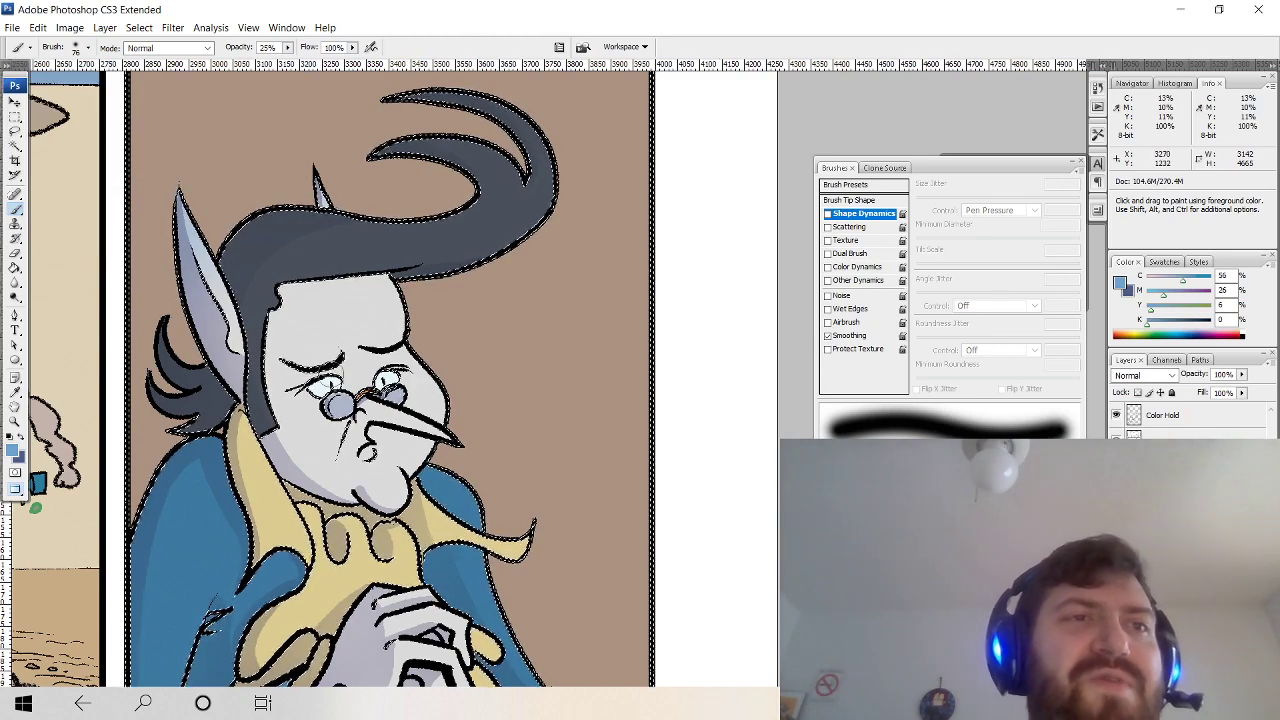
{"action": "left_click", "coordinate": [76, 47]}
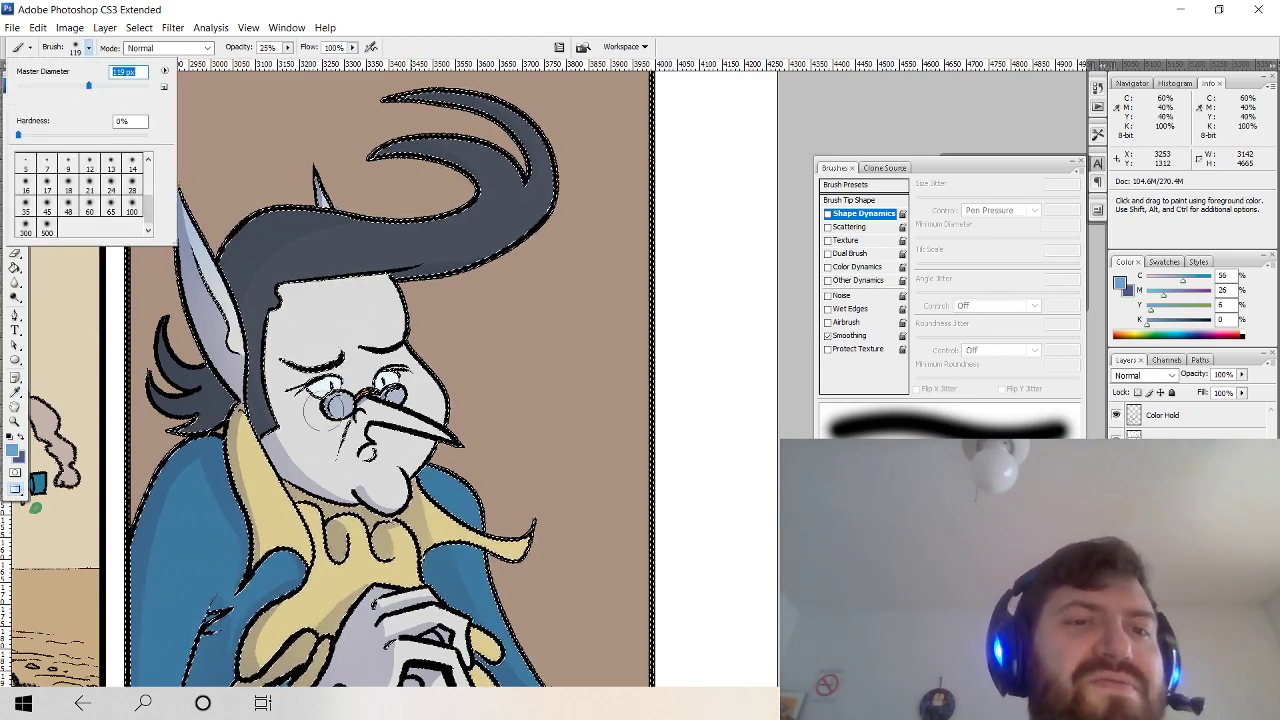
{"action": "left_click", "coordinate": [320, 416]}
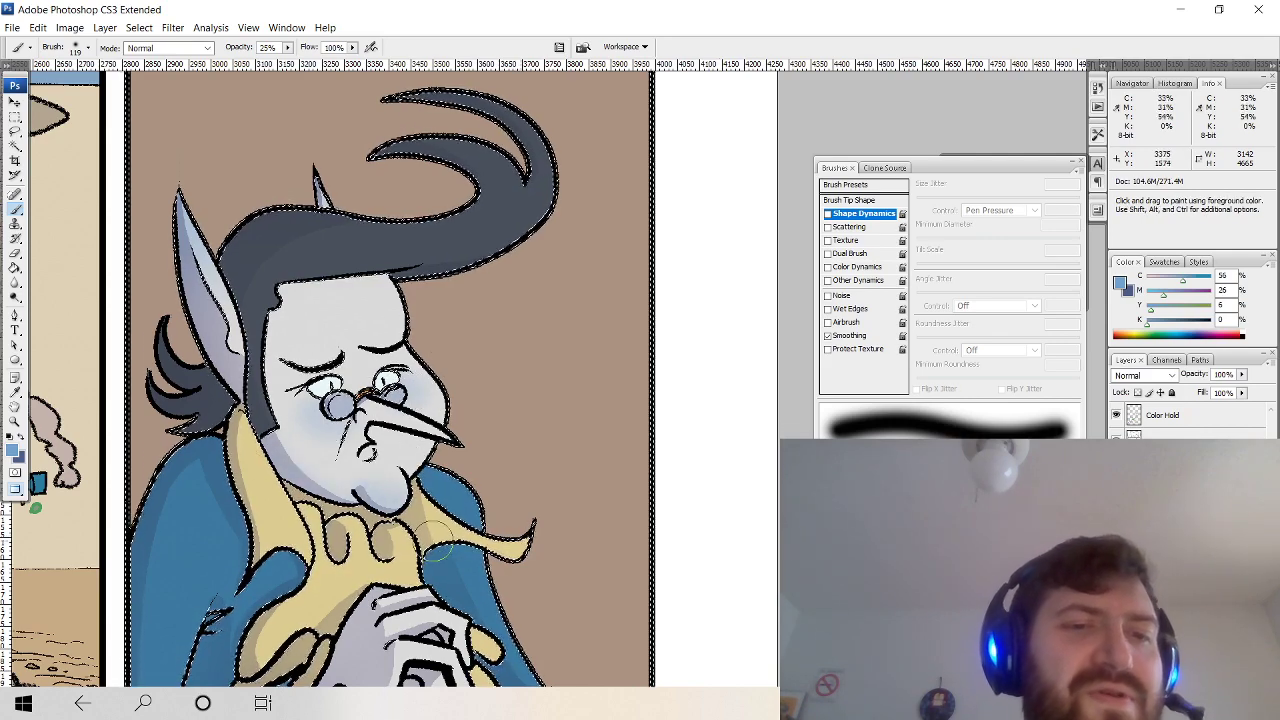
{"action": "left_click_drag", "start_coordinate": [437, 548], "coordinate": [415, 358]}
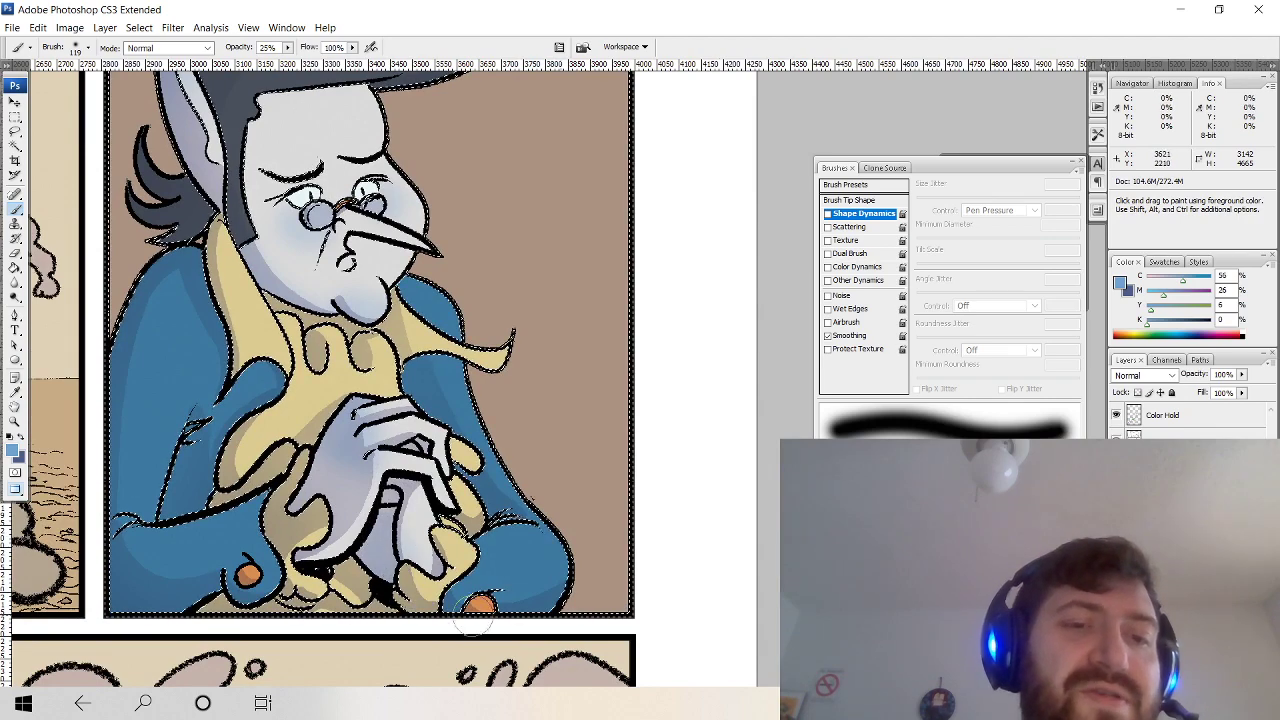
Soften the blue glaze on the coat, face and hands with the 300 px Eraser at 24% opacity, and clear the selection.
{"action": "key", "text": "e"}
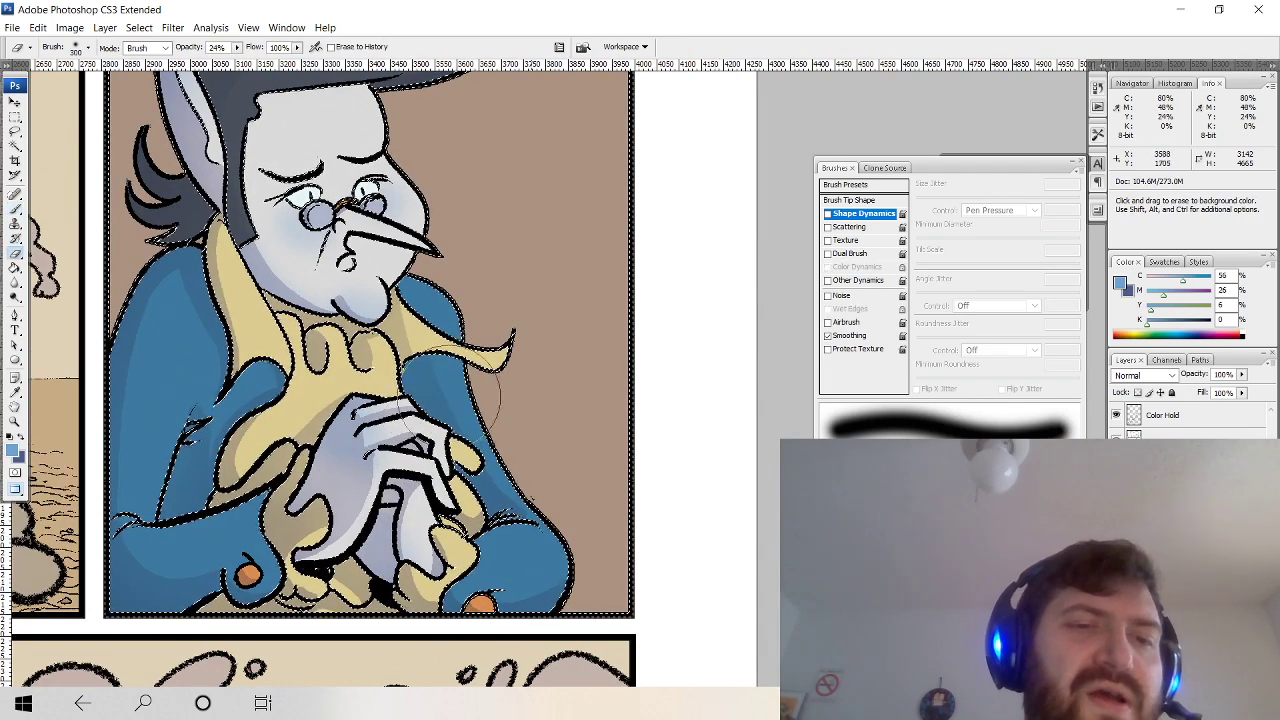
{"action": "left_click_drag", "start_coordinate": [446, 250], "coordinate": [483, 415]}
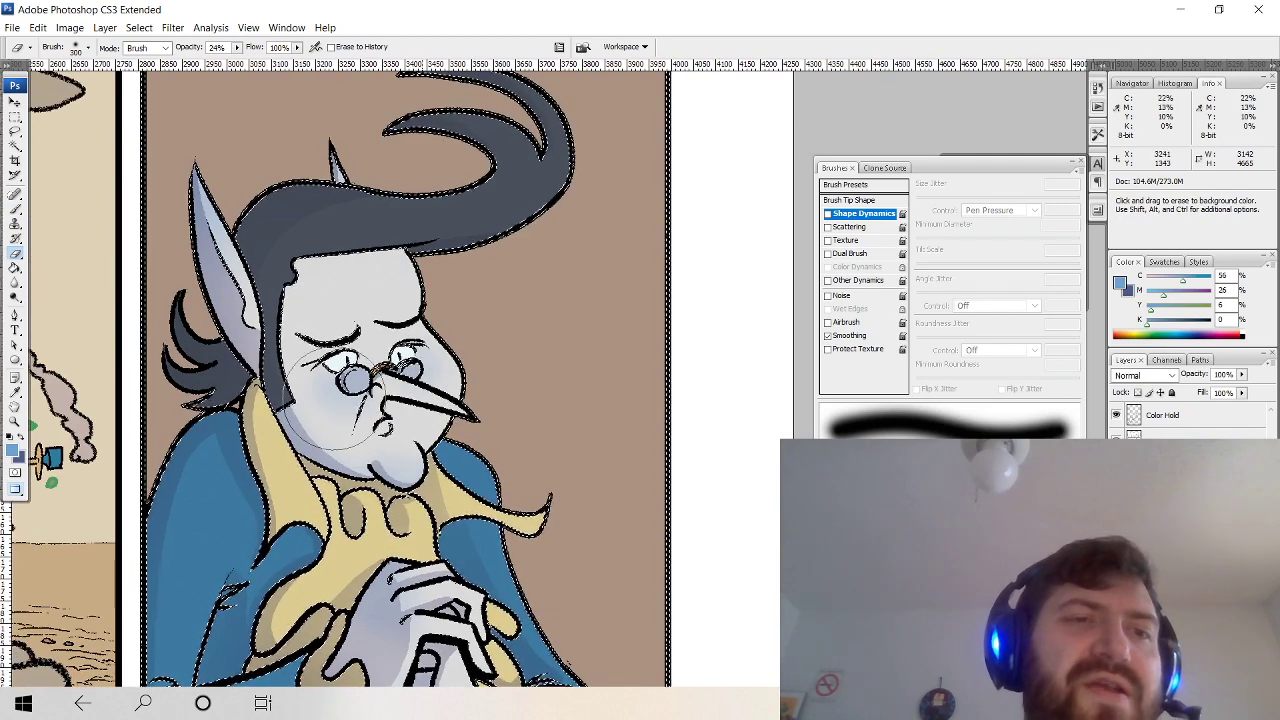
{"action": "left_click_drag", "start_coordinate": [530, 312], "coordinate": [523, 300]}
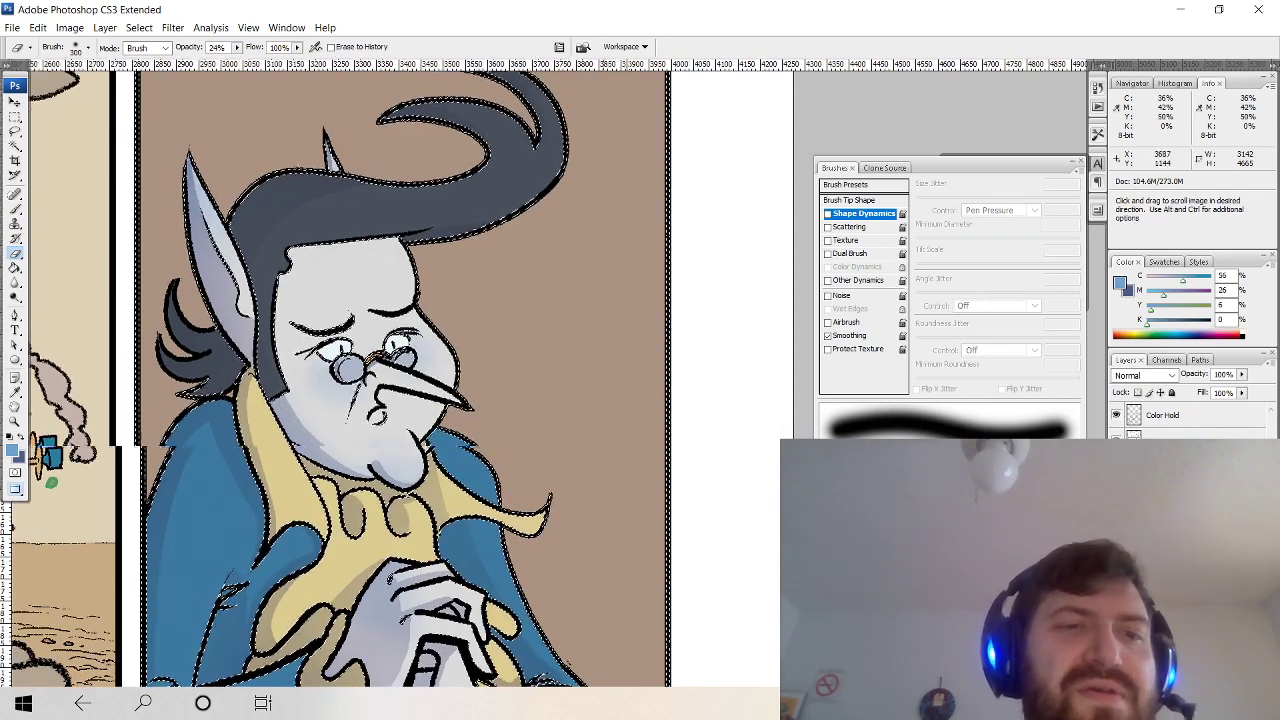
{"action": "left_click_drag", "start_coordinate": [526, 406], "coordinate": [518, 305]}
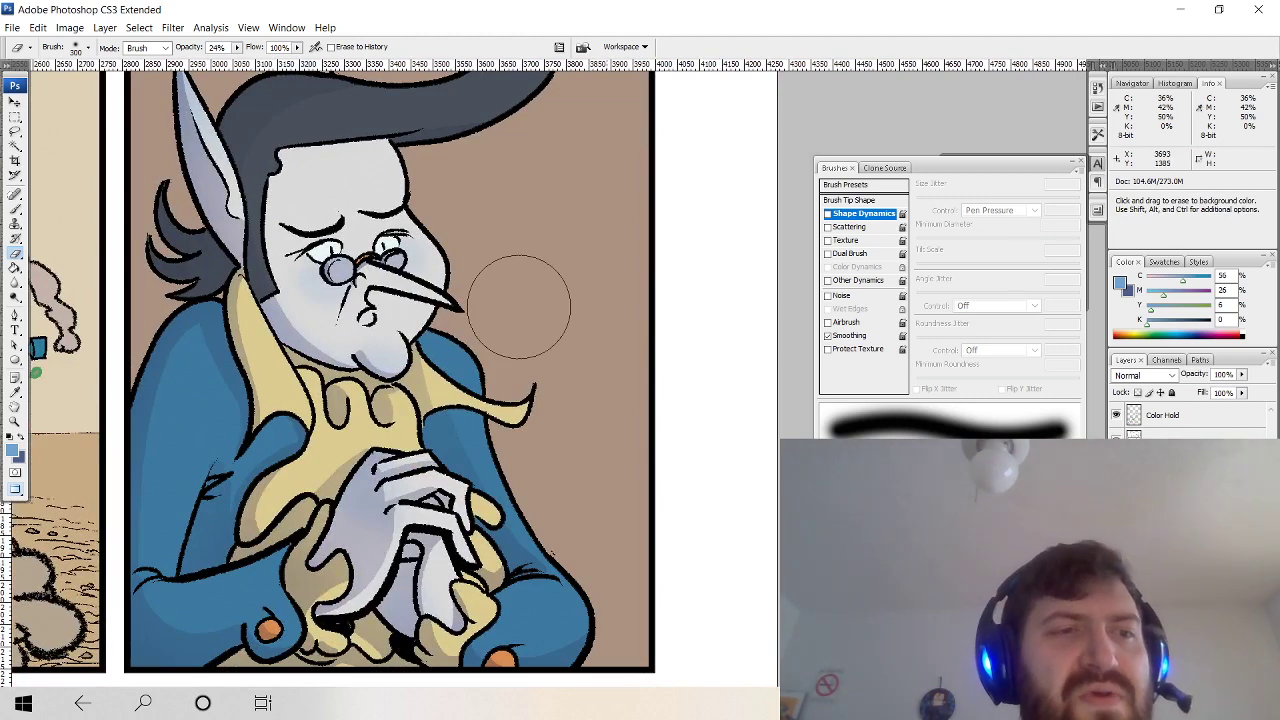
{"action": "left_click_drag", "start_coordinate": [456, 318], "coordinate": [478, 330]}
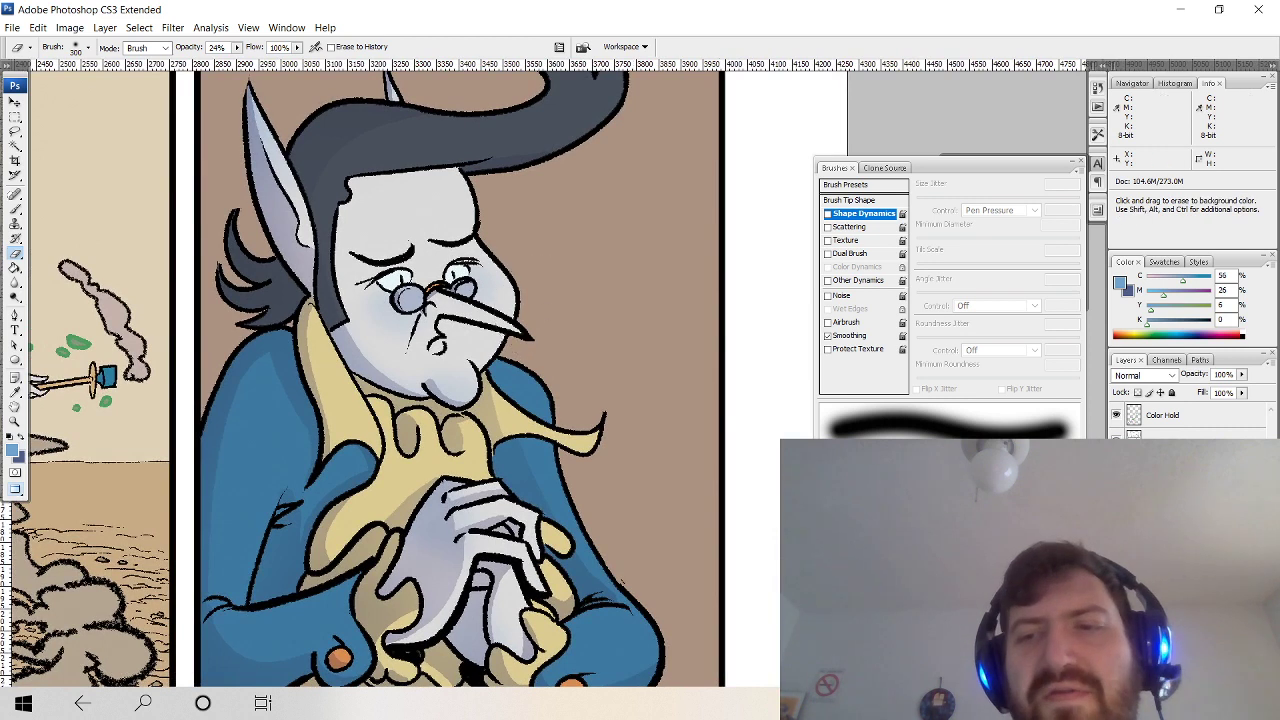
Select the green shapes in the neighbouring panel with the Magic Wand, mix a light green of C 45, M 0, Y 64, and activate the Brush tool.
{"action": "key", "text": "w"}
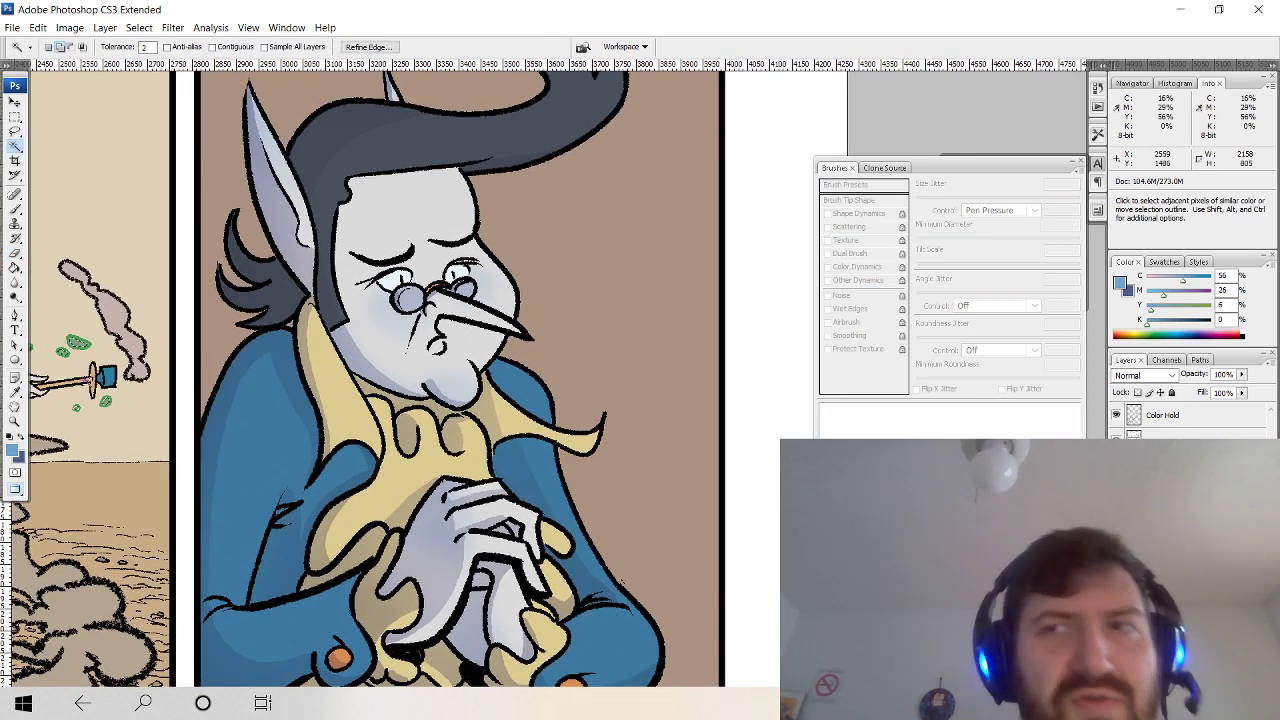
{"action": "mouse_move", "coordinate": [1183, 281]}
{"action": "left_mouse_down"}
{"action": "mouse_move", "coordinate": [1146, 281]}
{"action": "mouse_move", "coordinate": [1146, 295]}
{"action": "mouse_move", "coordinate": [1176, 280]}
{"action": "left_mouse_up"}
{"action": "left_click", "coordinate": [1187, 307]}
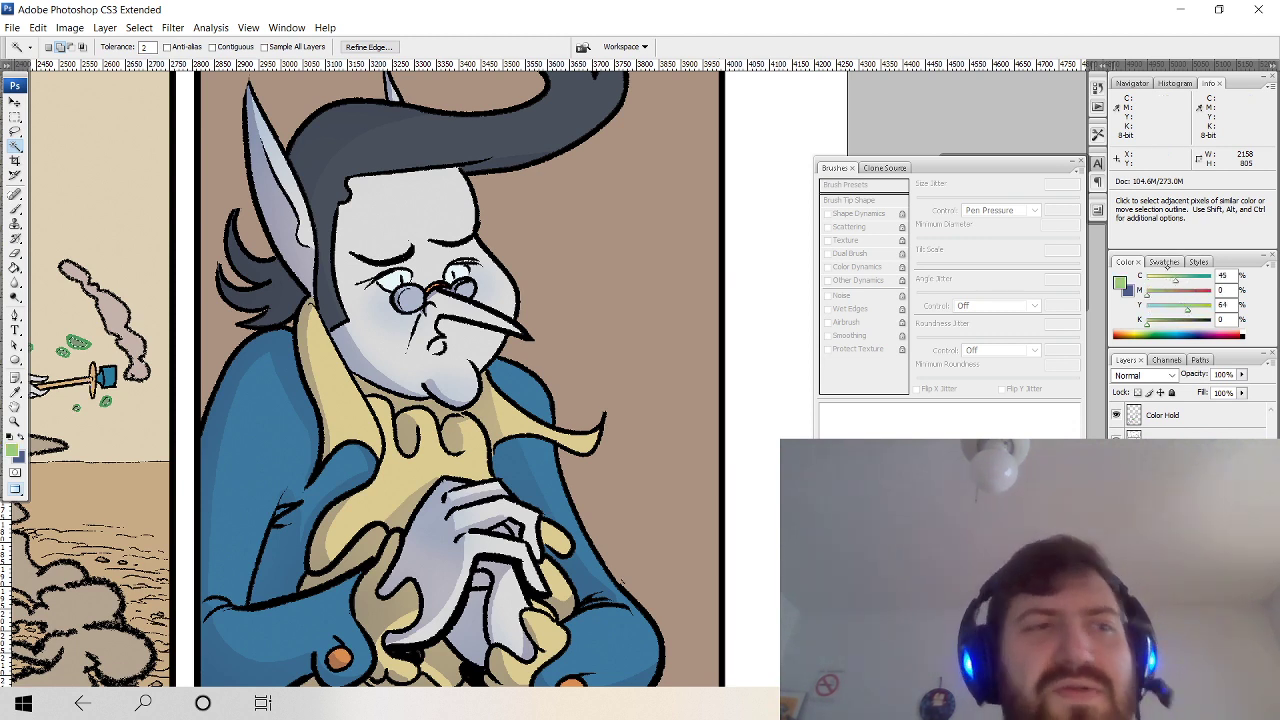
{"action": "left_click", "coordinate": [15, 208]}
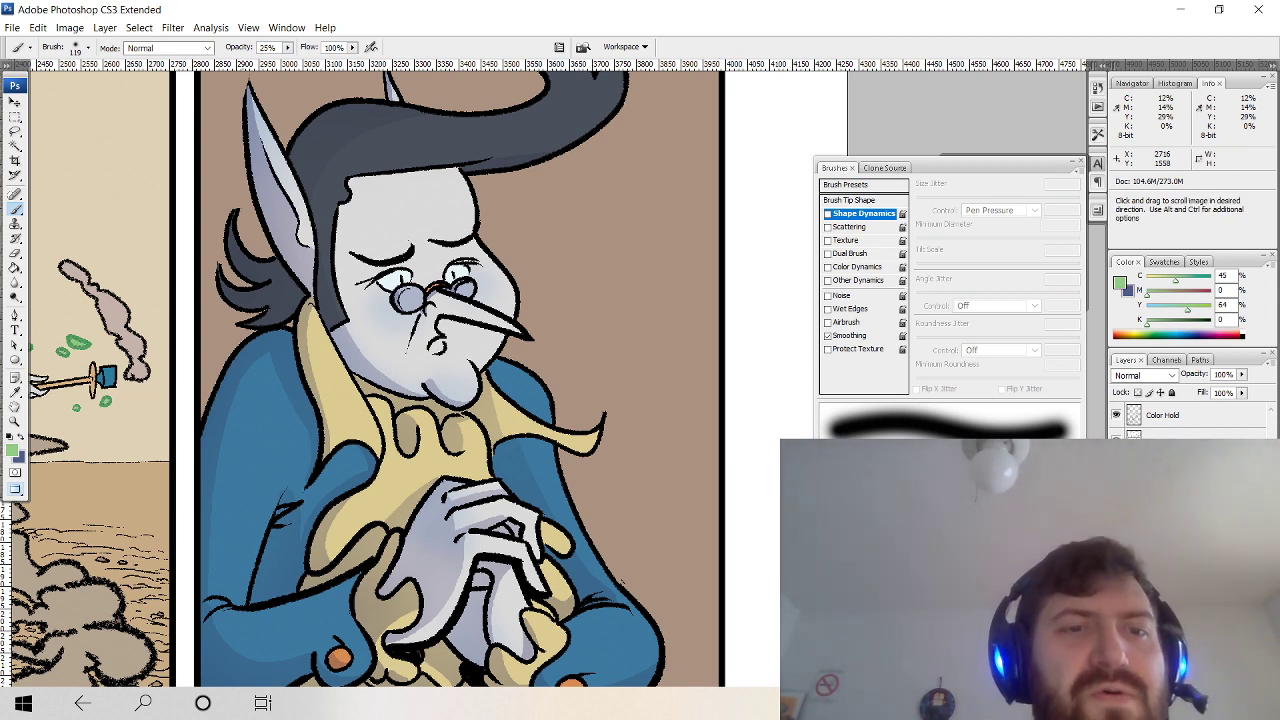
{"action": "left_click_drag", "start_coordinate": [153, 412], "coordinate": [96, 442]}
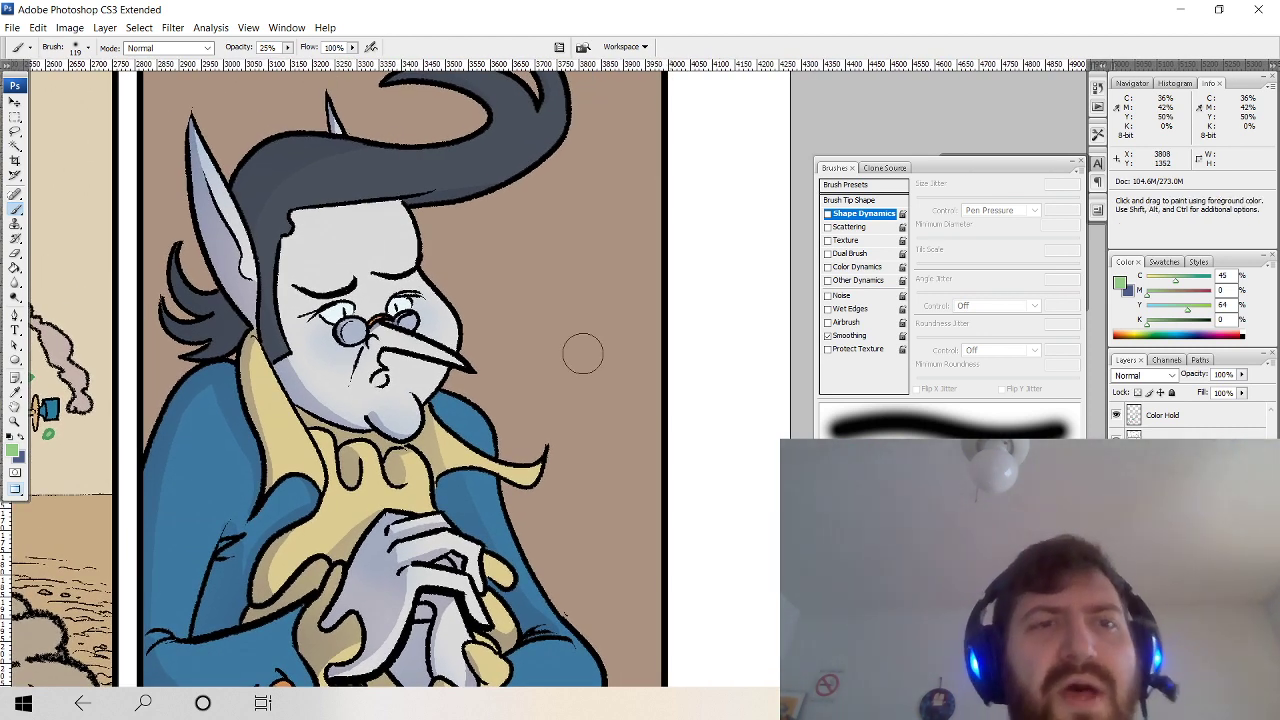
Select the brown background around the pointy-eared character using the Magic Wand with Contiguous on.
{"action": "key", "text": "w"}
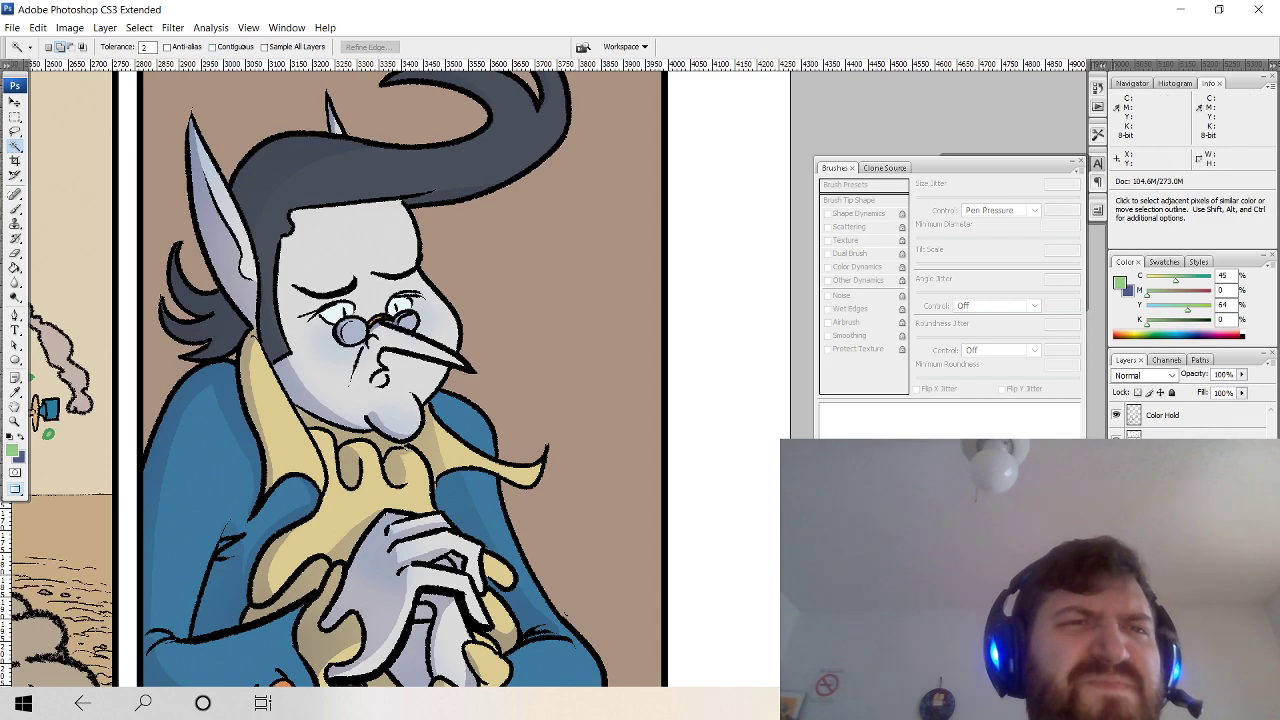
{"action": "left_click", "coordinate": [213, 47]}
{"action": "left_click", "coordinate": [560, 296]}
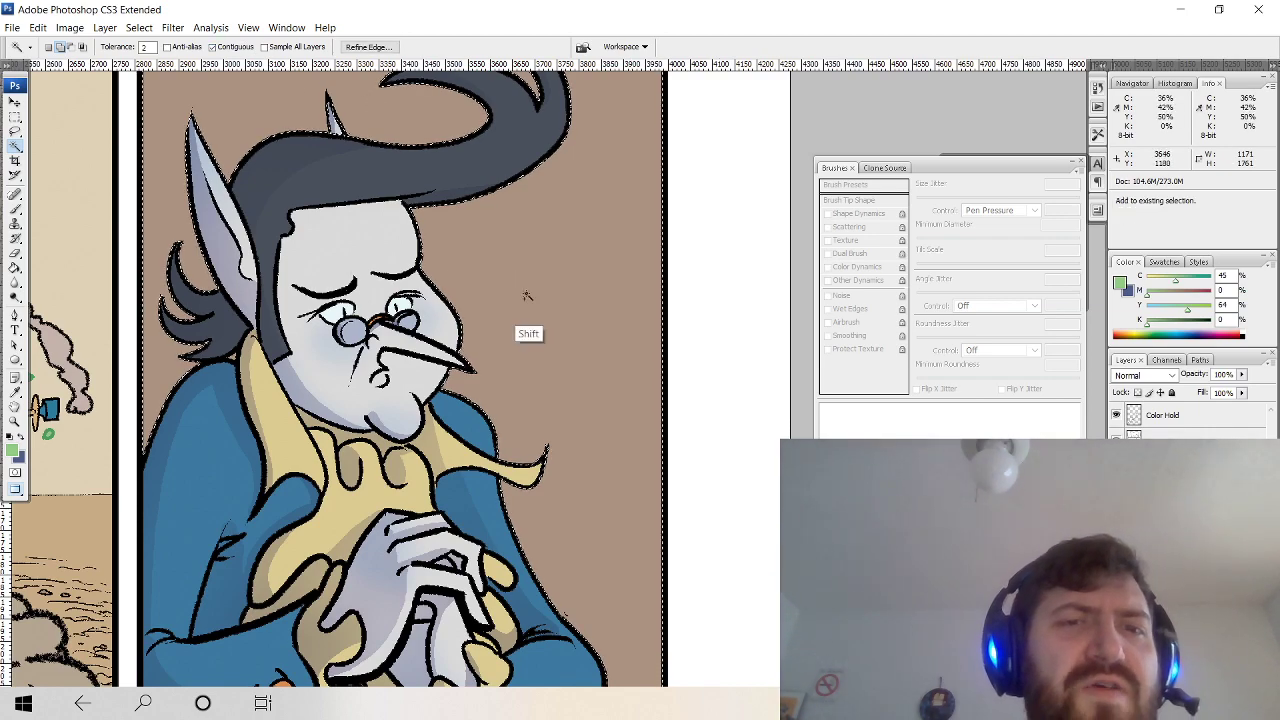
{"action": "left_click_drag", "start_coordinate": [566, 389], "coordinate": [580, 543]}
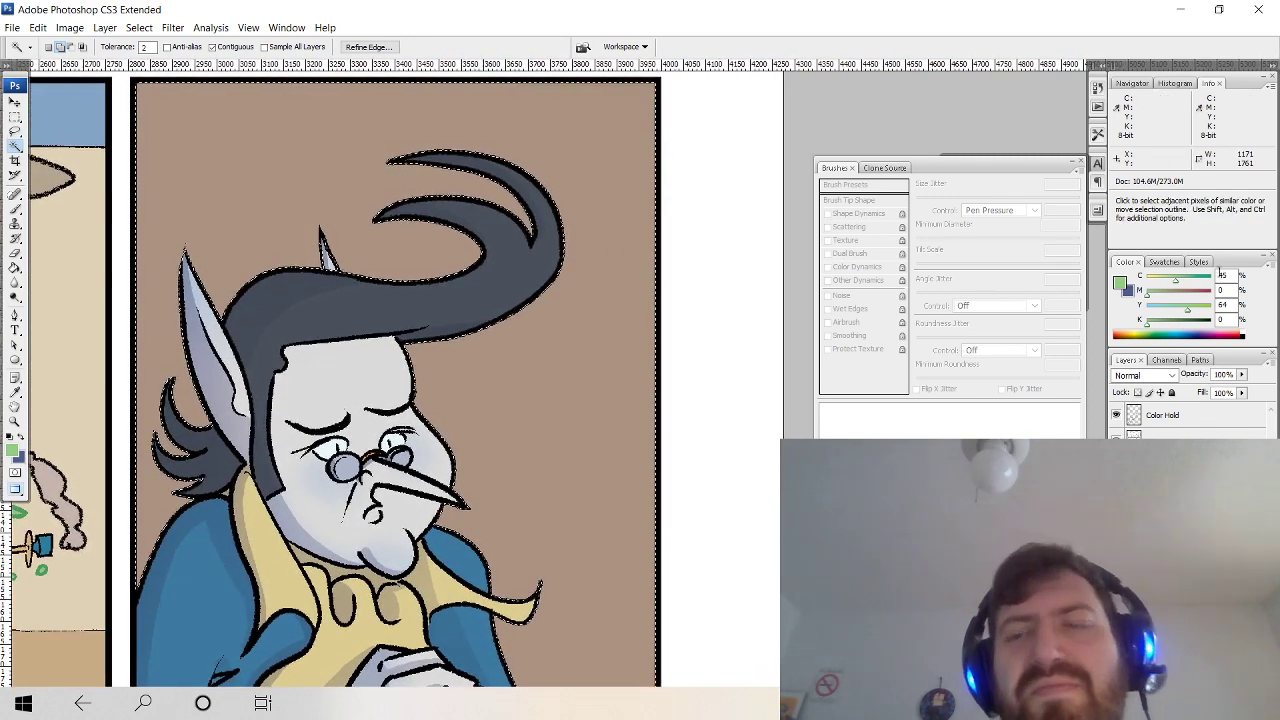
Mix a dark blue foreground colour of C 89, M 69, Y 35 for the selected background.
{"action": "left_click", "coordinate": [1158, 308]}
{"action": "left_click", "coordinate": [1196, 279]}
{"action": "left_click", "coordinate": [1170, 295]}
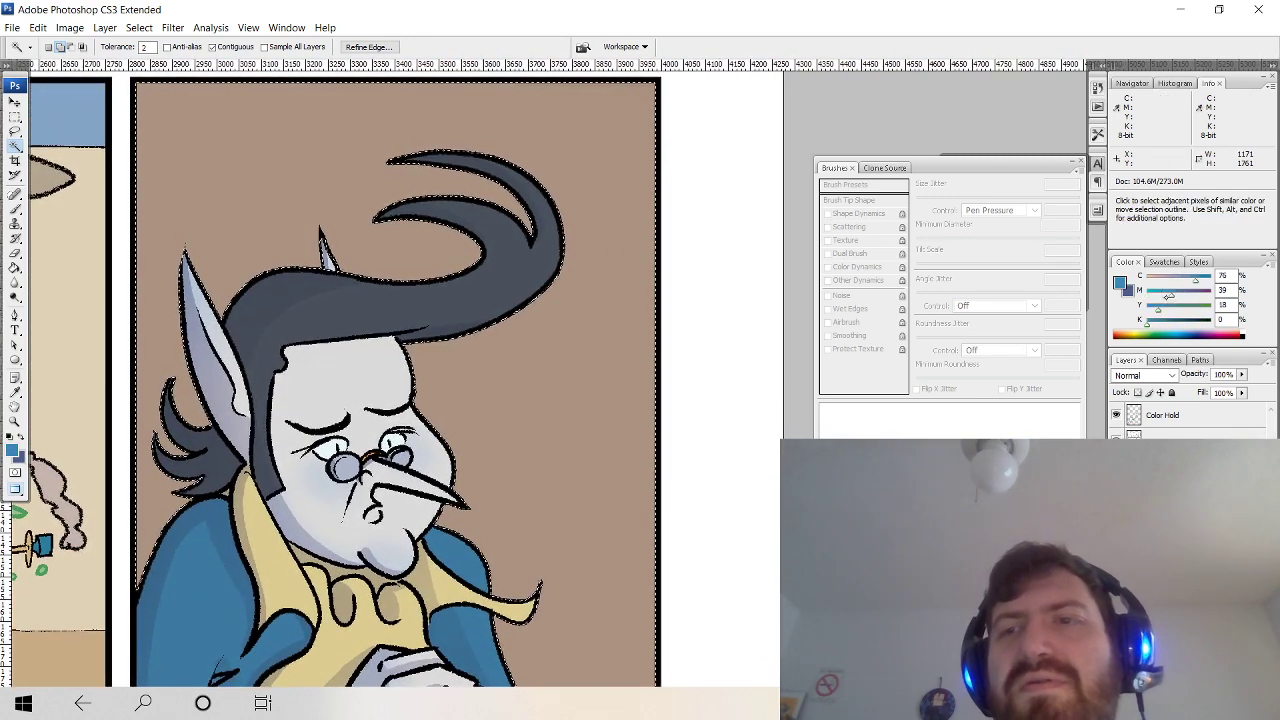
{"action": "left_click", "coordinate": [1161, 294]}
{"action": "left_click", "coordinate": [1152, 309]}
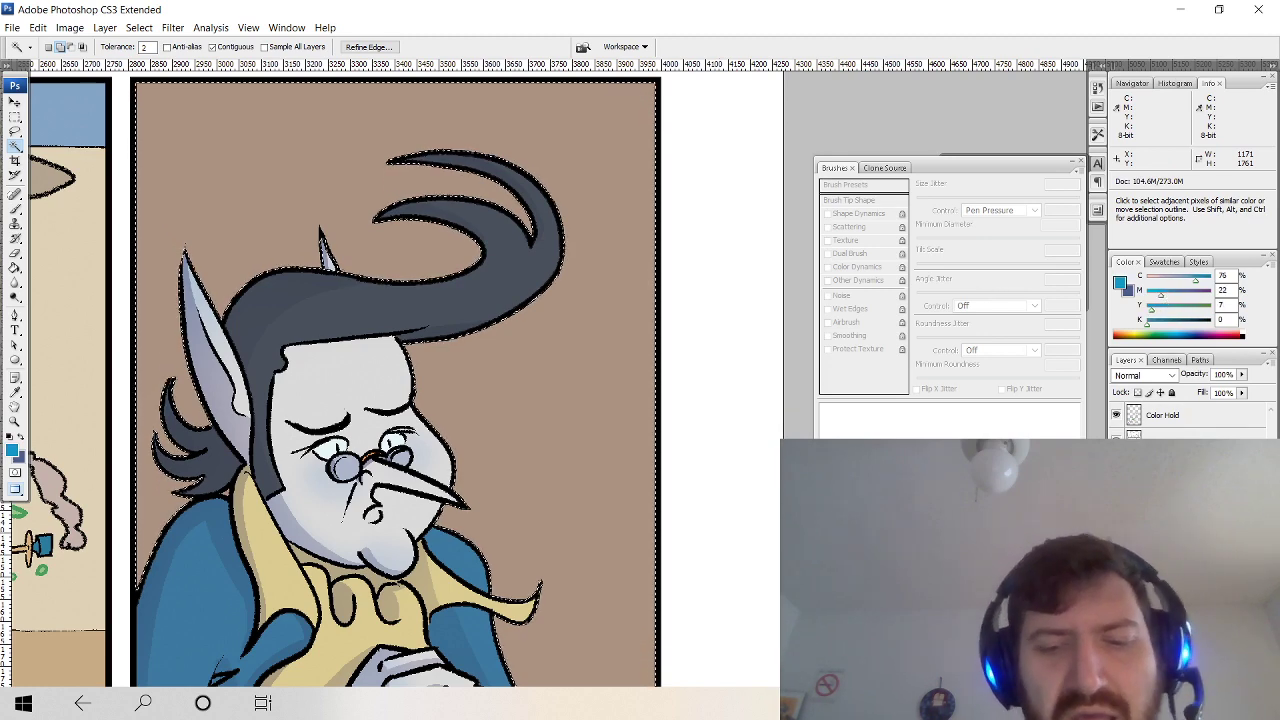
{"action": "key", "text": "ctrl+minus"}
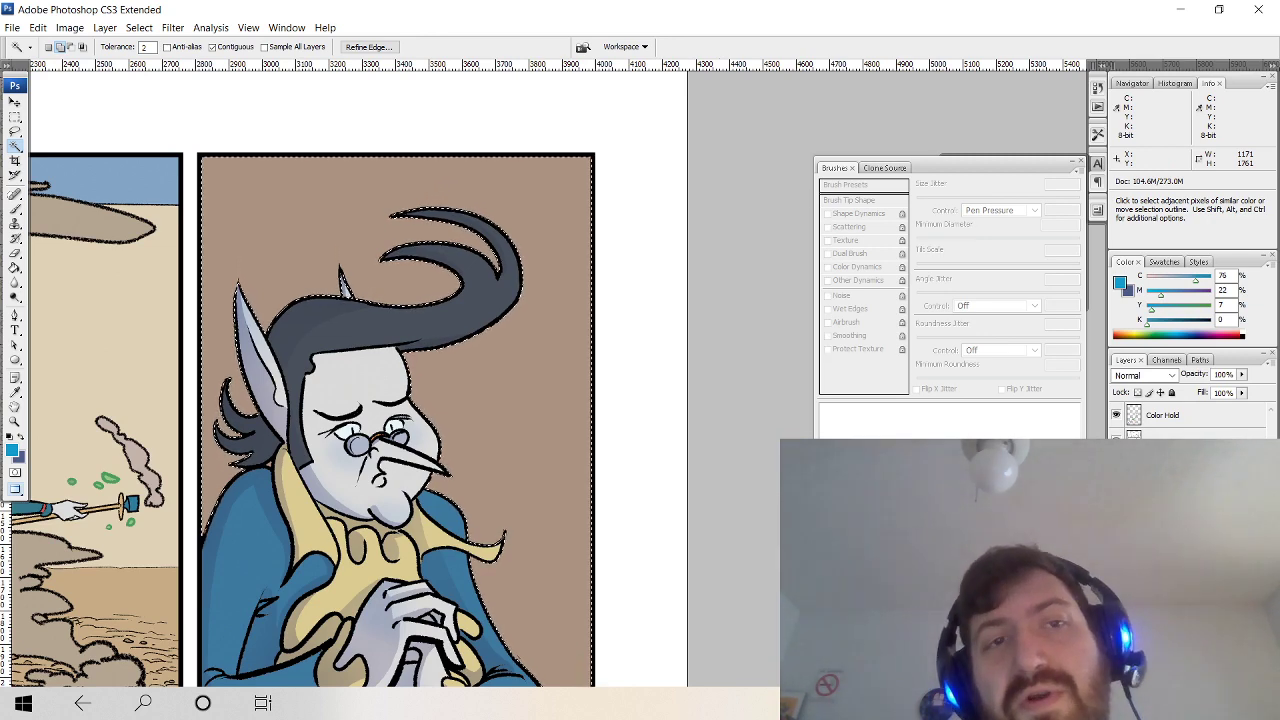
{"action": "key", "text": "g"}
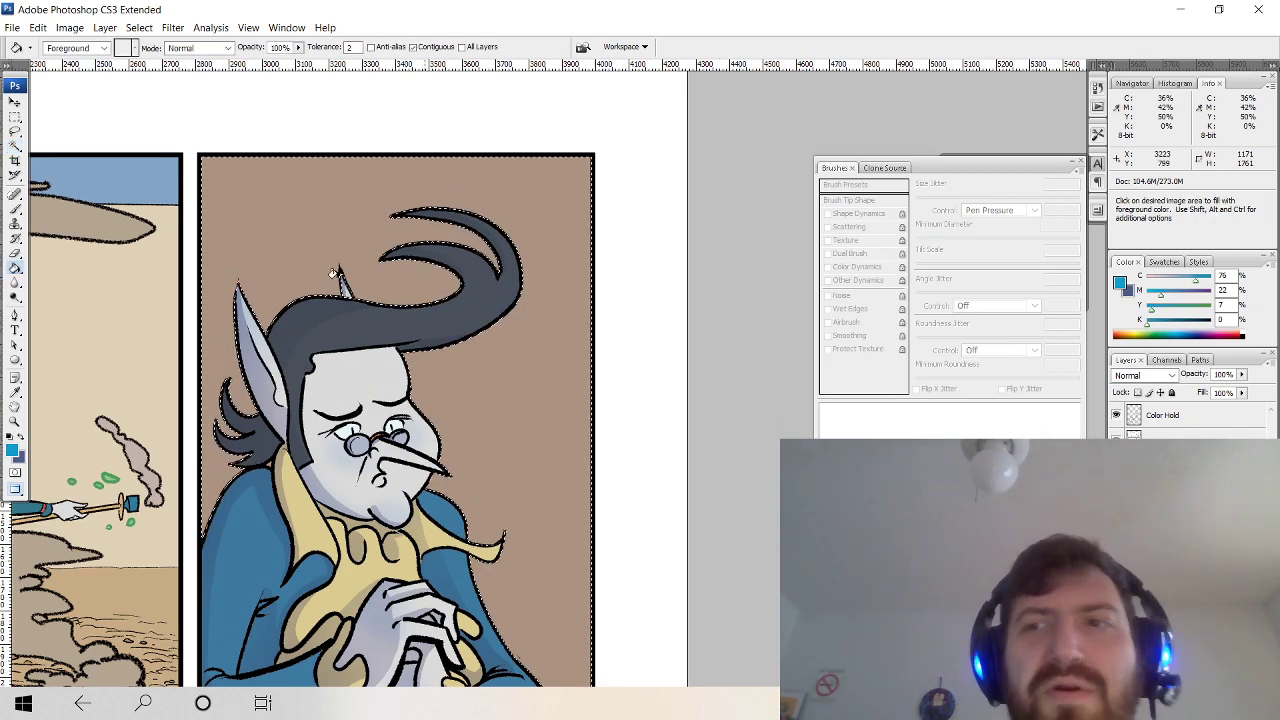
{"action": "left_click_drag", "start_coordinate": [1161, 295], "coordinate": [1190, 295]}
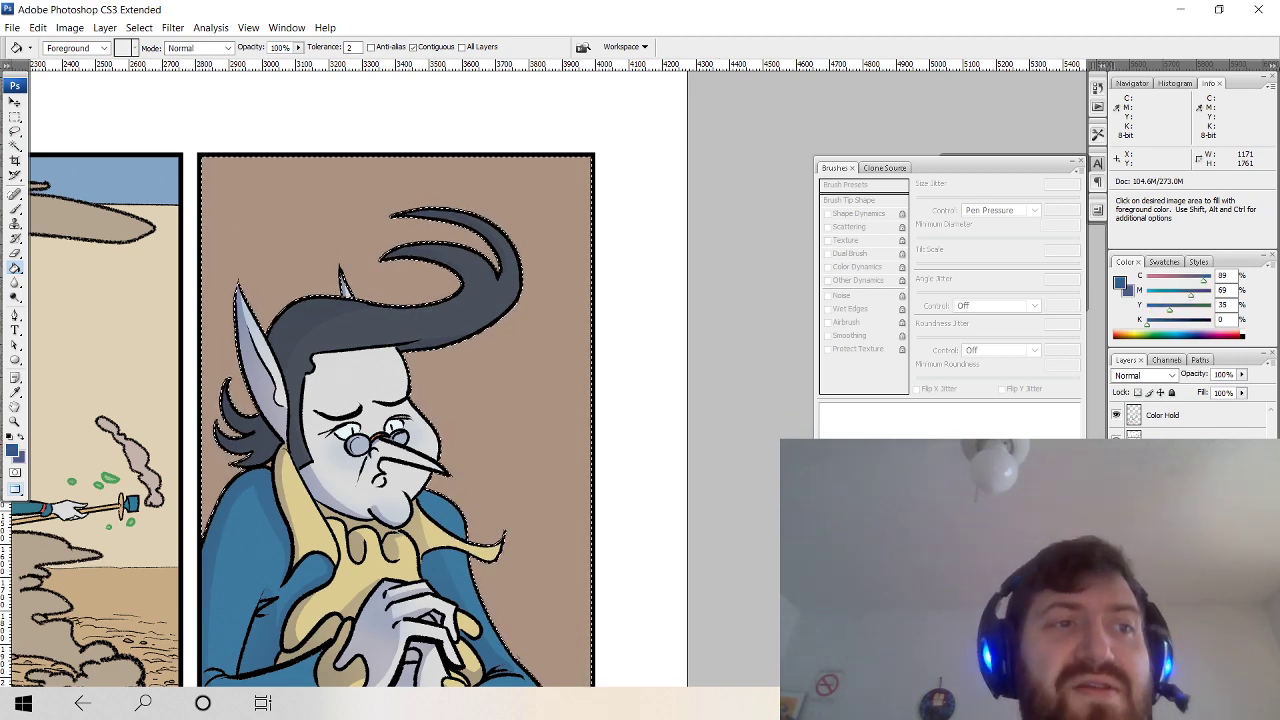
Shade the upper part of the brown background with dark blue using the Gradient tool at 26% opacity, and clear the selection.
{"action": "left_click", "coordinate": [15, 267]}
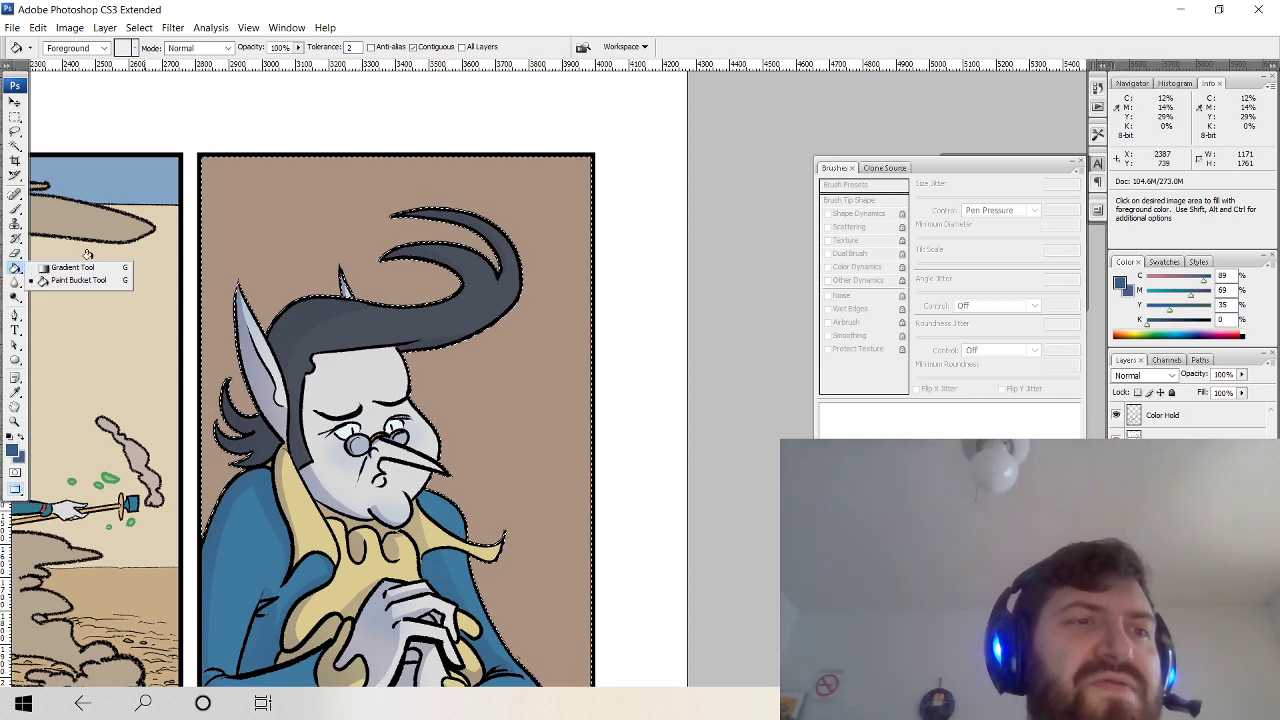
{"action": "left_click", "coordinate": [65, 266]}
{"action": "left_click_drag", "start_coordinate": [414, 524], "coordinate": [416, 530]}
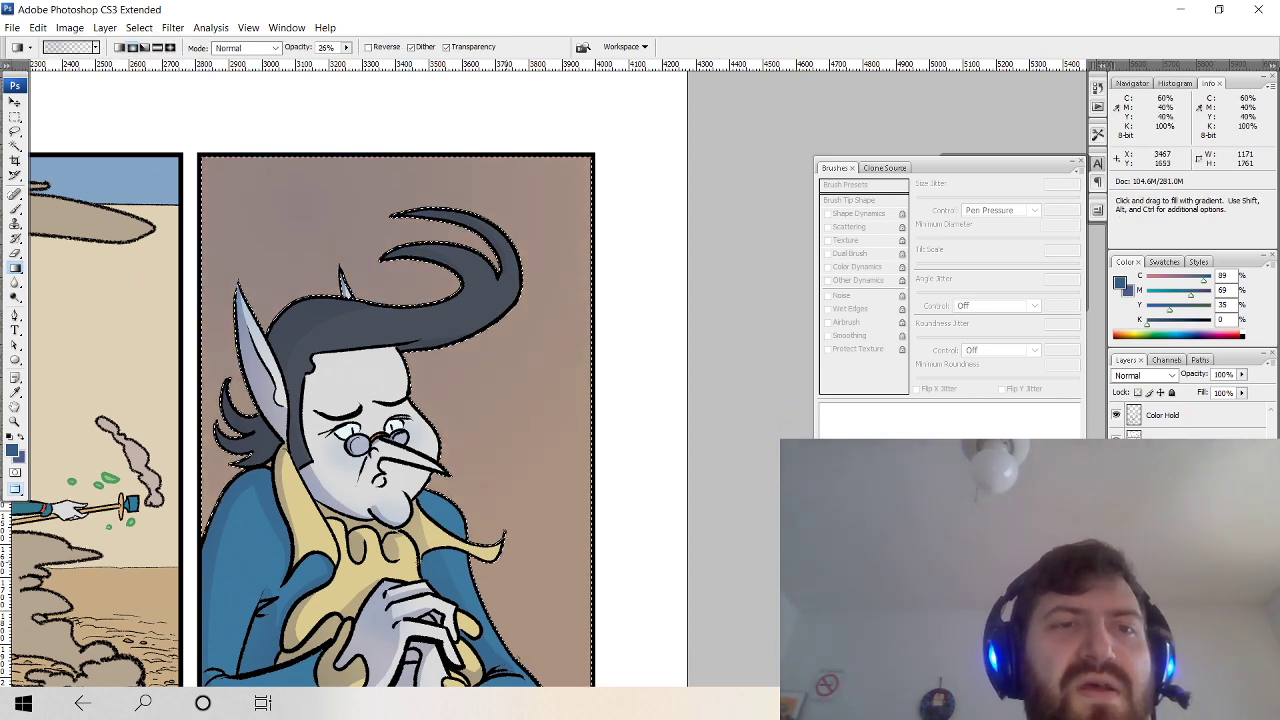
{"action": "left_click_drag", "start_coordinate": [480, 190], "coordinate": [540, 430]}
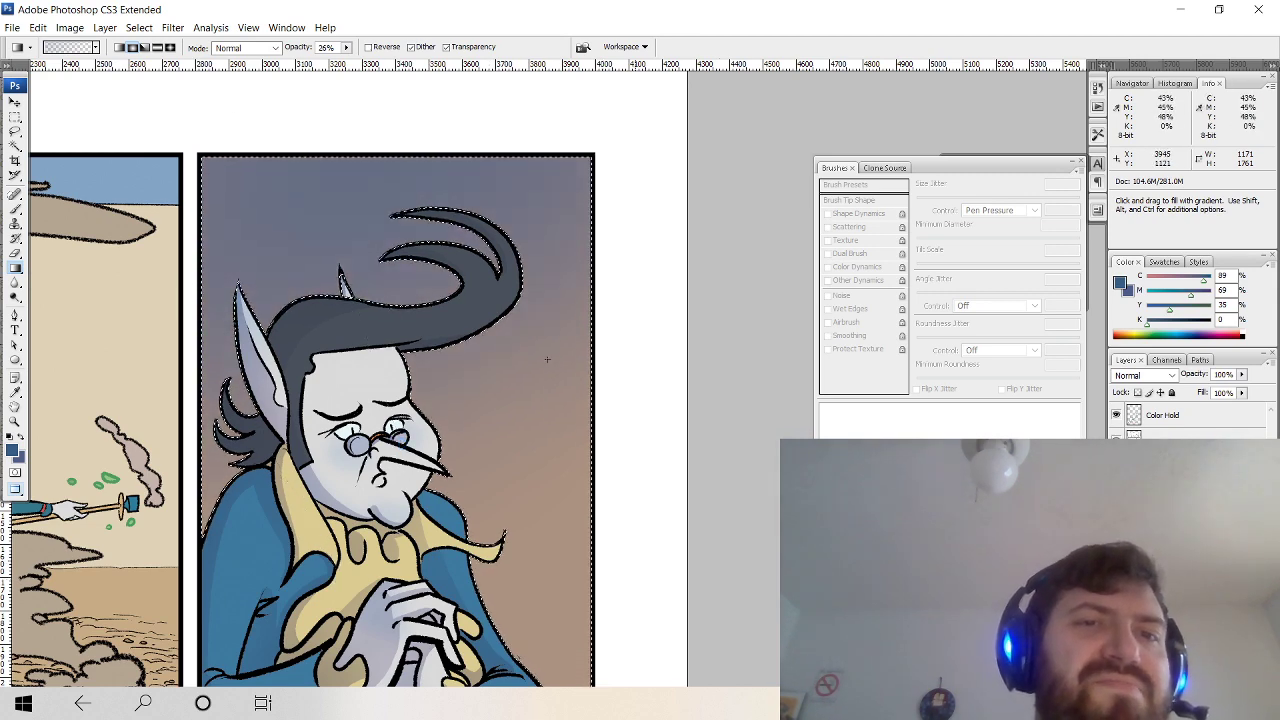
{"action": "scroll", "coordinate": [470, 300], "scroll_direction": "down", "scroll_amount": 1}
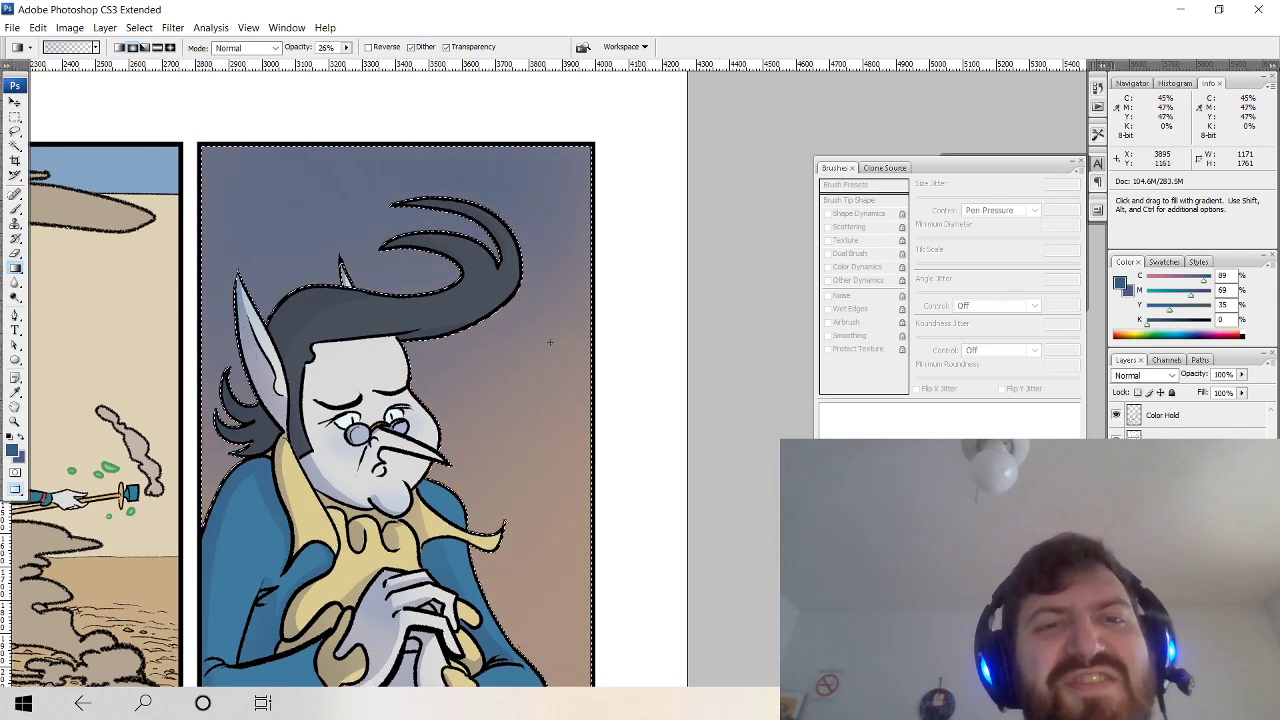
{"action": "key", "text": "ctrl+z"}
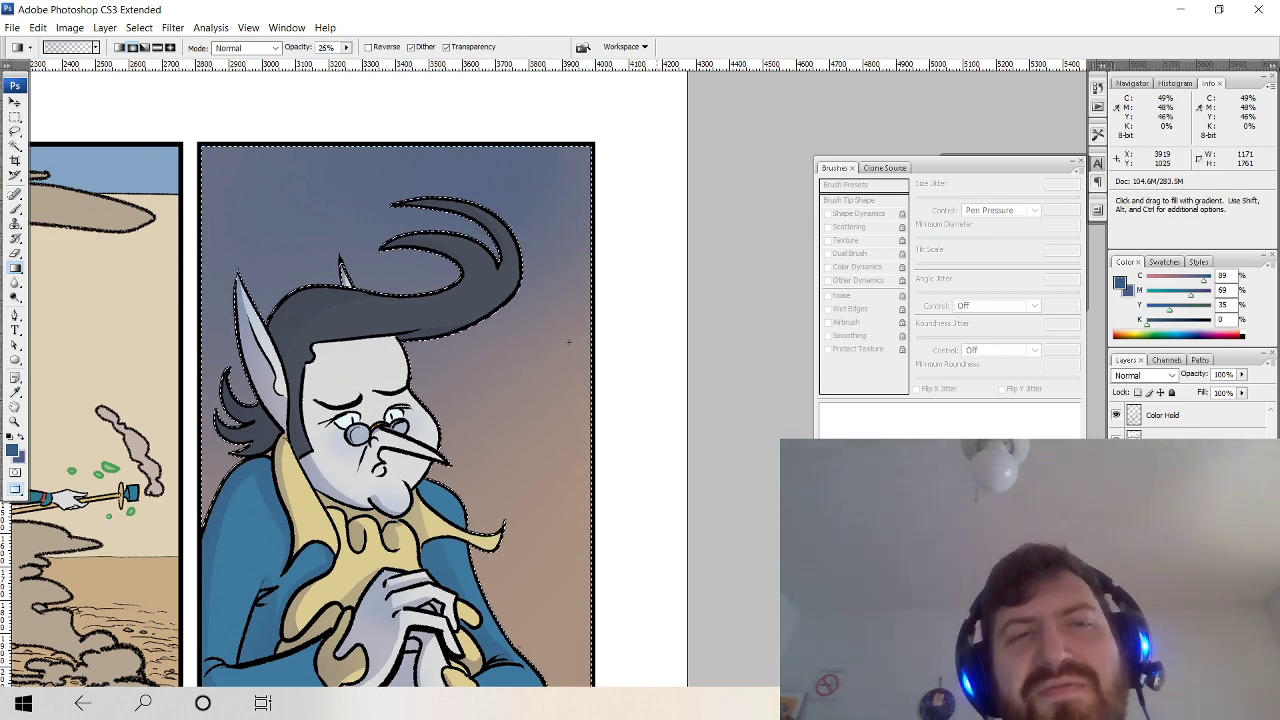
{"action": "key", "text": "ctrl+d"}
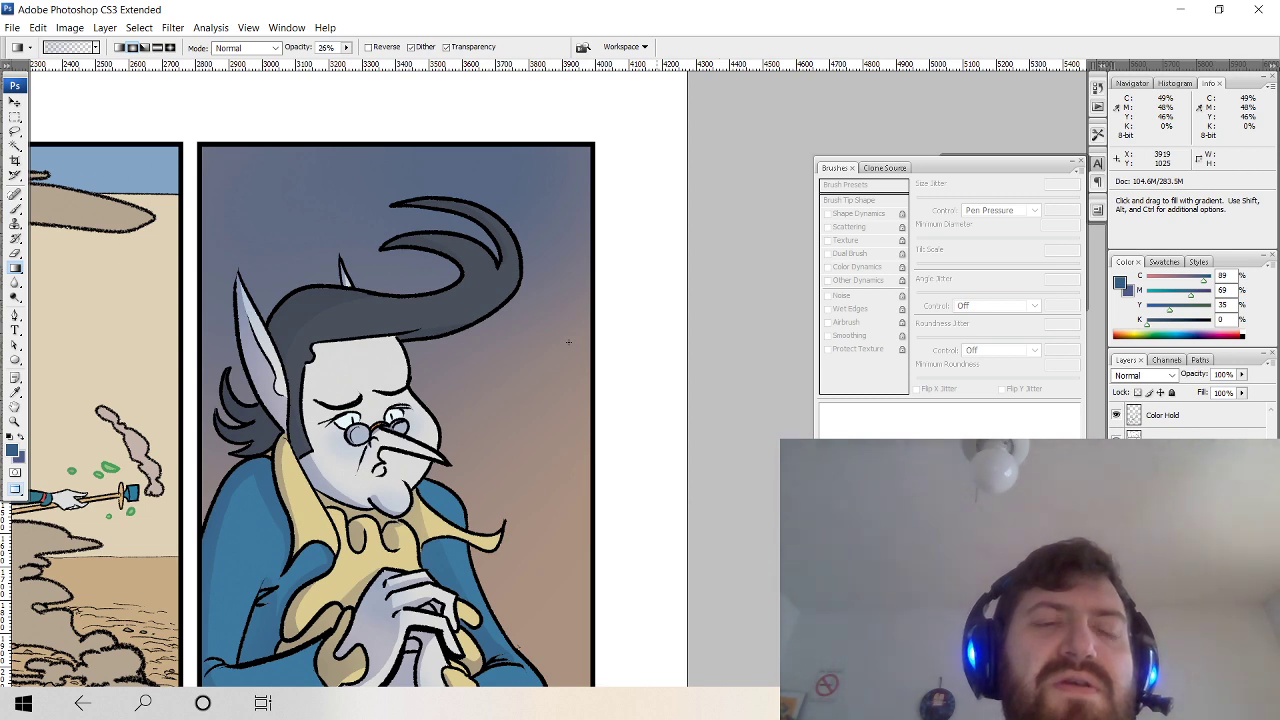
{"action": "left_click_drag", "start_coordinate": [568, 342], "coordinate": [542, 209]}
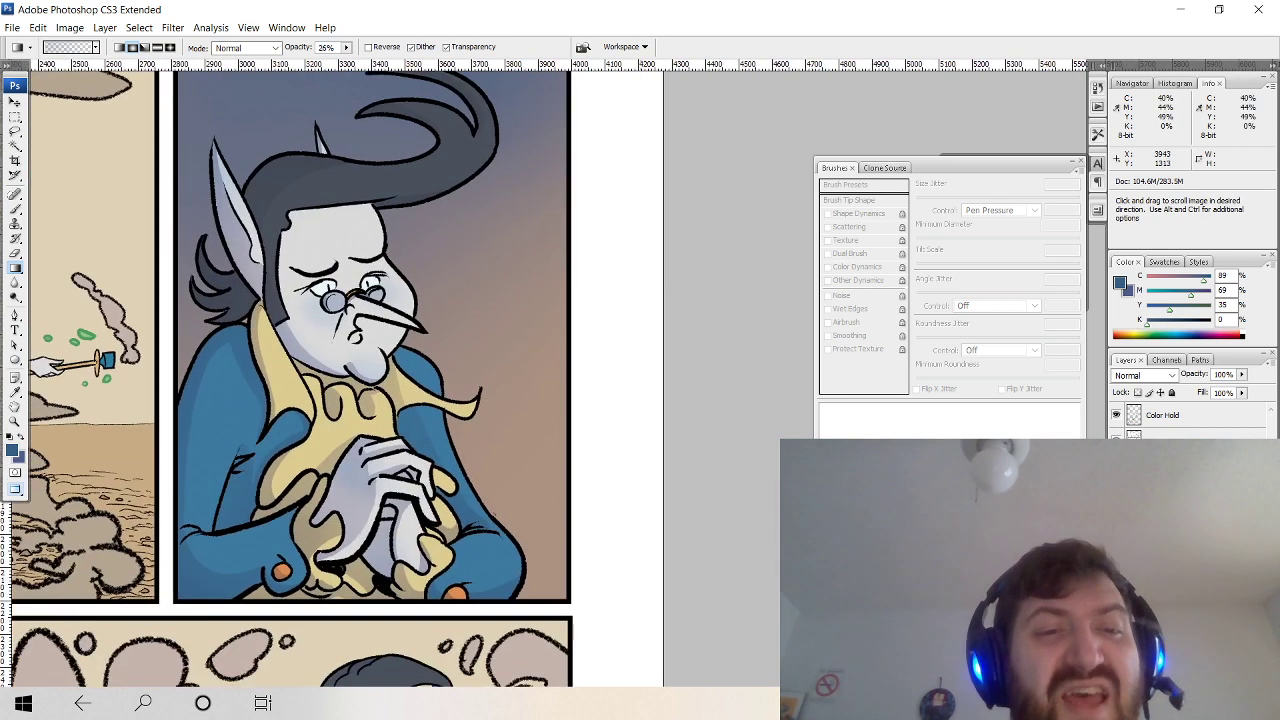
{"action": "left_click_drag", "start_coordinate": [553, 350], "coordinate": [549, 408]}
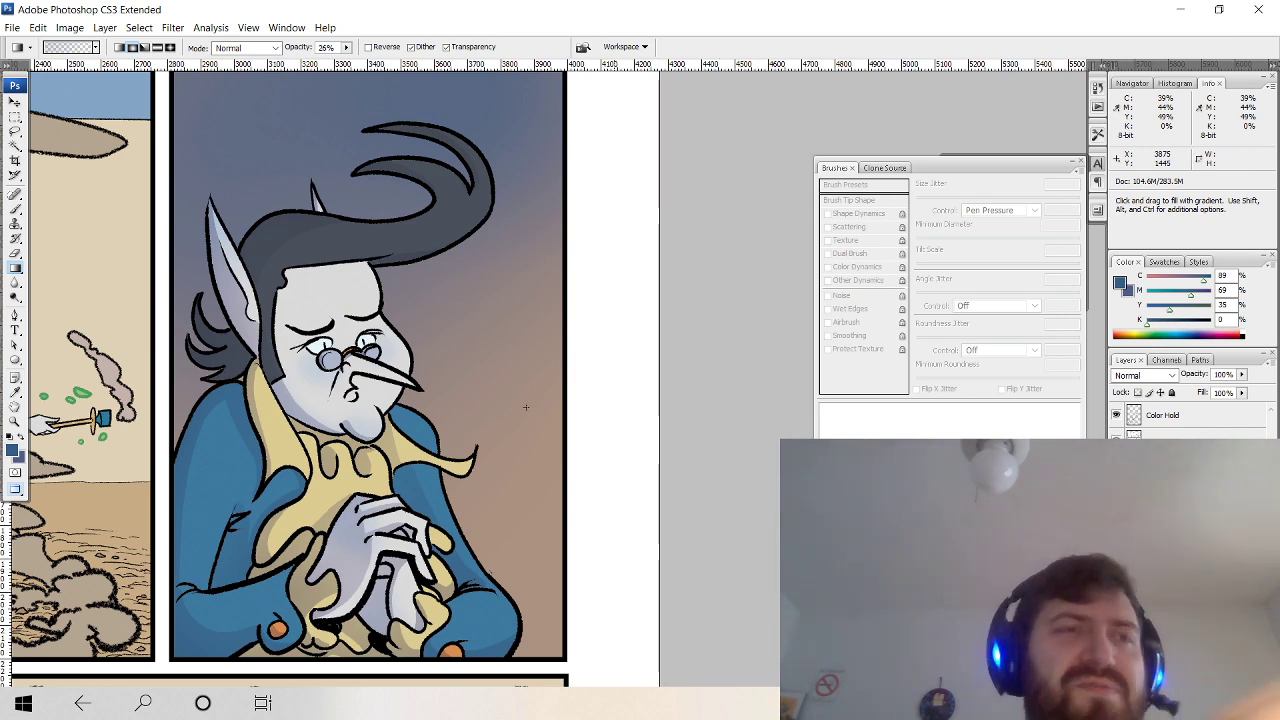
{"action": "left_click", "coordinate": [12, 27]}
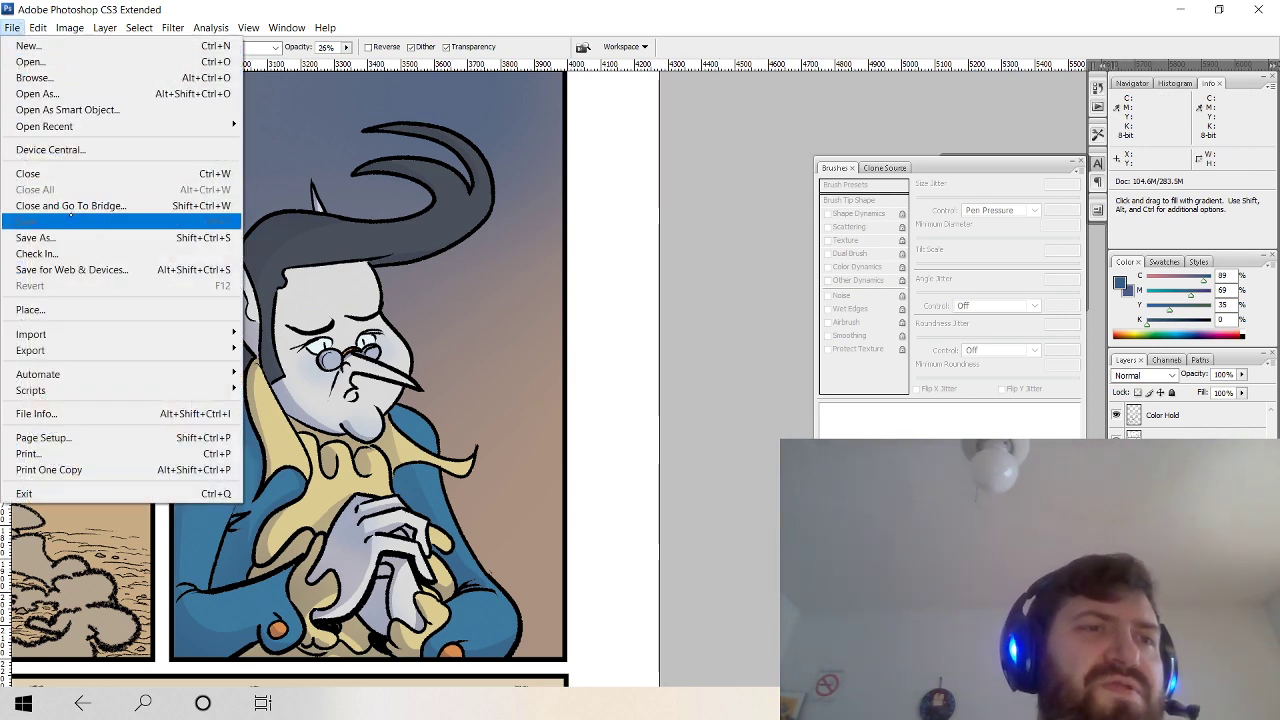
{"action": "left_click", "coordinate": [354, 7]}
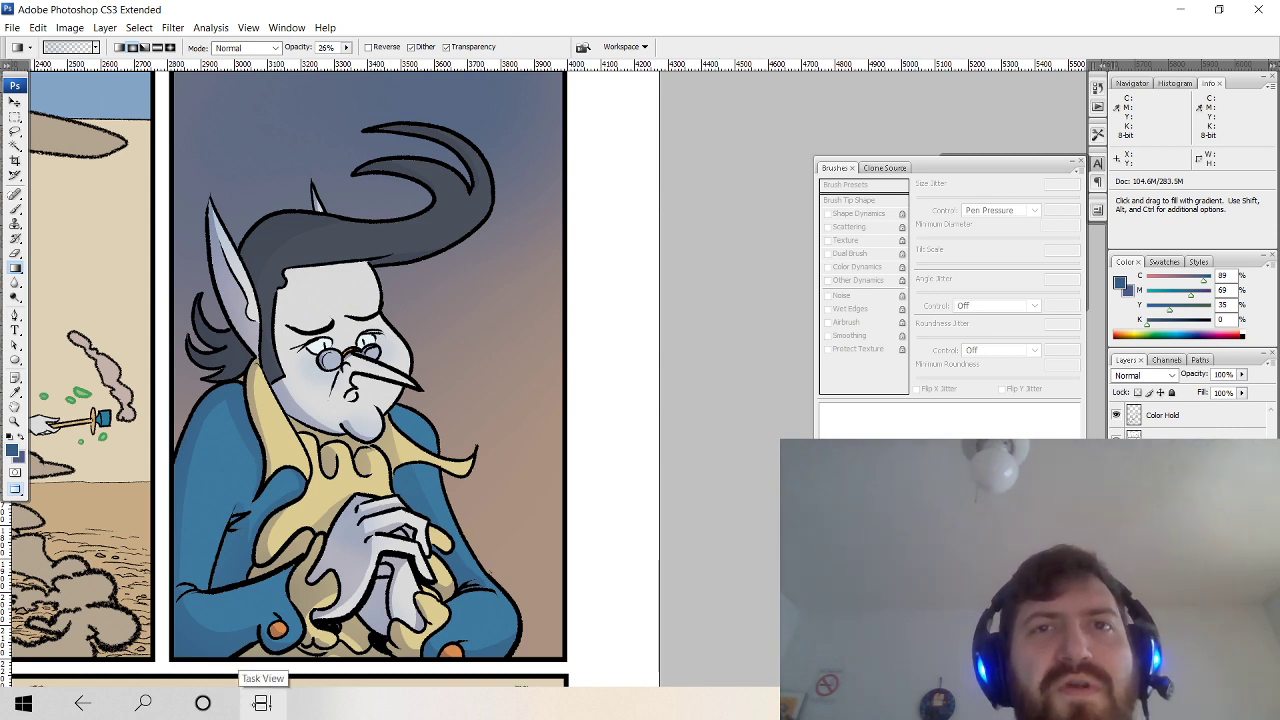
Switch to the OBS window.
{"action": "left_click", "coordinate": [262, 703]}
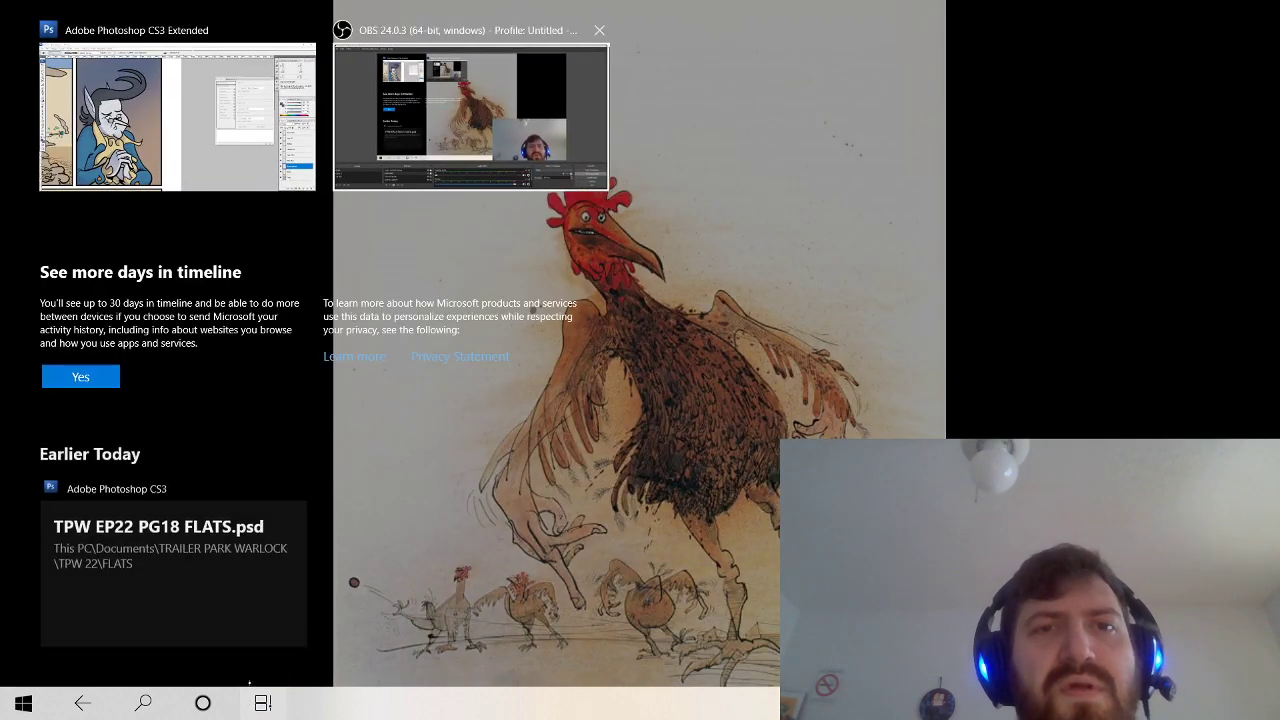
{"action": "left_click", "coordinate": [545, 67]}
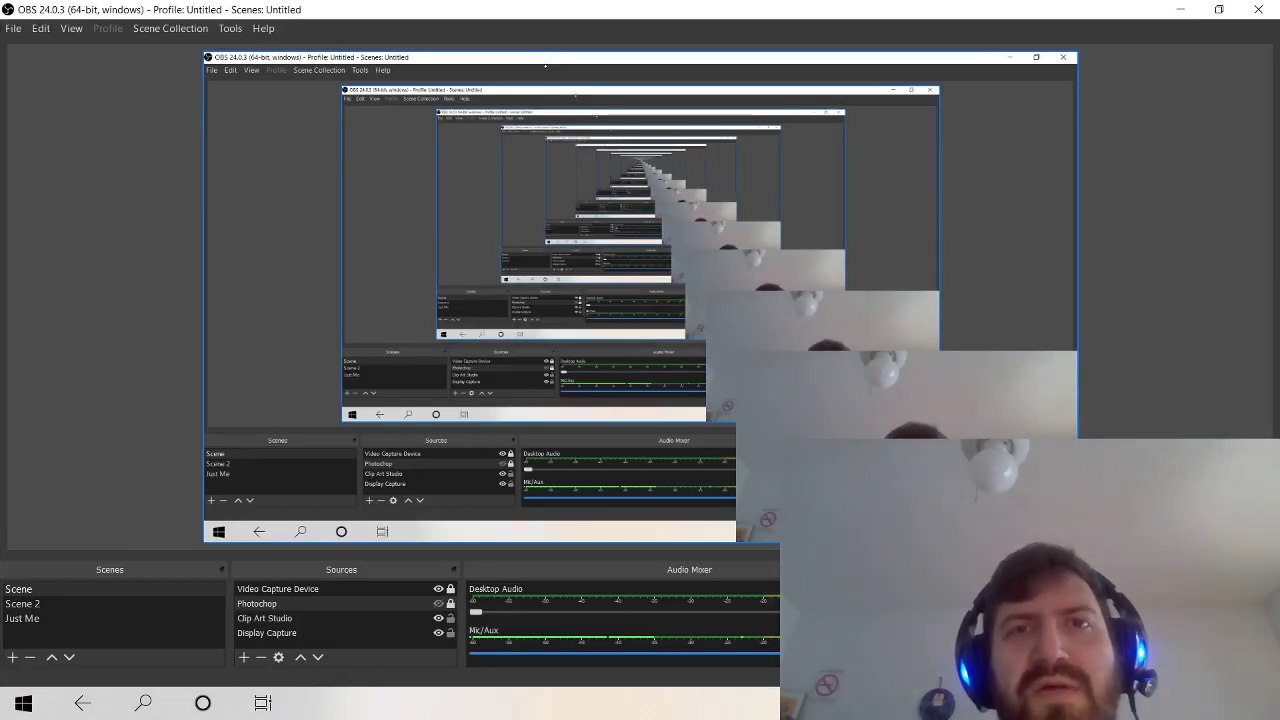